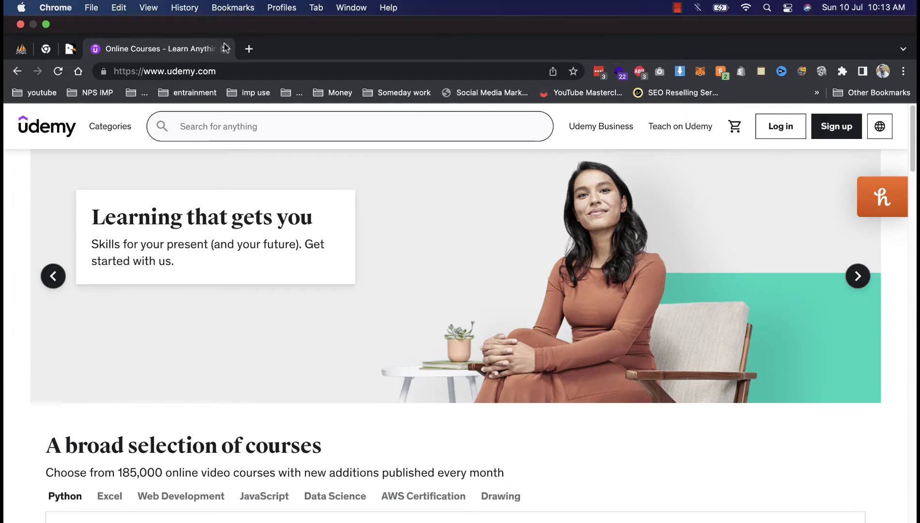
Close the Udemy tab and open the Academy LMS live demo in a new tab.
left_click(225, 15)
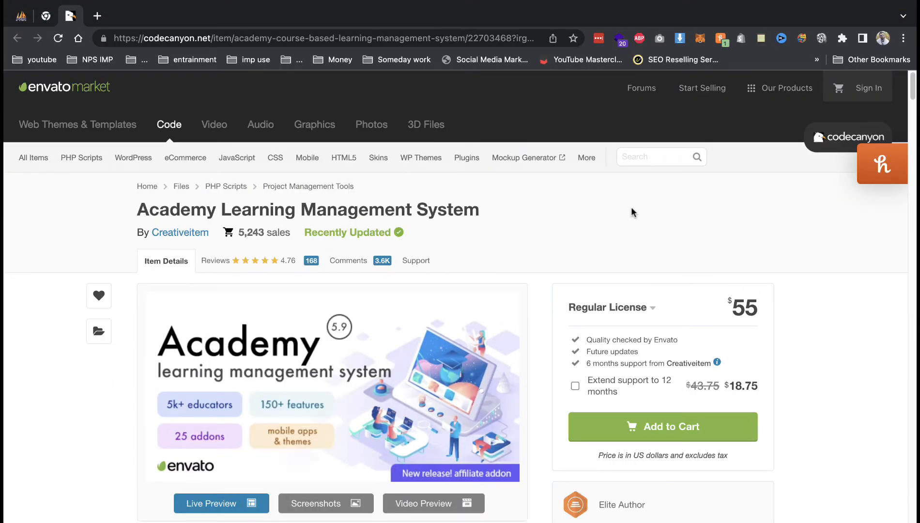
left_click(223, 505)
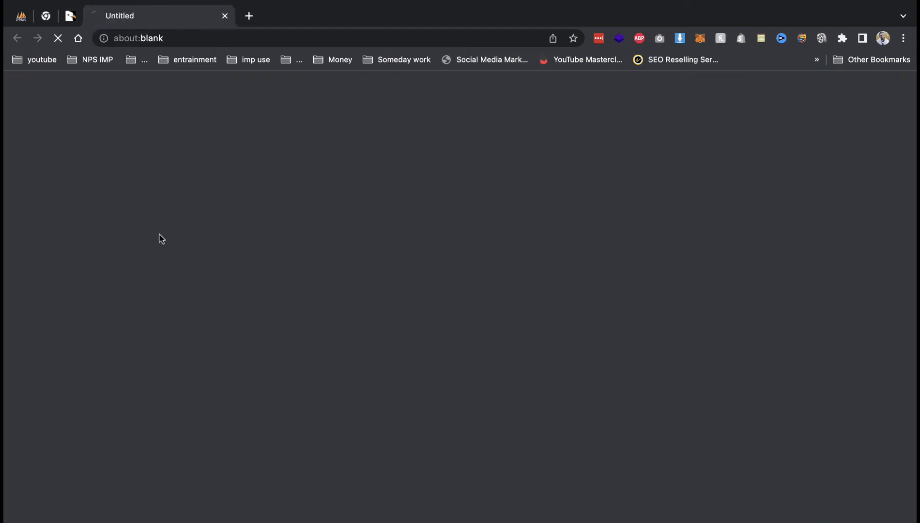
left_click(70, 15)
Scroll through the Academy LMS item page's 5.8 features and Admin, Students, Instructors user types.
scroll(388, 233, "down", 2)
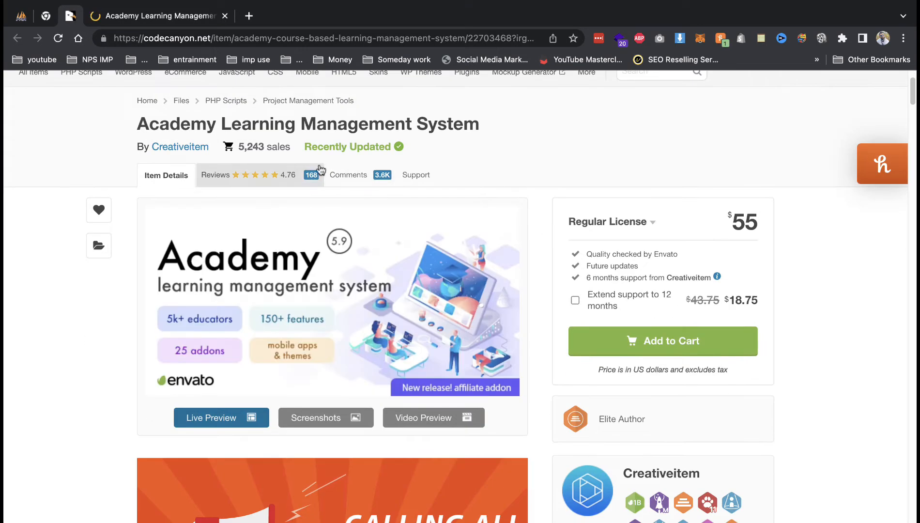
scroll(410, 276, "down", 15)
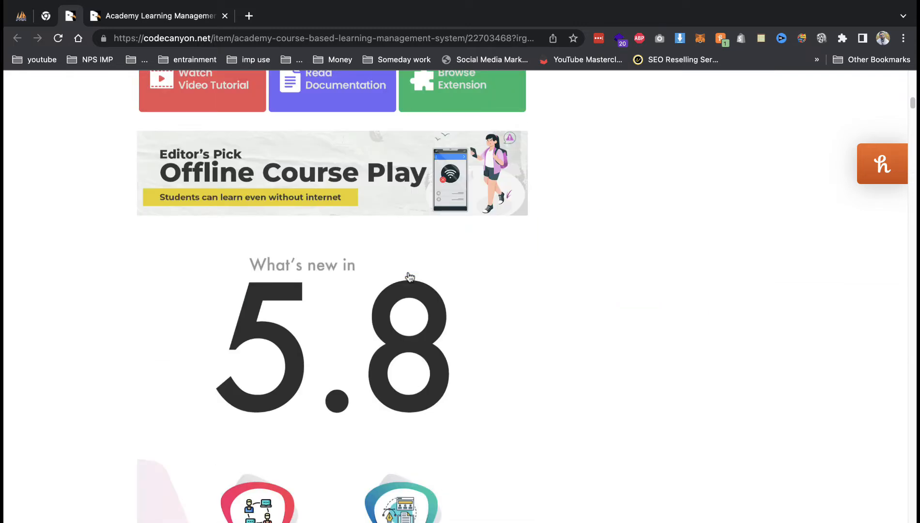
scroll(409, 276, "down", 8)
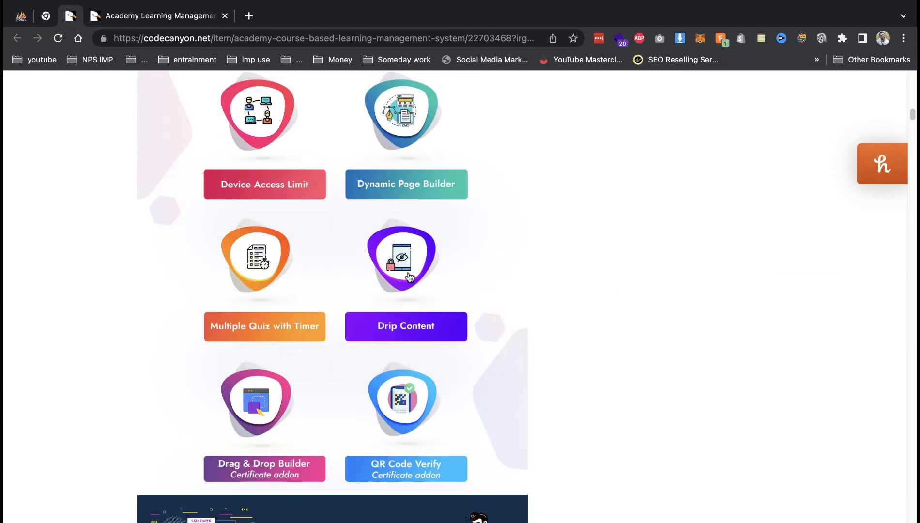
scroll(408, 275, "down", 7)
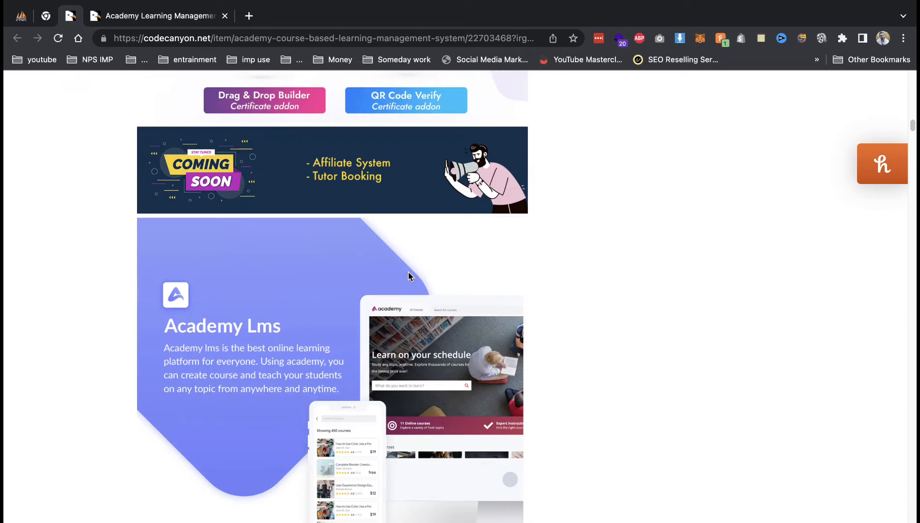
scroll(408, 276, "down", 5)
scroll(410, 277, "down", 10)
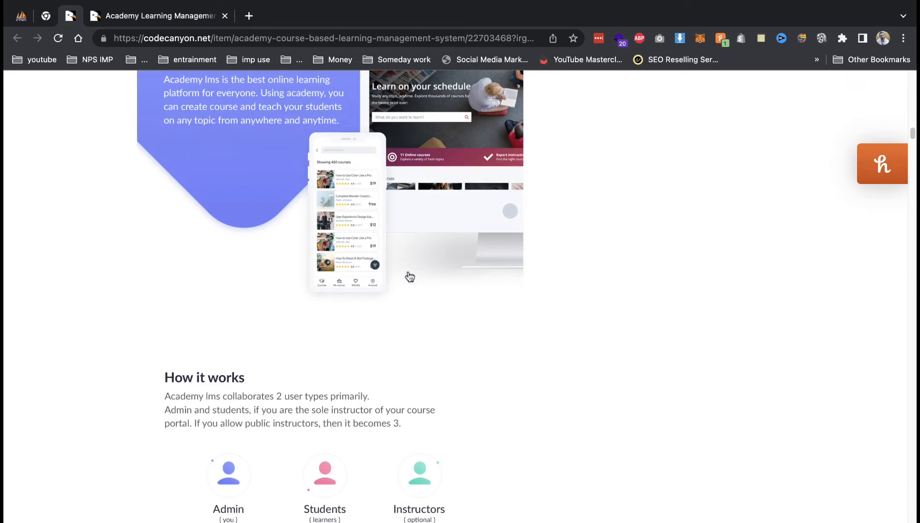
scroll(409, 277, "up", 5)
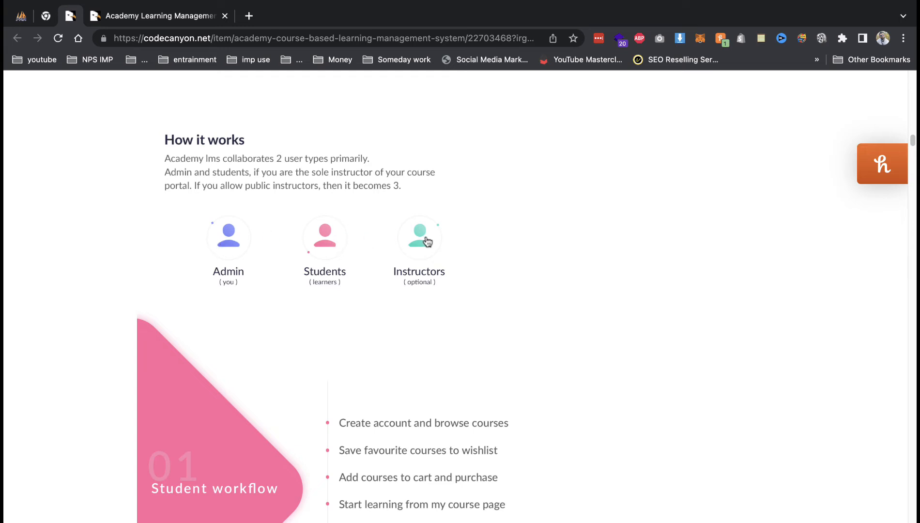
scroll(427, 241, "down", 1)
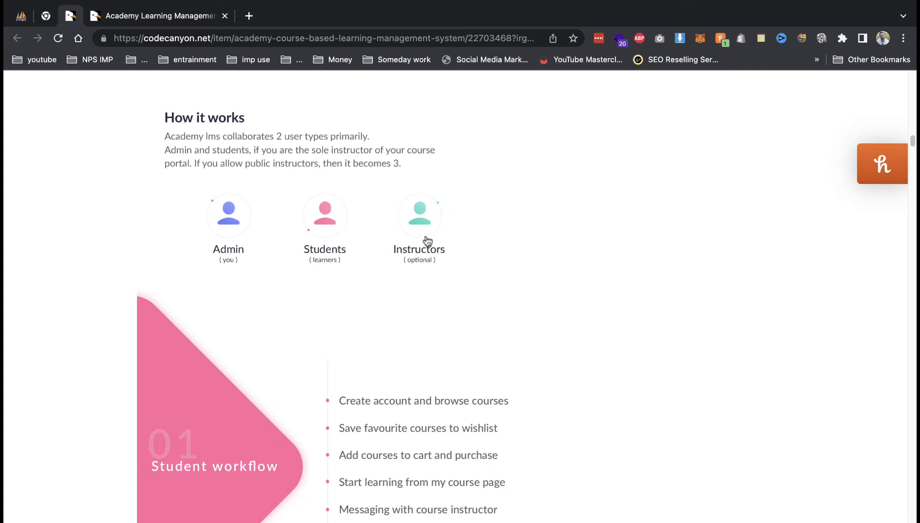
scroll(426, 242, "down", 3)
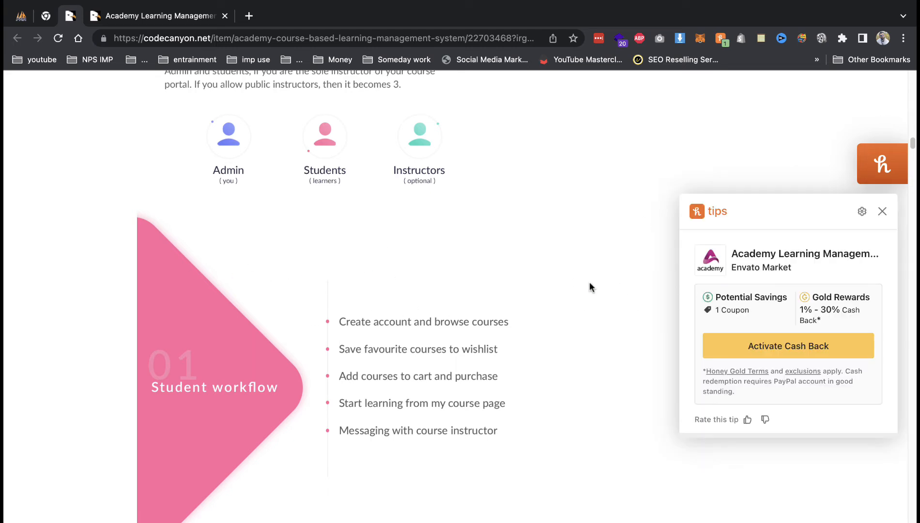
scroll(590, 286, "down", 5)
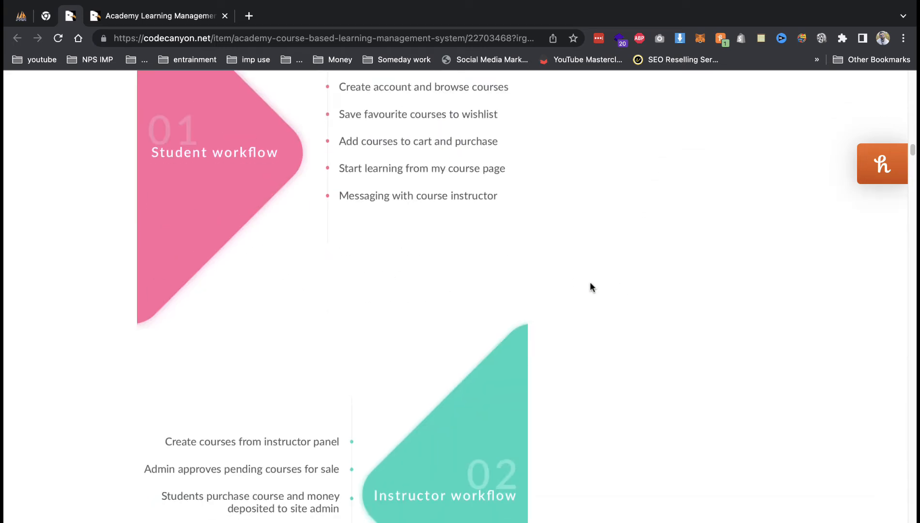
scroll(590, 287, "down", 12)
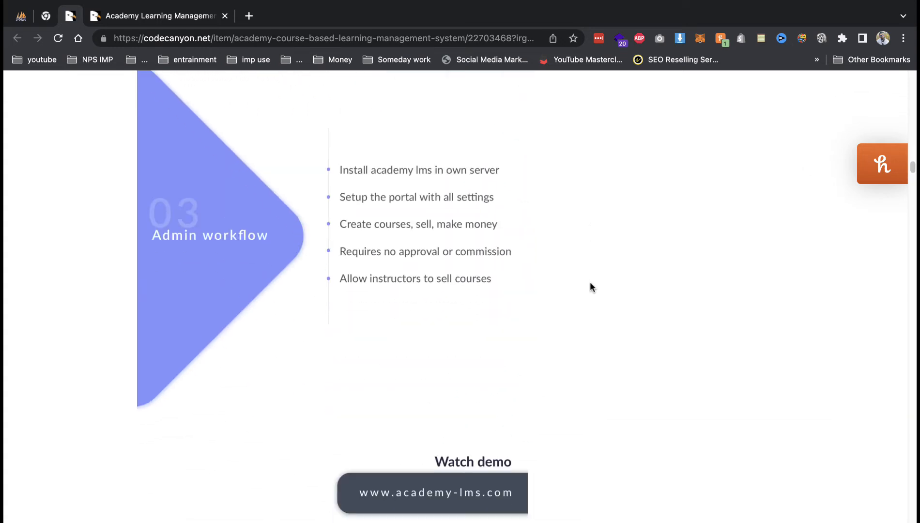
scroll(591, 286, "down", 9)
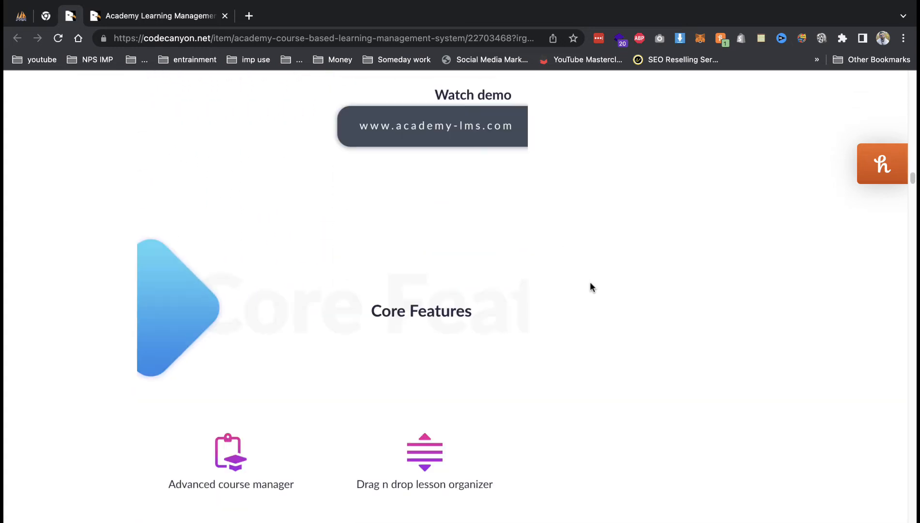
scroll(498, 283, "down", 5)
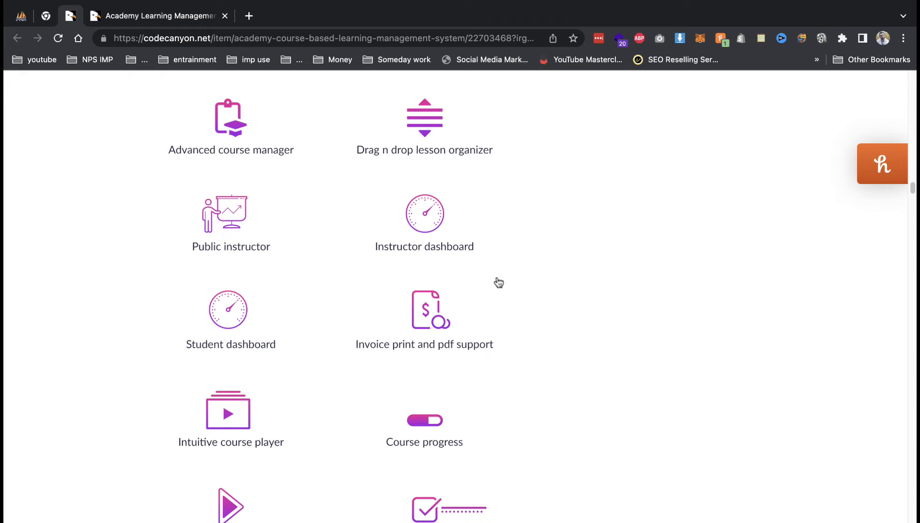
scroll(499, 283, "down", 4)
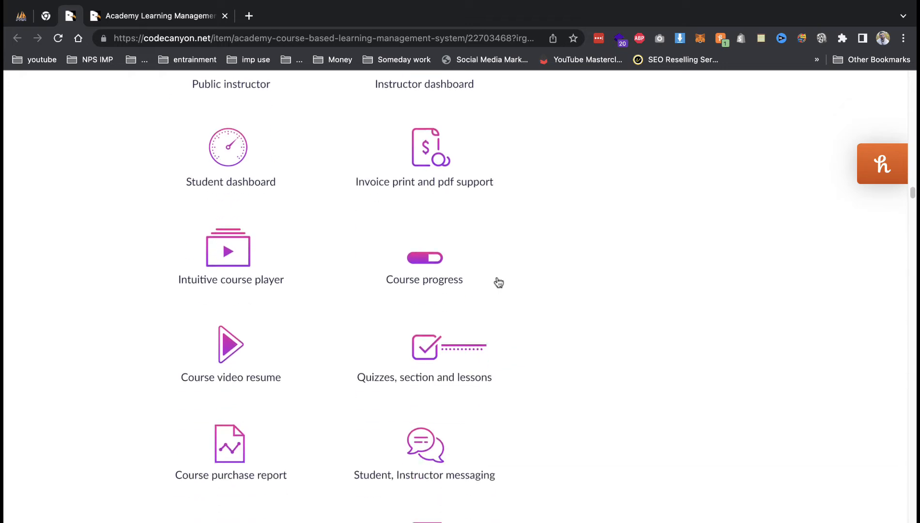
scroll(499, 282, "down", 18)
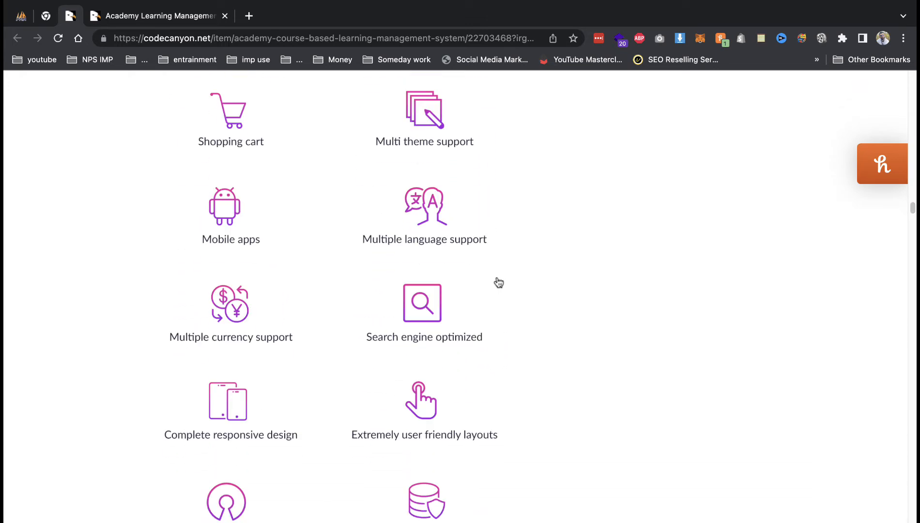
scroll(499, 283, "down", 20)
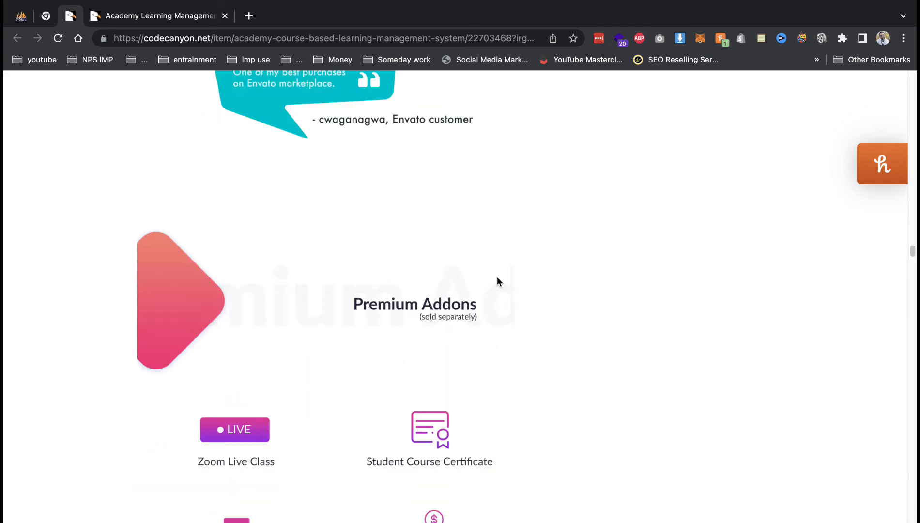
Scroll down the item page through the addons, themes and mobile app sections.
scroll(497, 278, "up", 2)
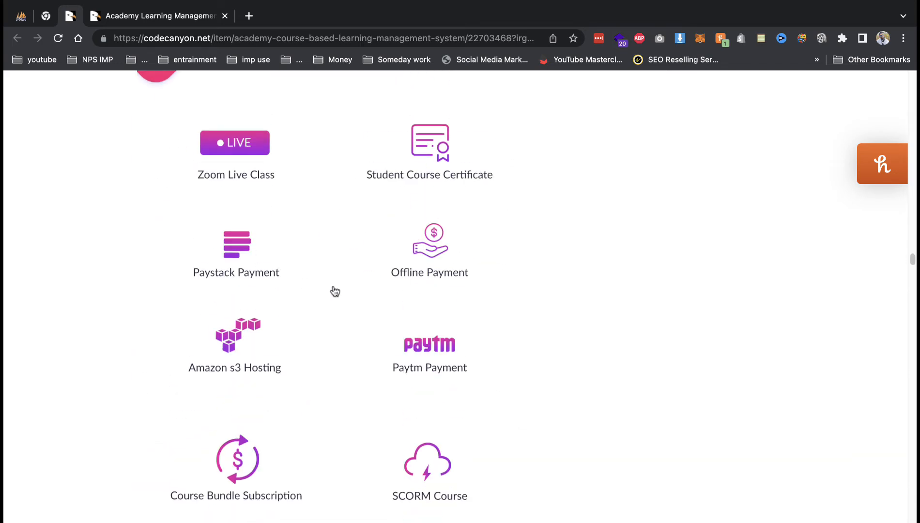
scroll(335, 291, "down", 3)
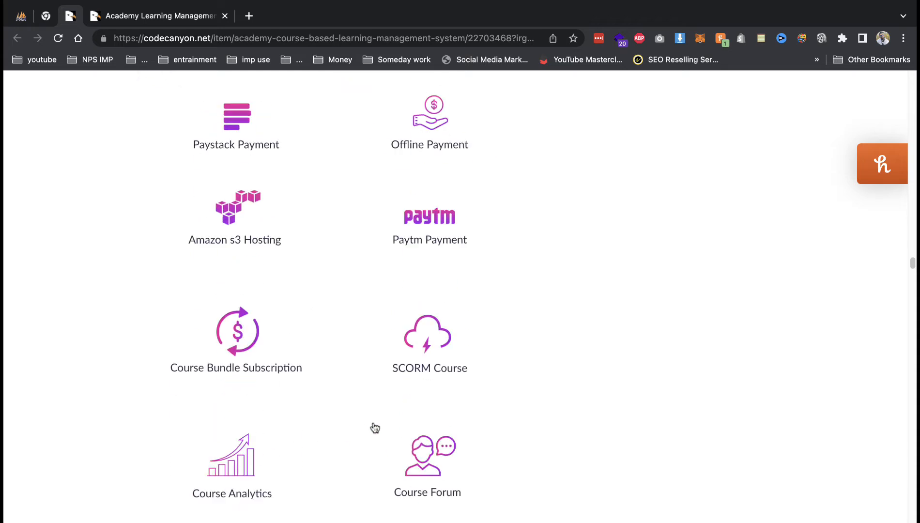
scroll(427, 219, "down", 6)
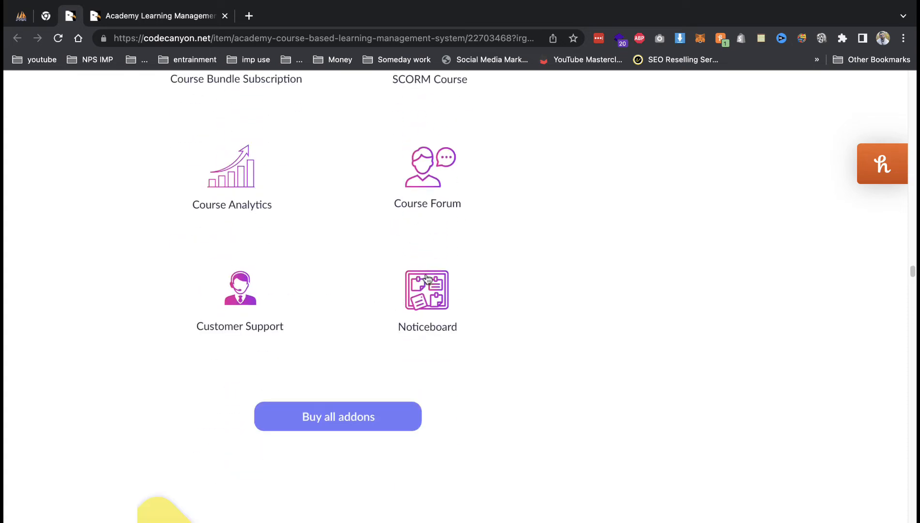
scroll(427, 279, "down", 2)
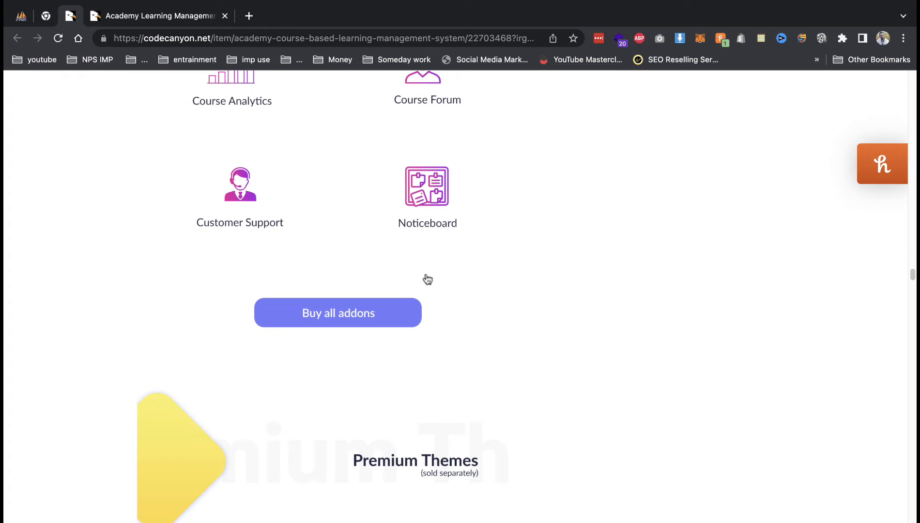
scroll(426, 279, "down", 4)
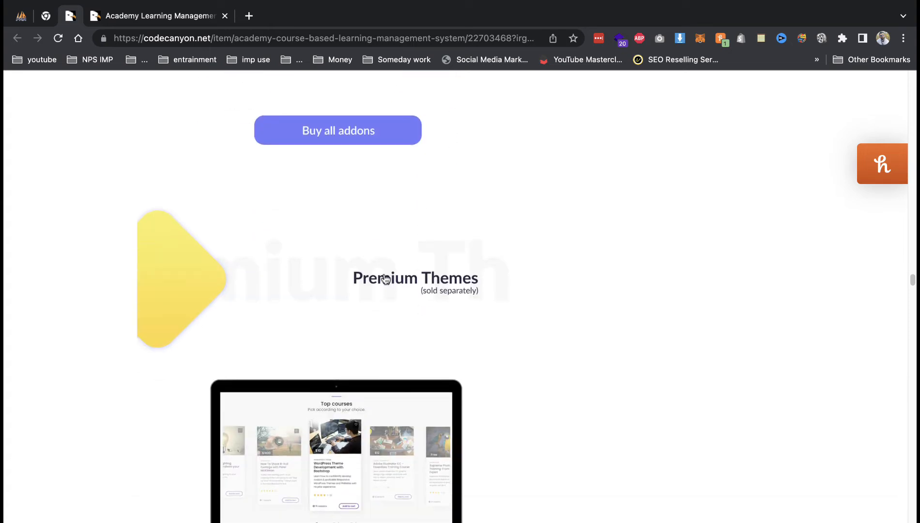
scroll(361, 271, "down", 8)
scroll(361, 272, "down", 3)
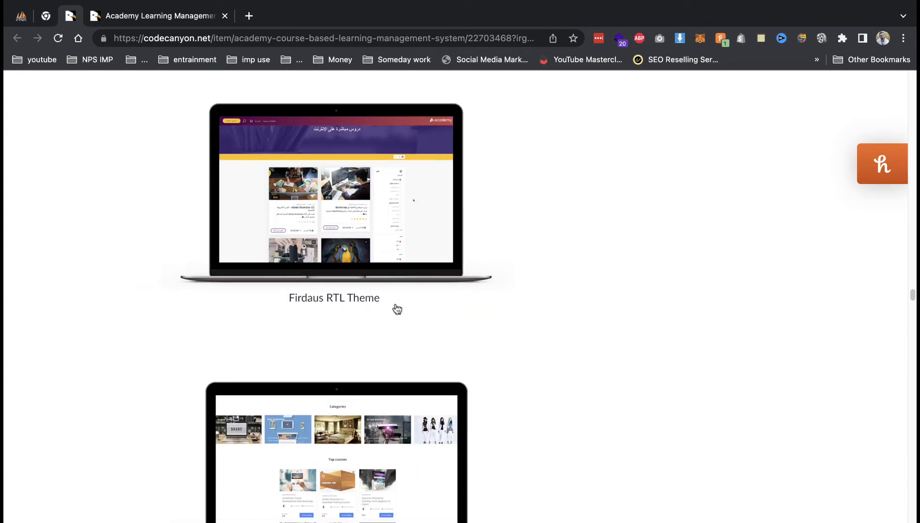
scroll(406, 287, "down", 2)
scroll(406, 286, "down", 4)
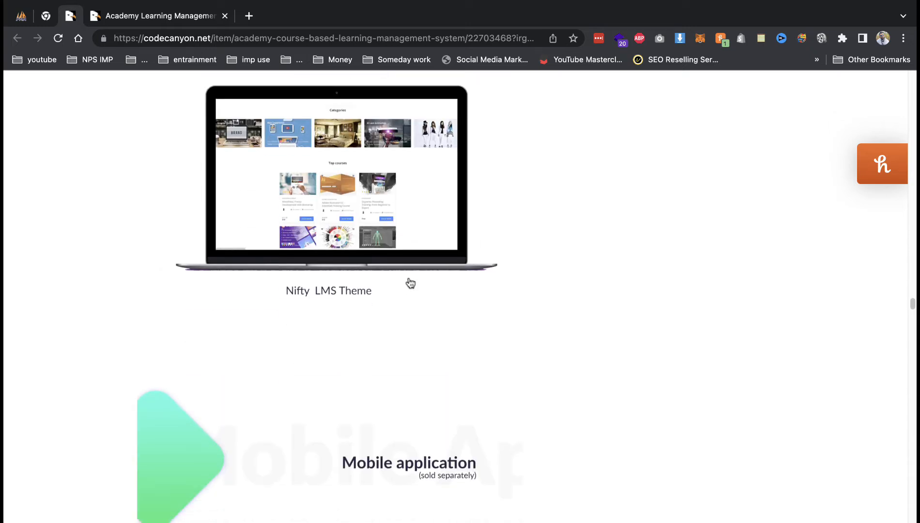
scroll(411, 283, "down", 7)
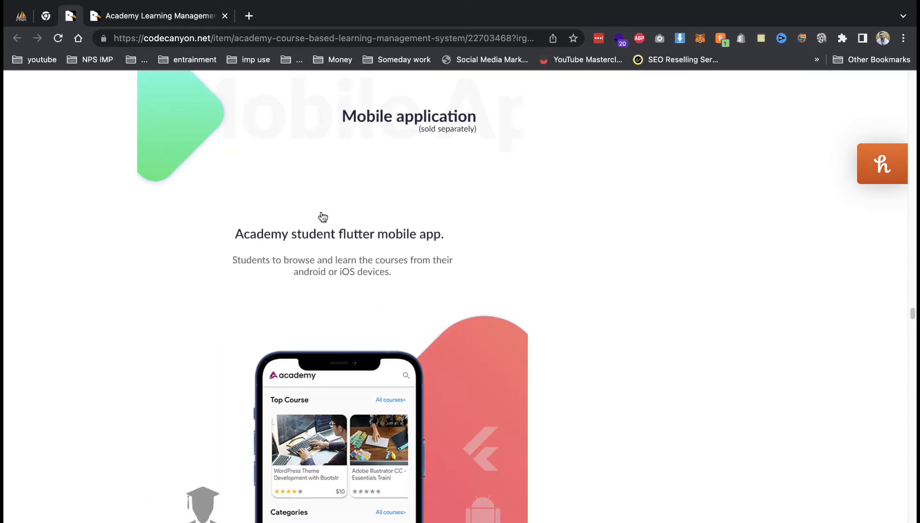
scroll(472, 264, "down", 7)
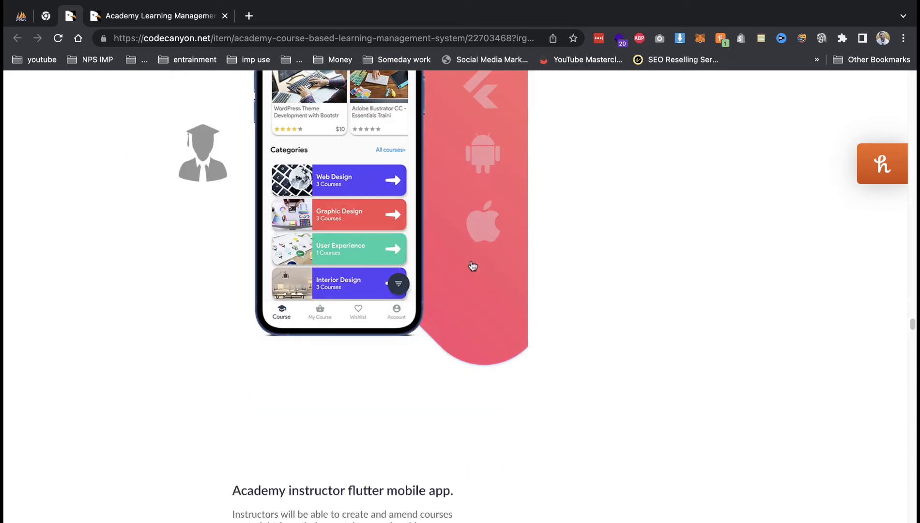
scroll(472, 265, "down", 4)
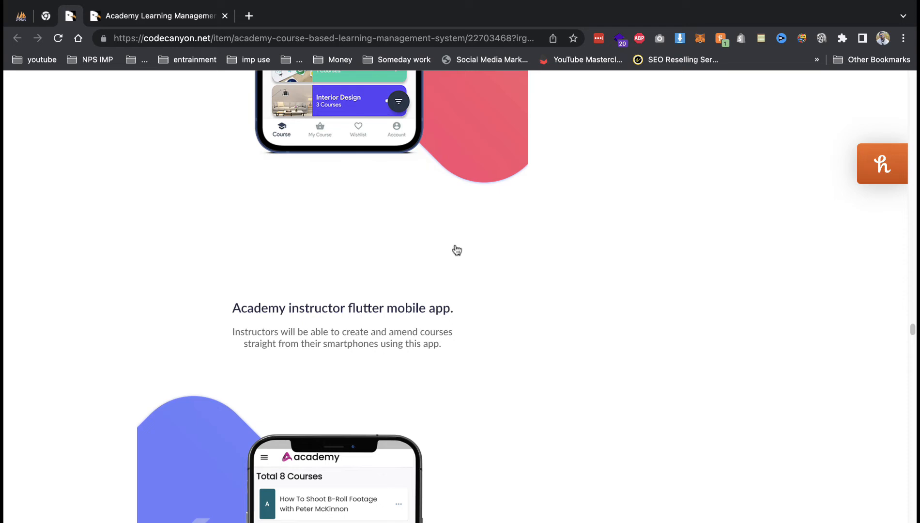
Scroll back up and switch to the Academy LMS live preview tab.
scroll(341, 309, "up", 12)
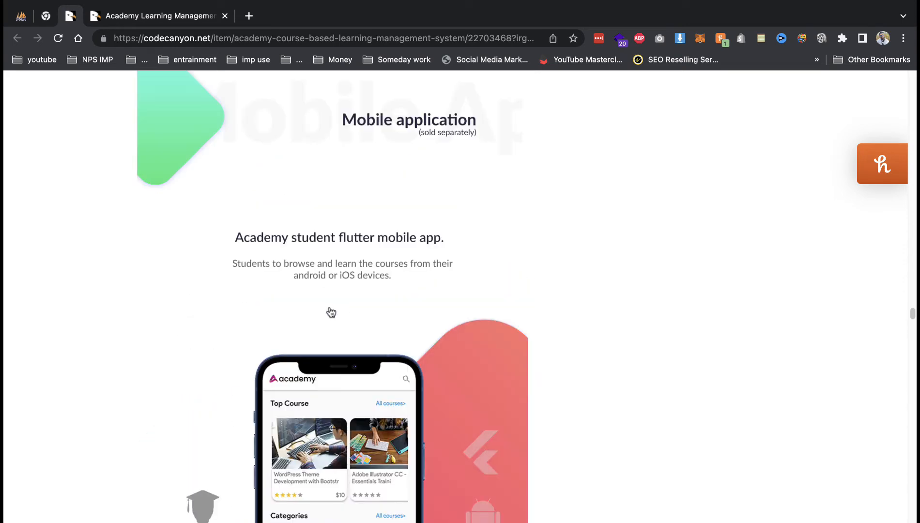
scroll(342, 309, "up", 10)
scroll(332, 310, "up", 15)
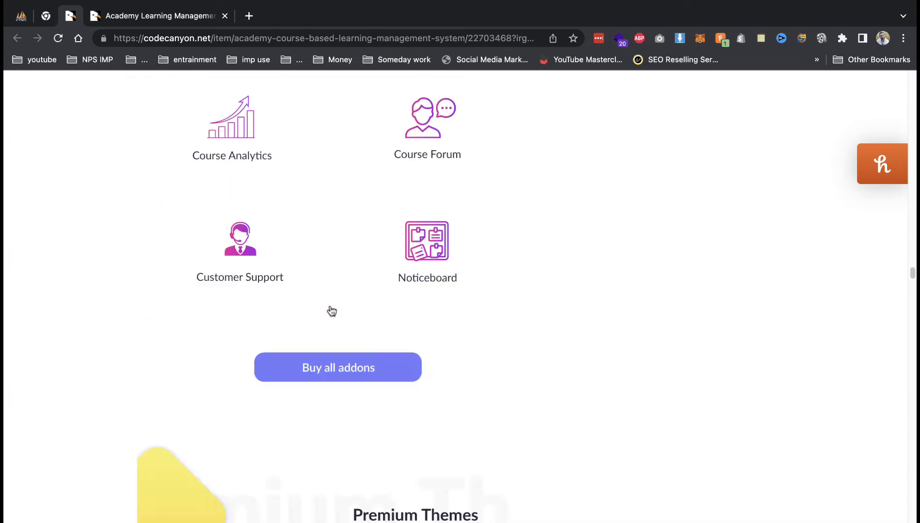
left_click(163, 17)
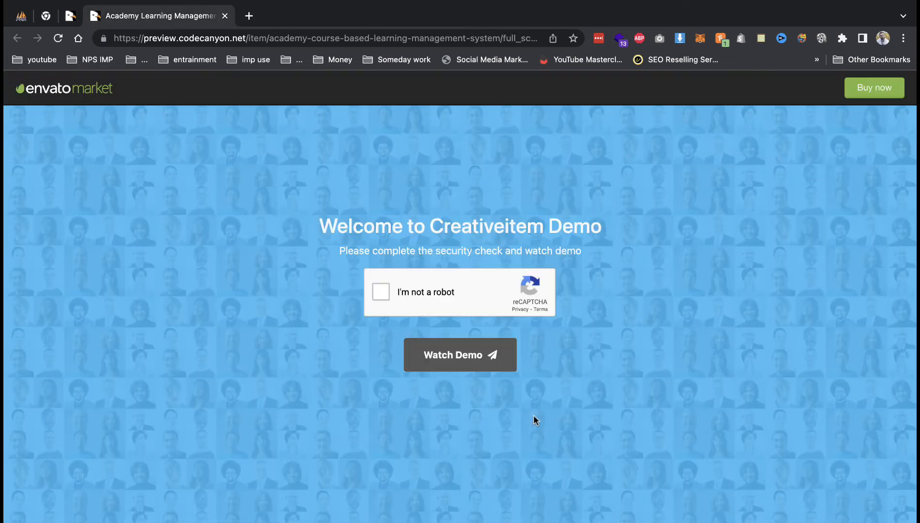
Pass the reCAPTCHA check, launch the demo, and scroll down to Top courses.
left_click(382, 291)
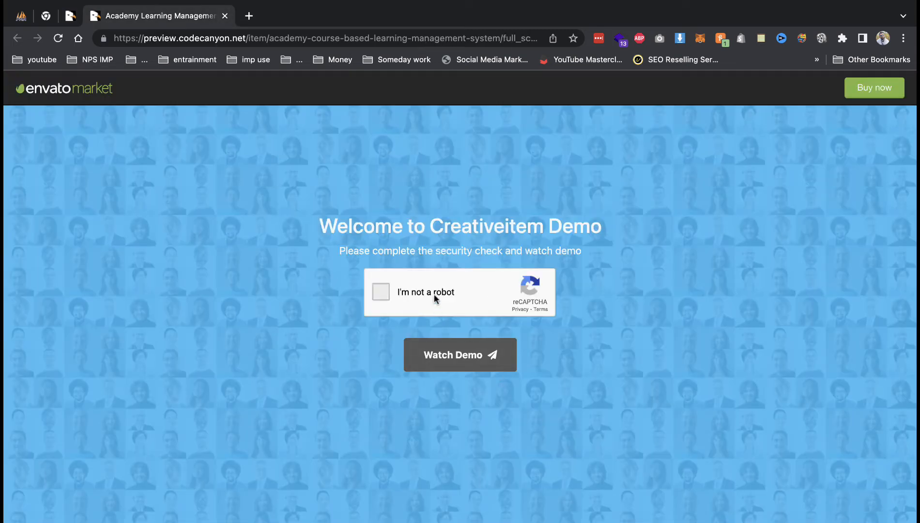
left_click(459, 360)
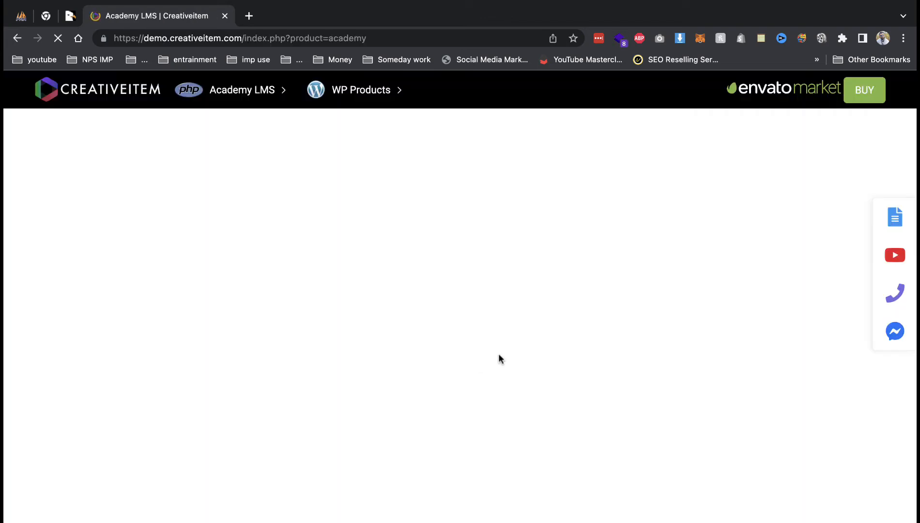
scroll(478, 305, "down", 7)
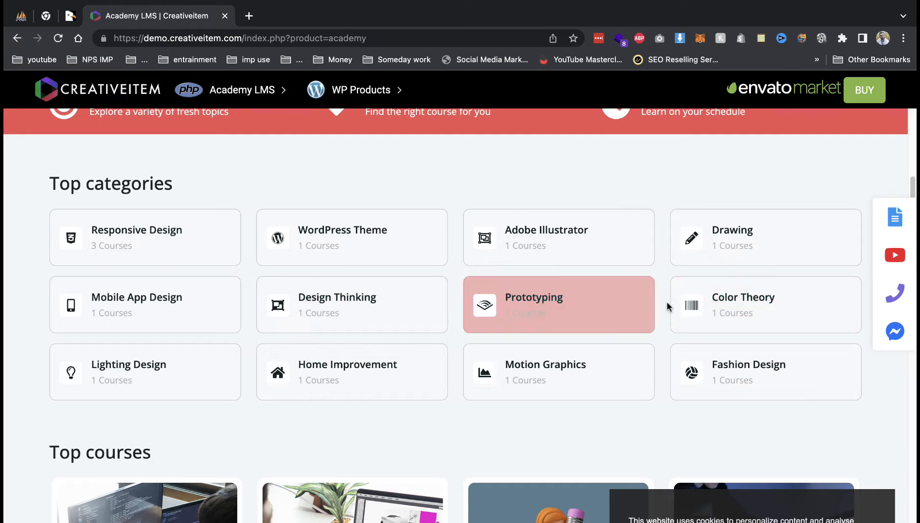
scroll(667, 305, "down", 1)
scroll(506, 325, "down", 7)
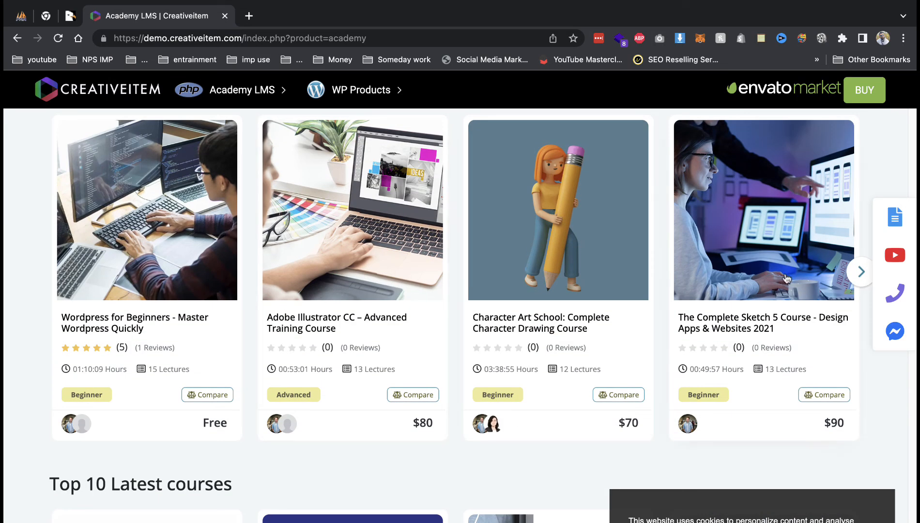
mouse_move(654, 311)
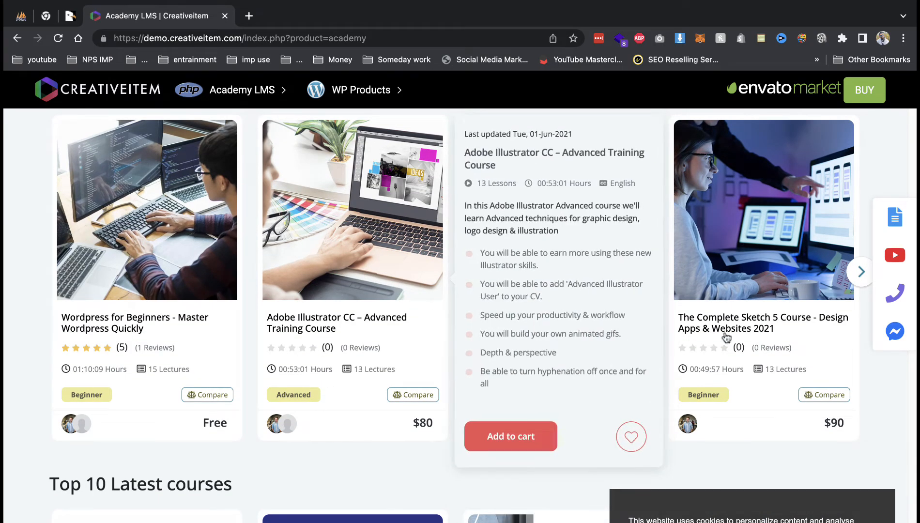
Review The Complete Sketch 5 Course page ($90) down to Student feedback, then return to top.
left_click(728, 242)
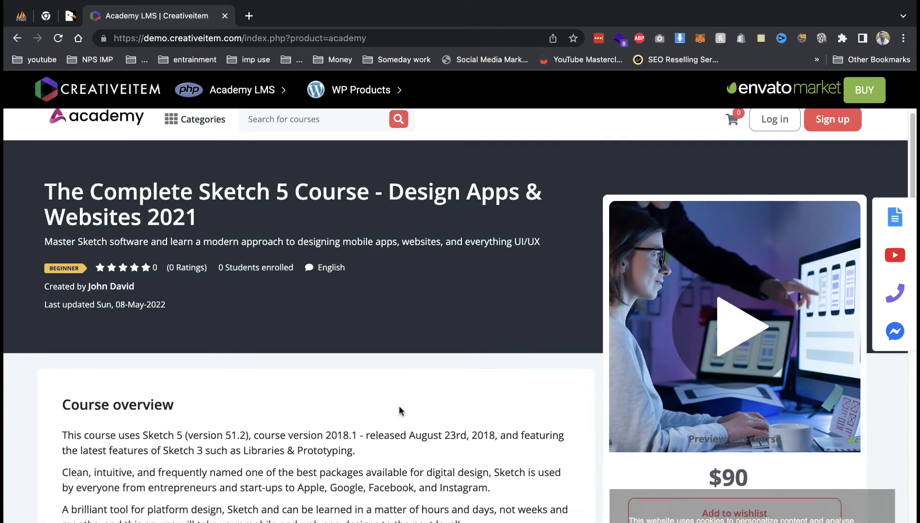
scroll(416, 407, "down", 3)
scroll(424, 403, "down", 8)
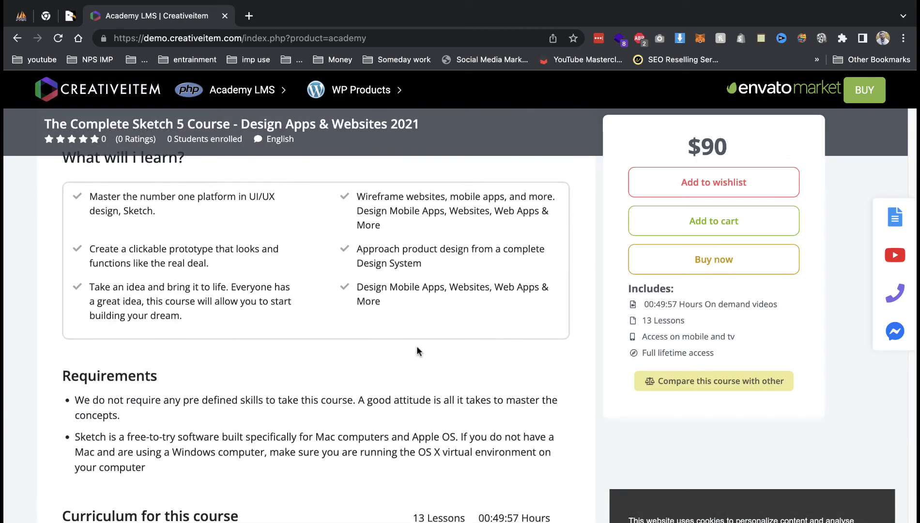
scroll(334, 364, "down", 15)
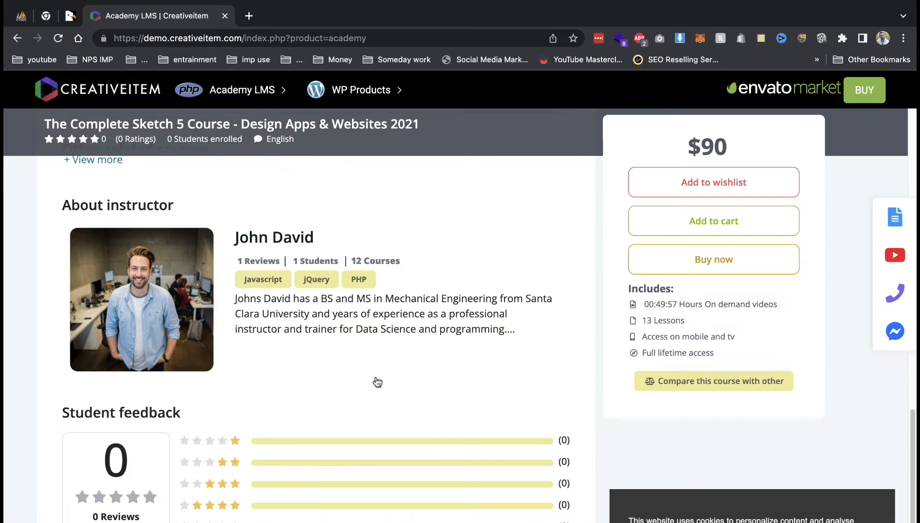
scroll(376, 381, "down", 2)
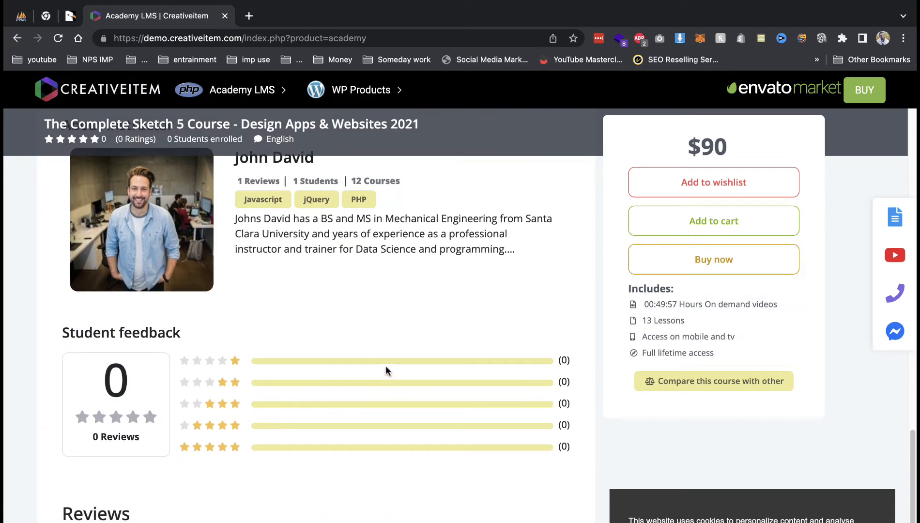
scroll(386, 366, "up", 20)
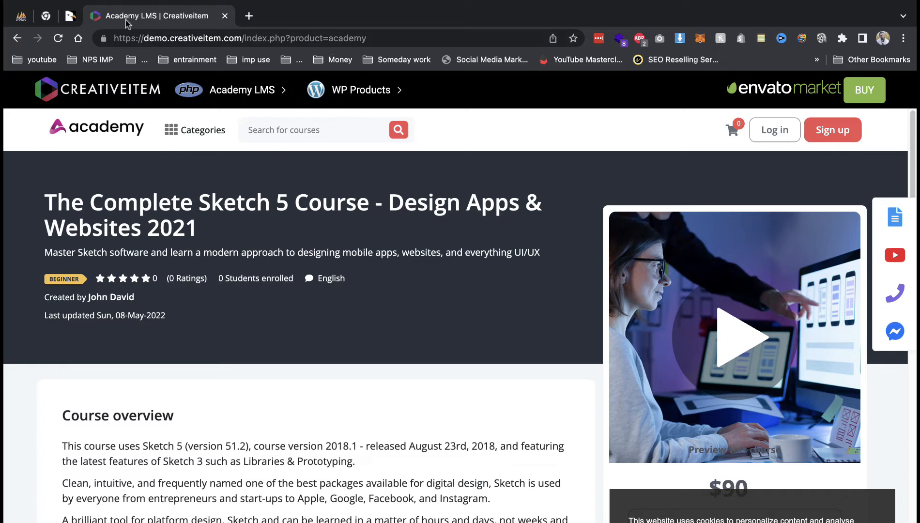
Search Google for '55 usd to inr' from the selected $55 licence price.
left_click(70, 15)
scroll(635, 276, "up", 10)
scroll(635, 278, "up", 10)
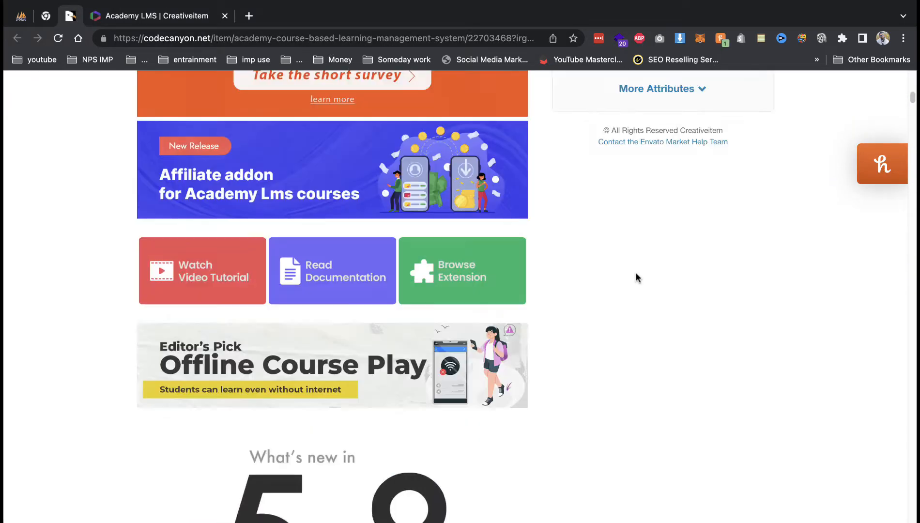
left_click_drag(731, 306, 772, 313)
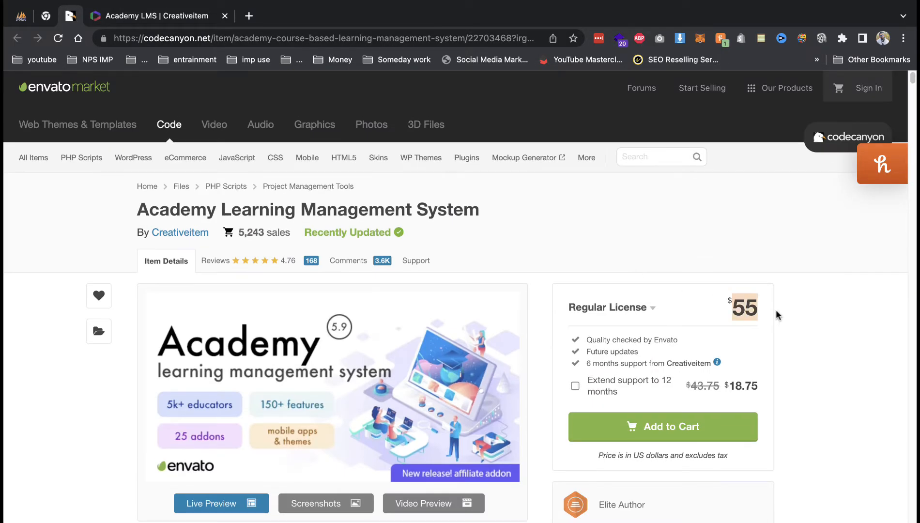
right_click(738, 309)
left_click(777, 363)
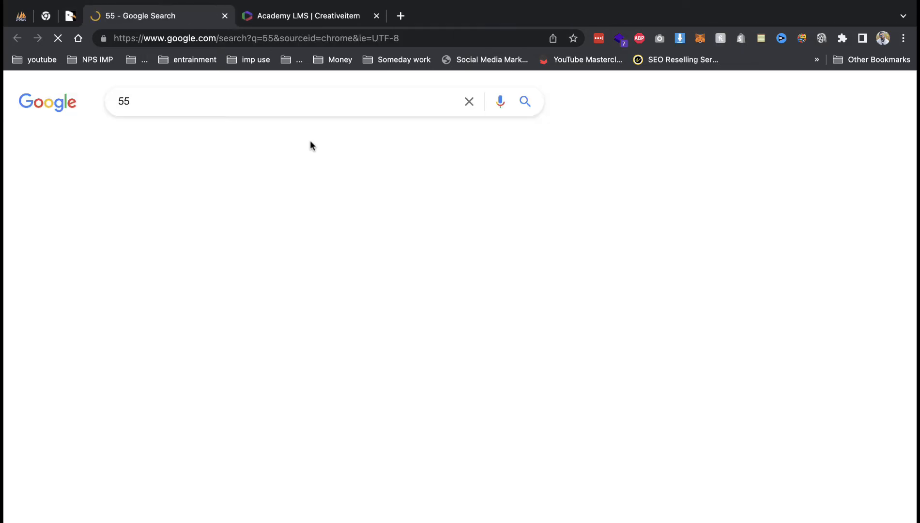
left_click(206, 103)
type("us")
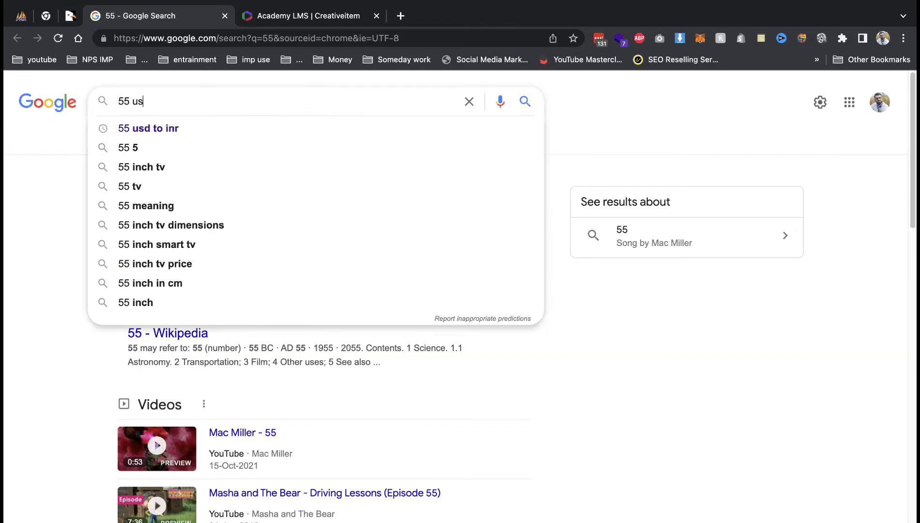
type("d")
key("Down")
key("Return")
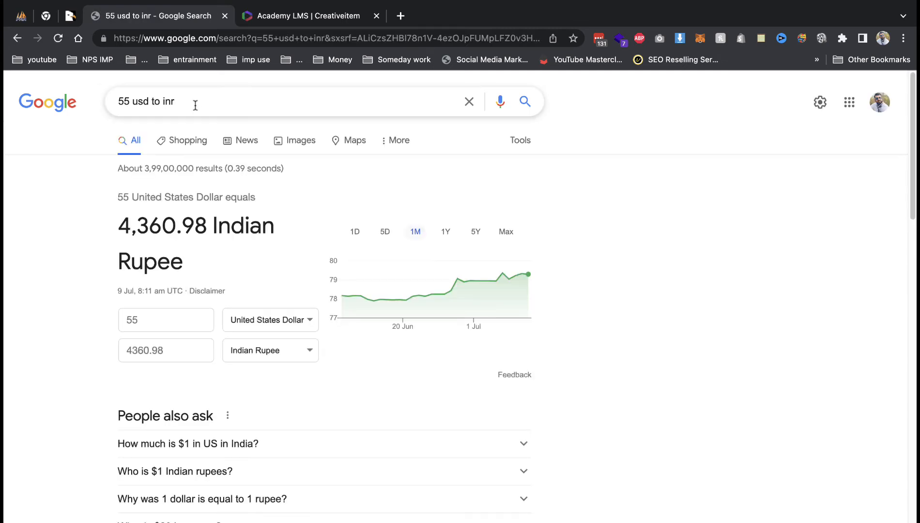
Close the search and demo tabs and open the DEMO DATA folder on the desktop.
left_click(225, 16)
left_click(225, 16)
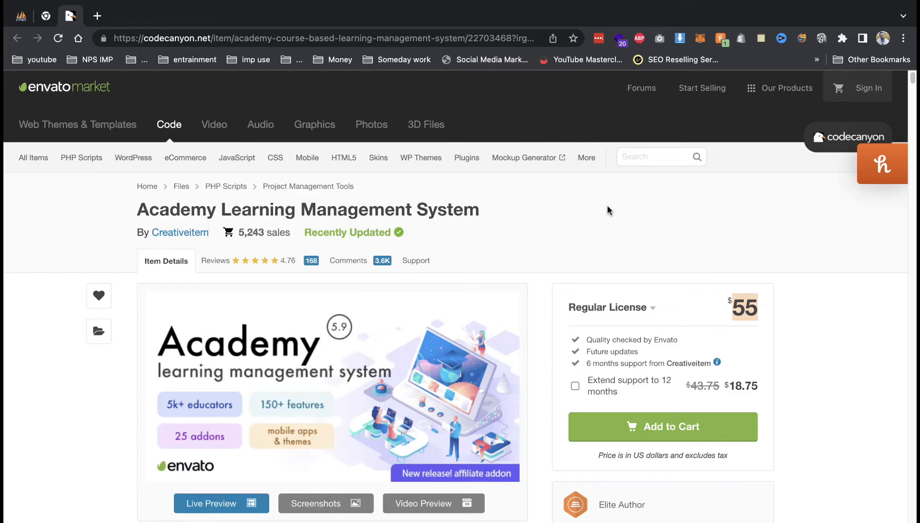
key("super+Tab")
double_click(624, 183)
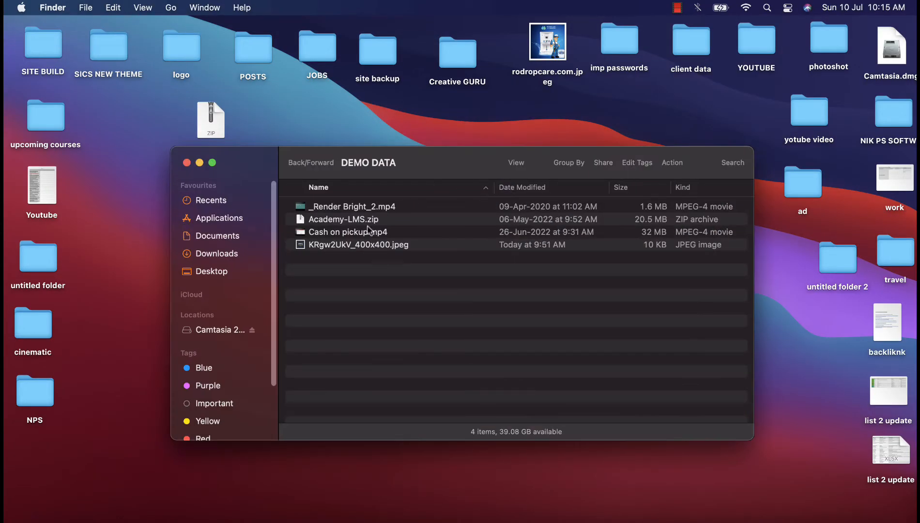
Unzip Academy-LMS.zip and paste the extracted Academy-LMS folder into the Blue-tagged htdocs folder.
double_click(367, 221)
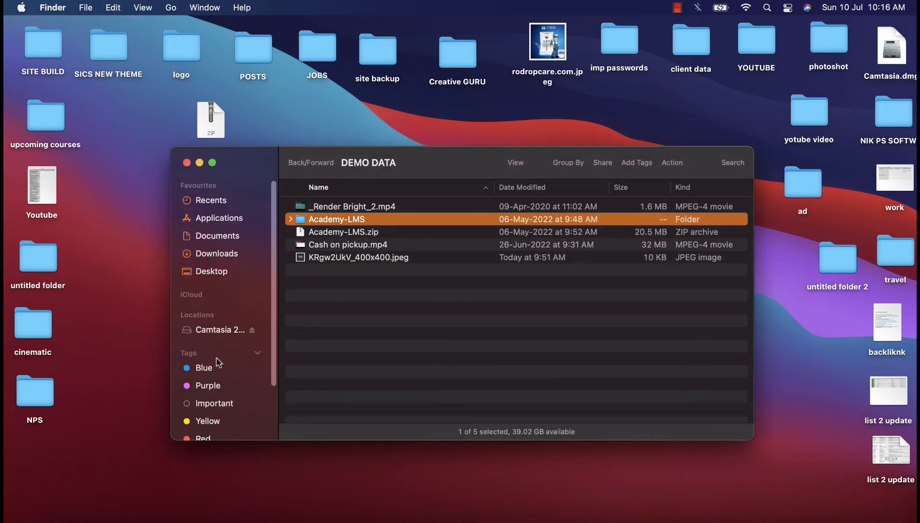
double_click(334, 220)
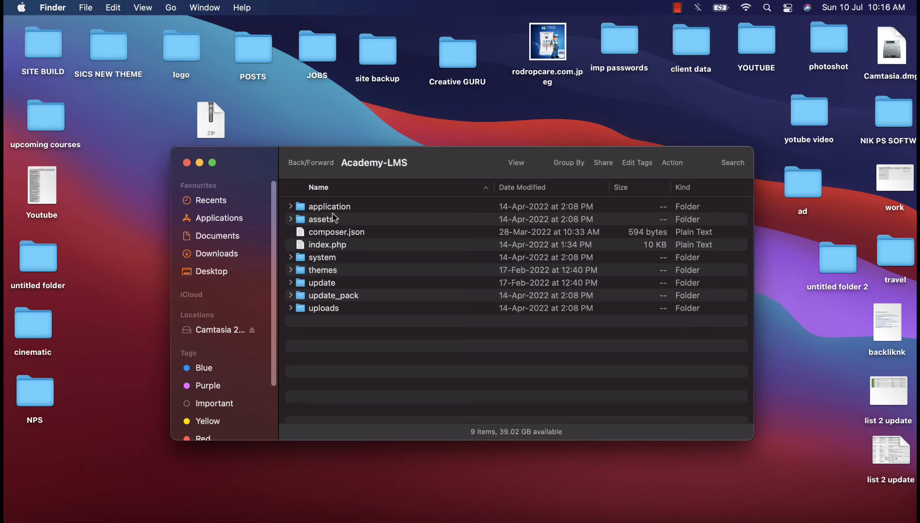
left_click(296, 162)
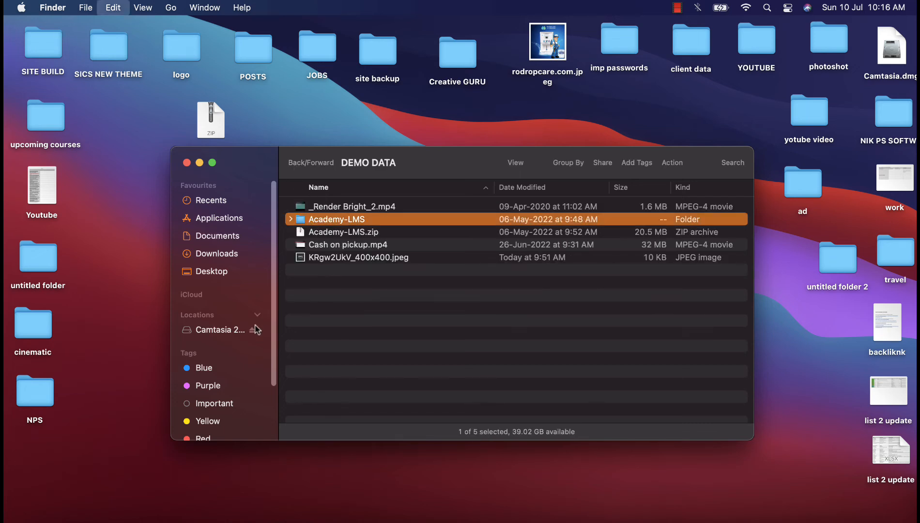
left_click(204, 367)
double_click(329, 237)
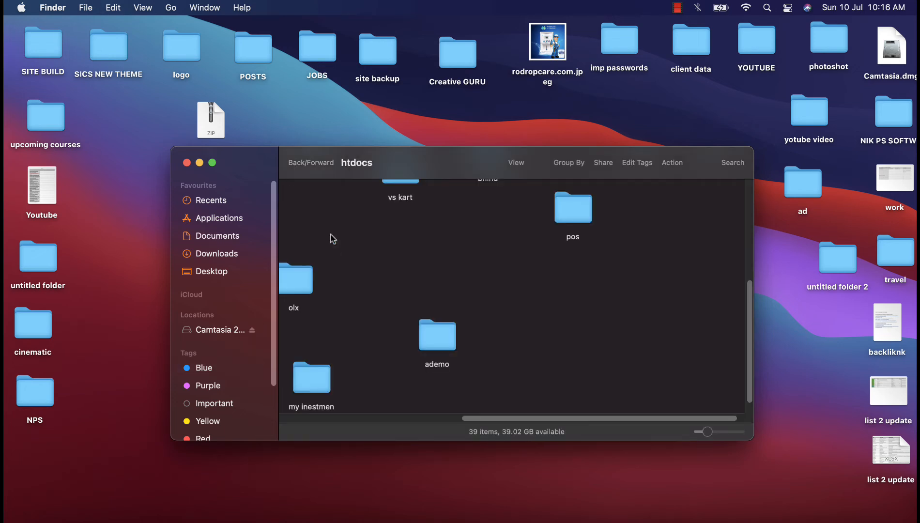
key("super+v")
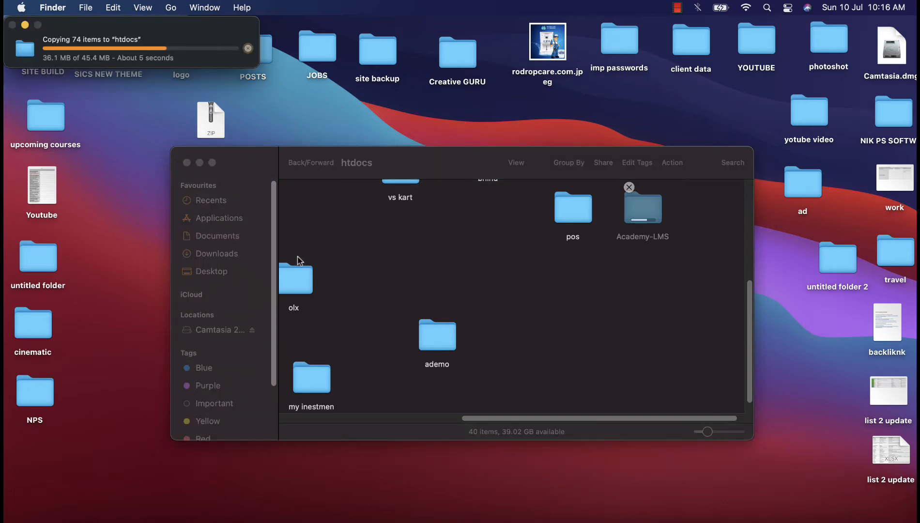
left_click(129, 517)
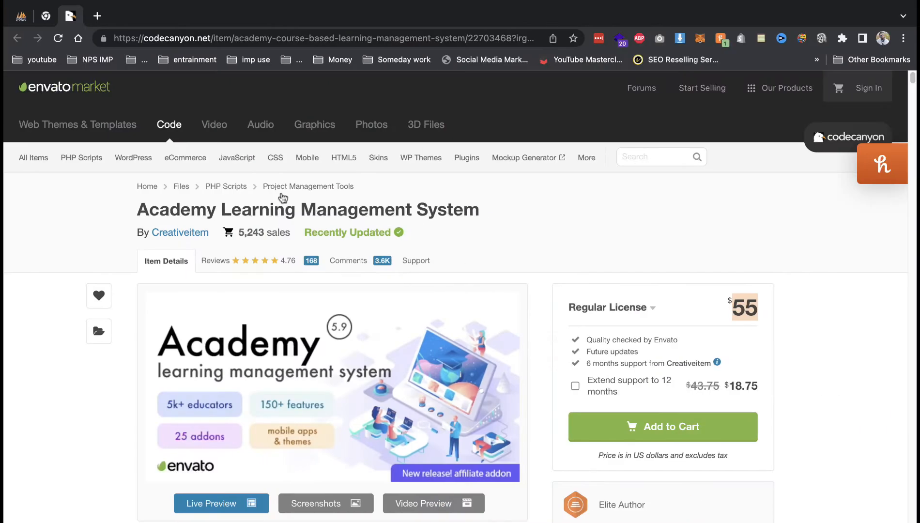
Load localhost:8888, open Academy-LMS/ and start the installation, passing the server check.
left_click(96, 17)
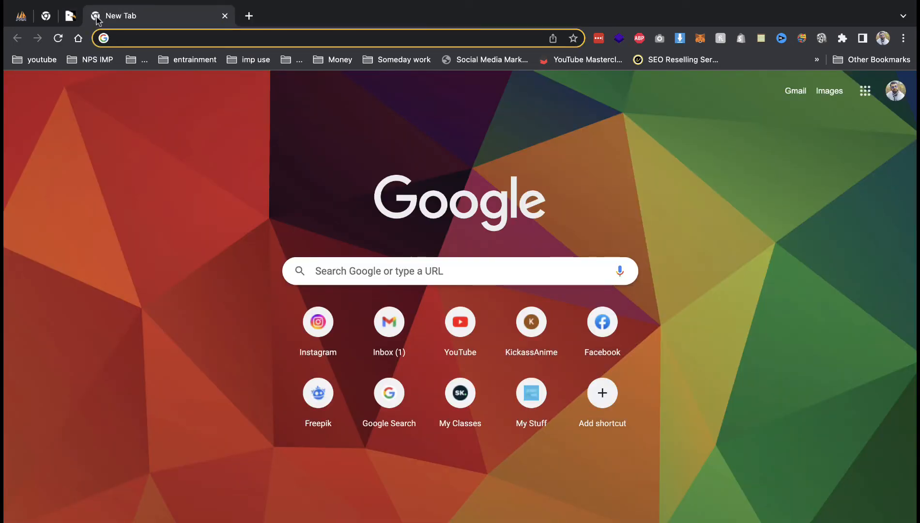
type("lo")
key("Return")
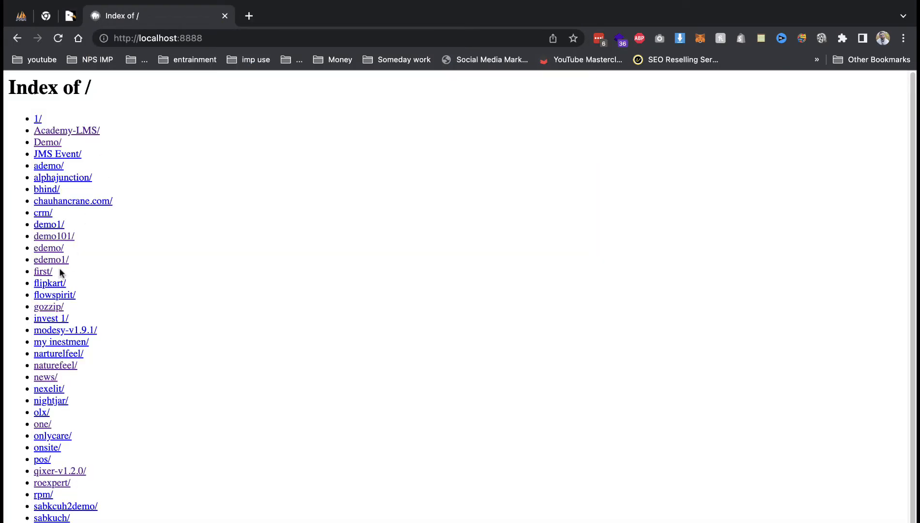
left_click(82, 134)
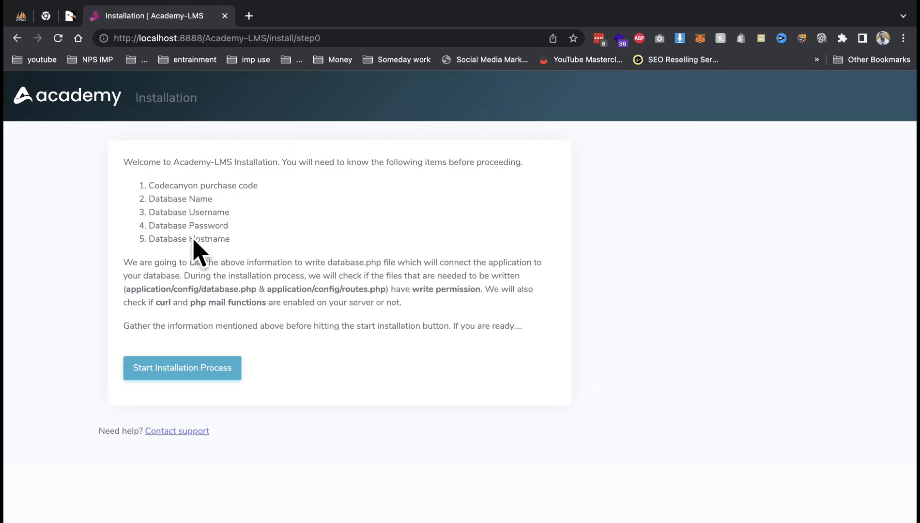
left_click(175, 366)
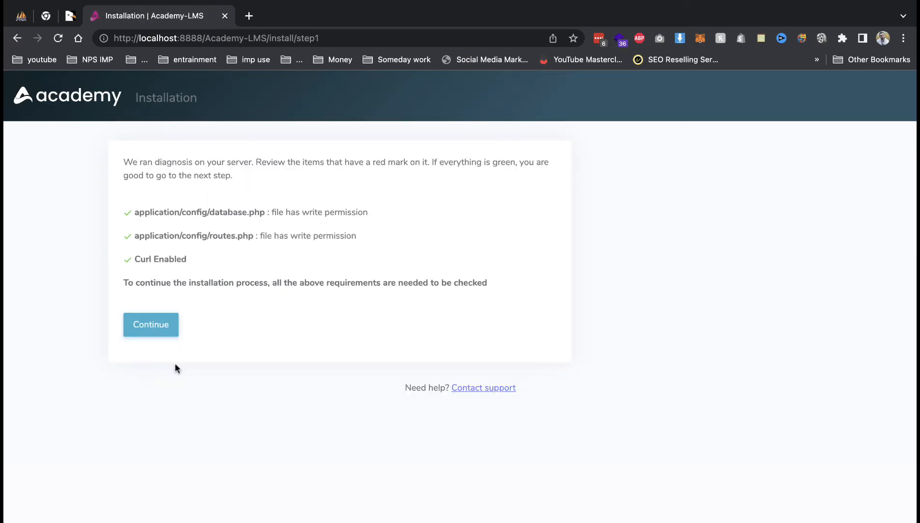
left_click(23, 14)
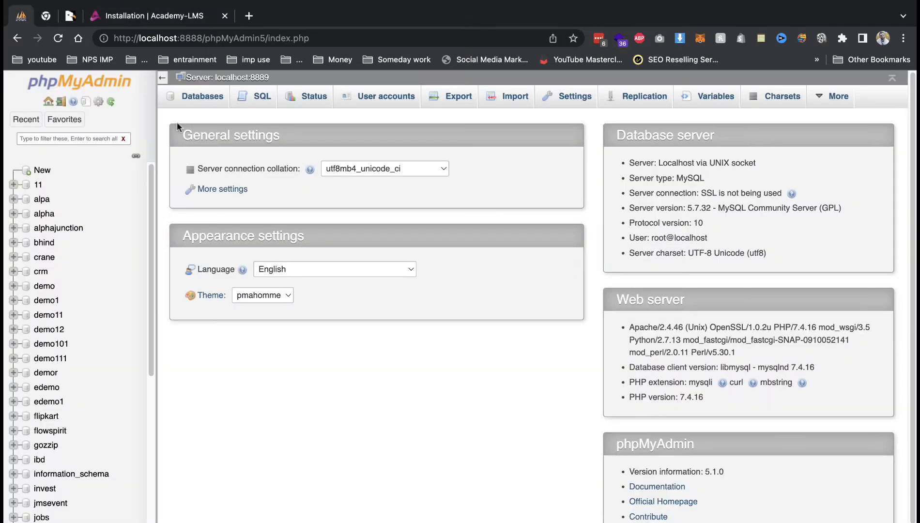
Create a new empty database named lms.
left_click(212, 100)
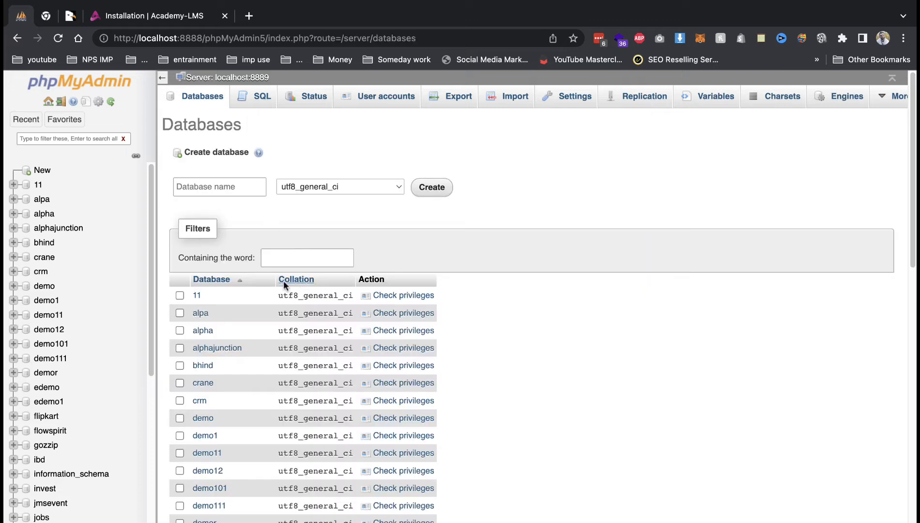
left_click(239, 186)
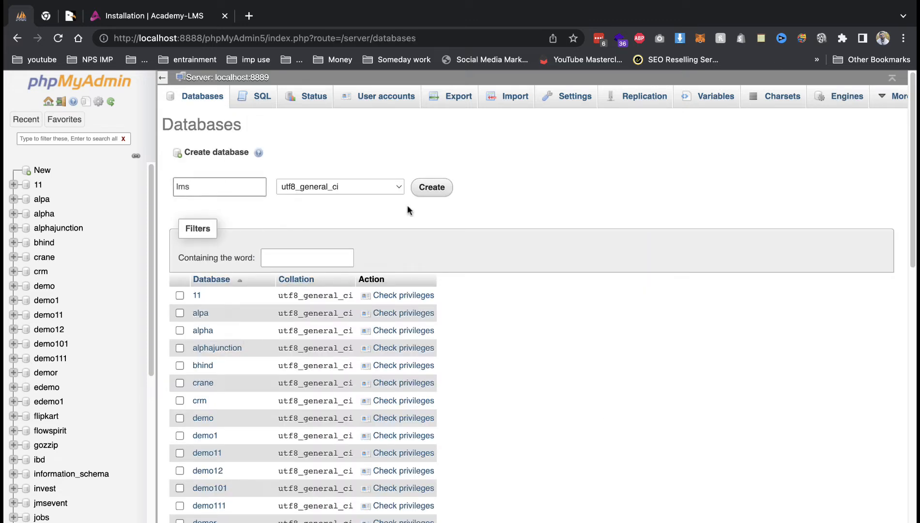
left_click(430, 189)
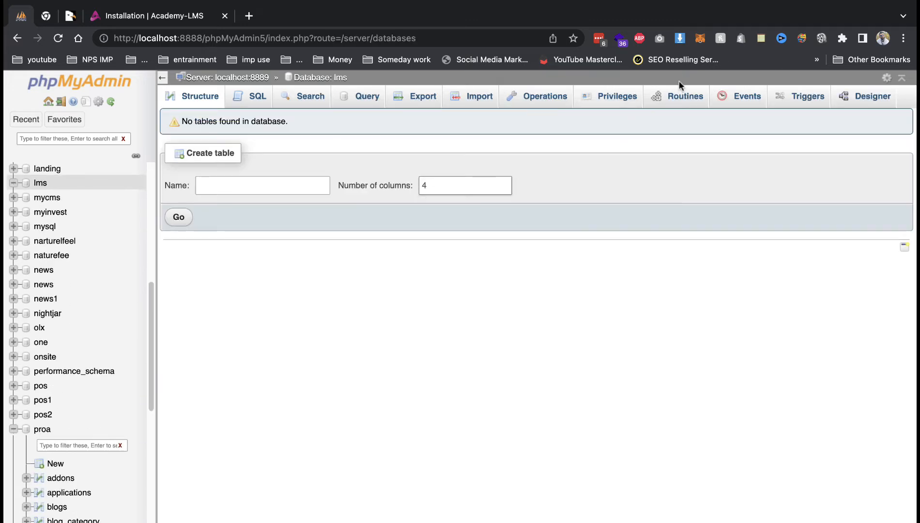
Add user account lms on host localhost with a password and all global privileges.
left_click(595, 103)
scroll(262, 470, "down", 10)
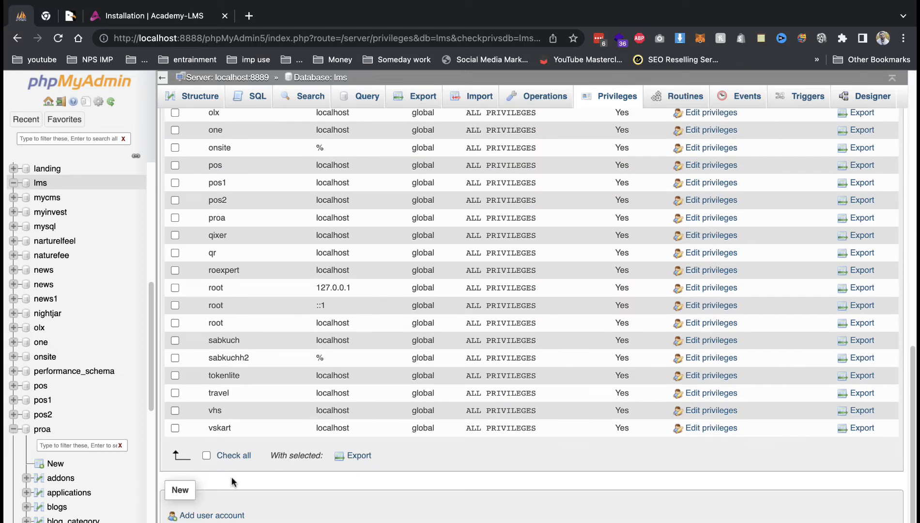
left_click(218, 516)
type("lms")
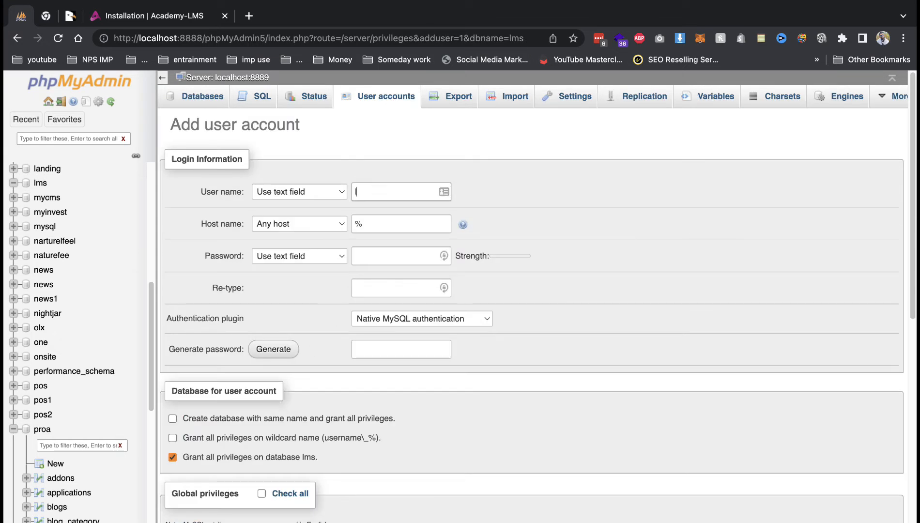
left_click(281, 230)
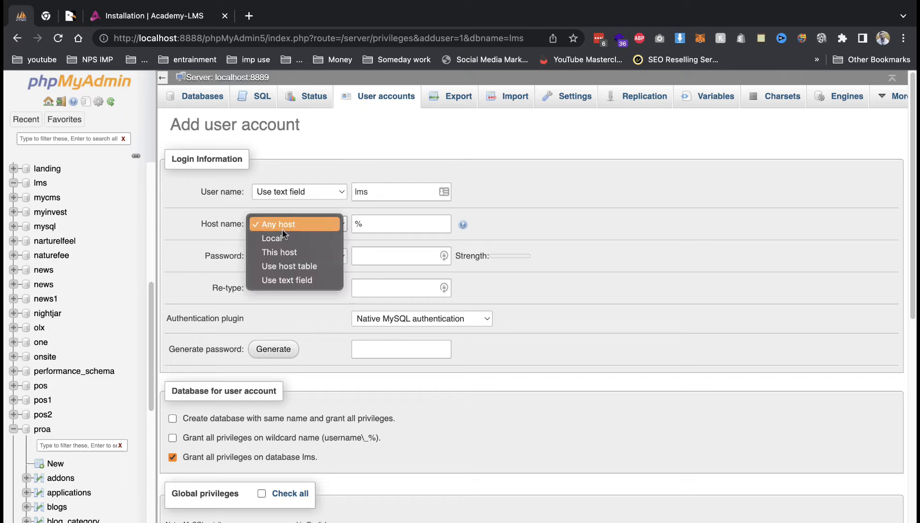
left_click(272, 239)
left_click(368, 250)
type("l")
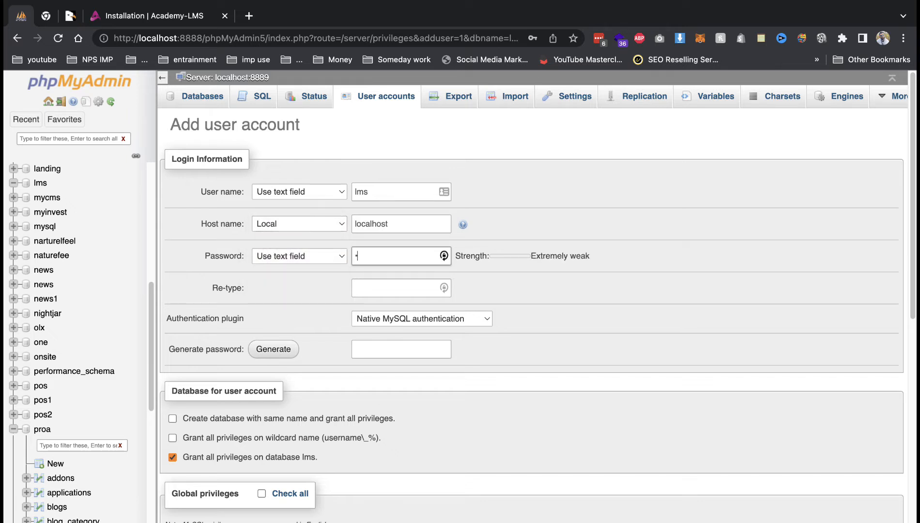
key("Tab")
type("l")
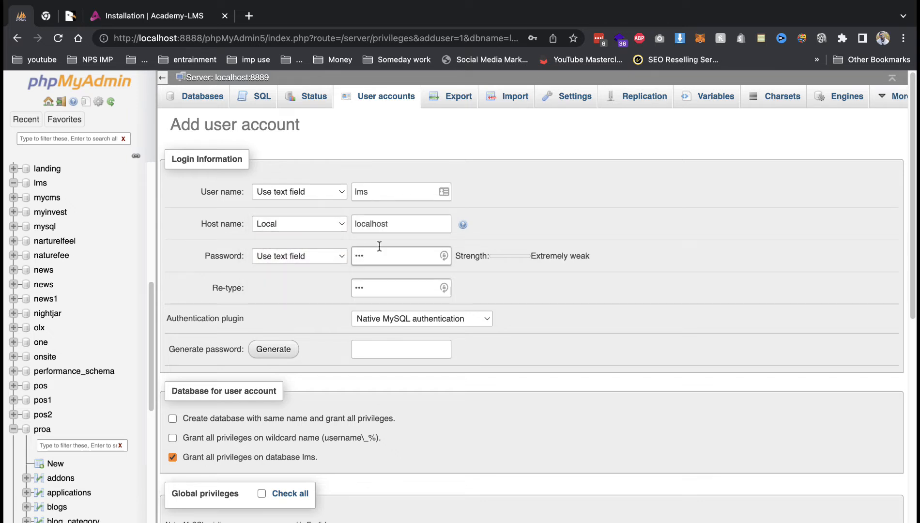
left_click(261, 493)
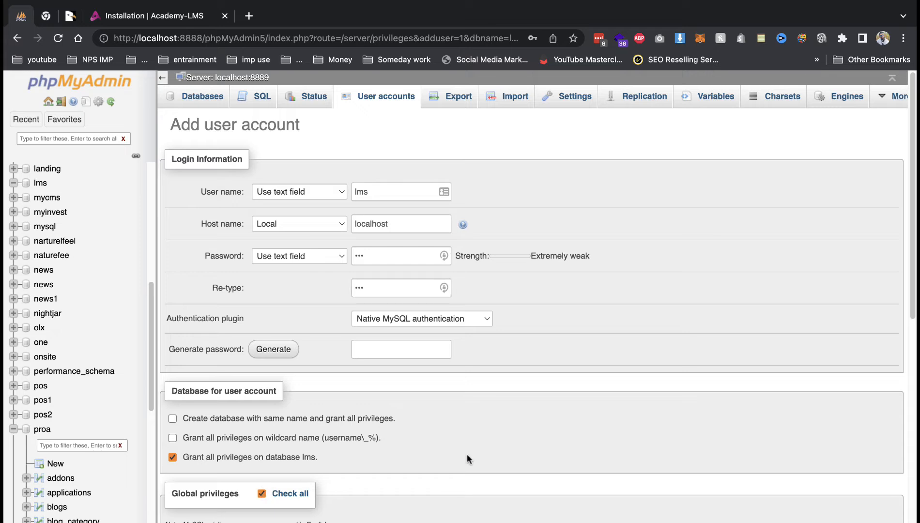
scroll(465, 452, "down", 15)
left_click(178, 519)
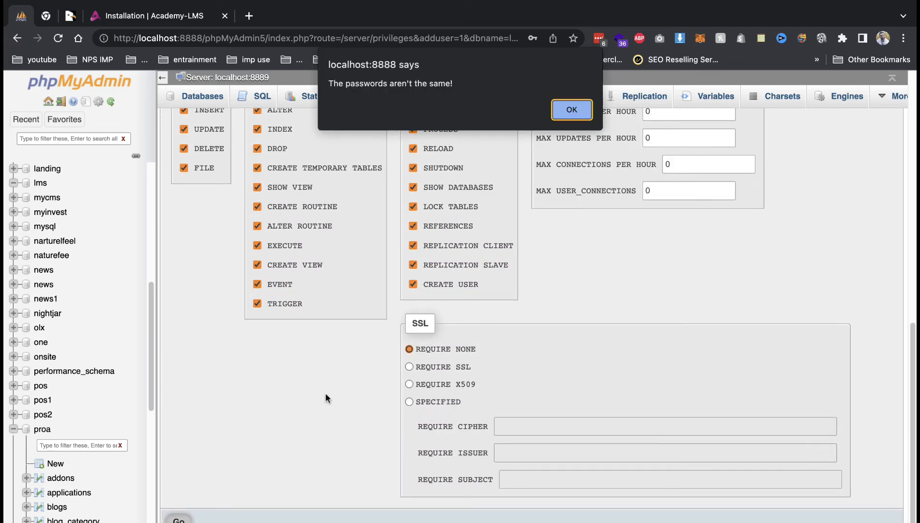
Fix the mismatched password warning by re-entering the password and create the lms account.
left_click(572, 110)
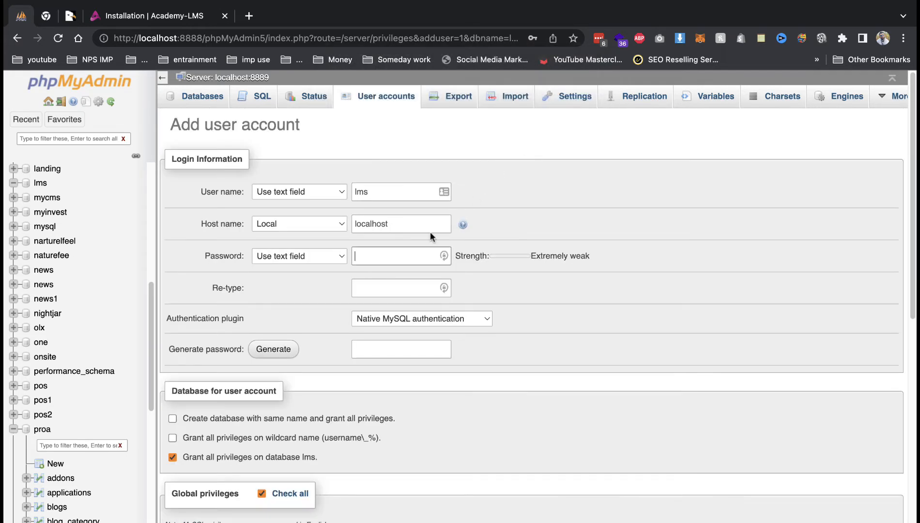
type("lms1")
key("Tab")
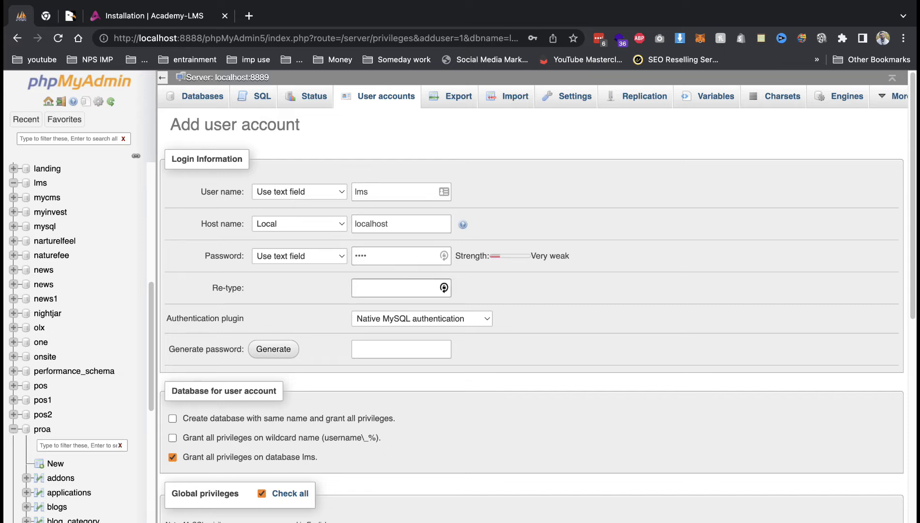
type("lms1")
scroll(349, 340, "down", 10)
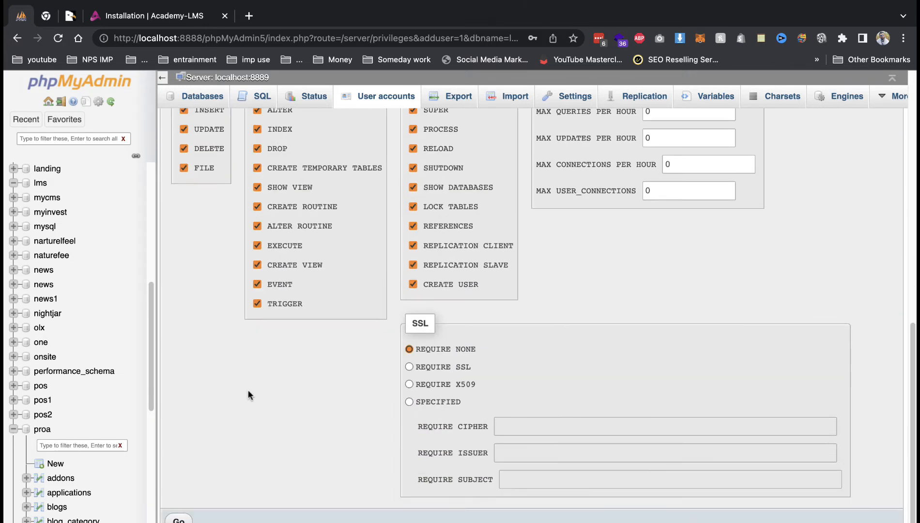
left_click(179, 519)
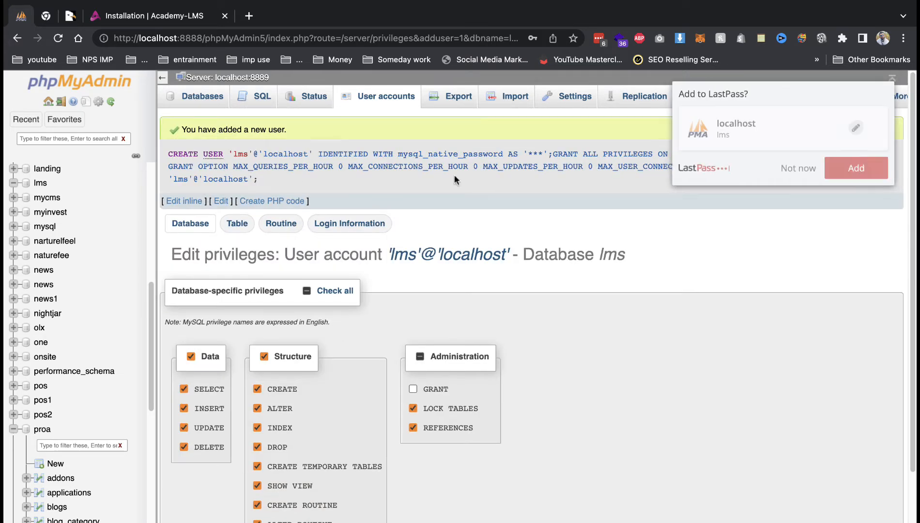
left_click(187, 22)
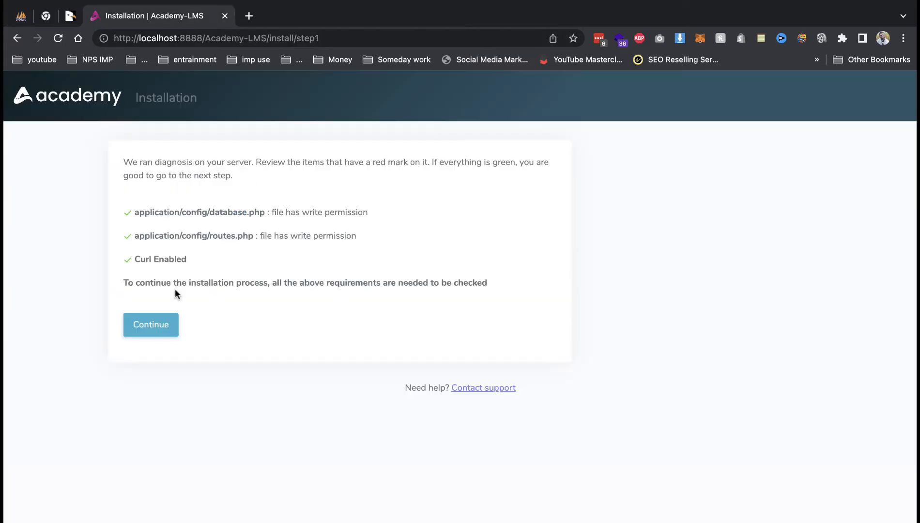
Connect to database lms with user lms on host localhost and install the application database.
left_click(150, 332)
type("lms")
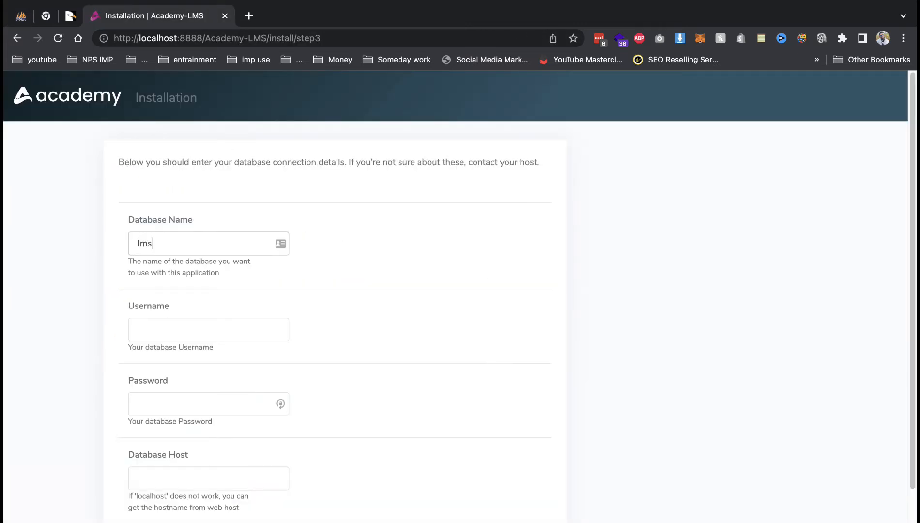
key("Tab")
type("lms")
key("Tab")
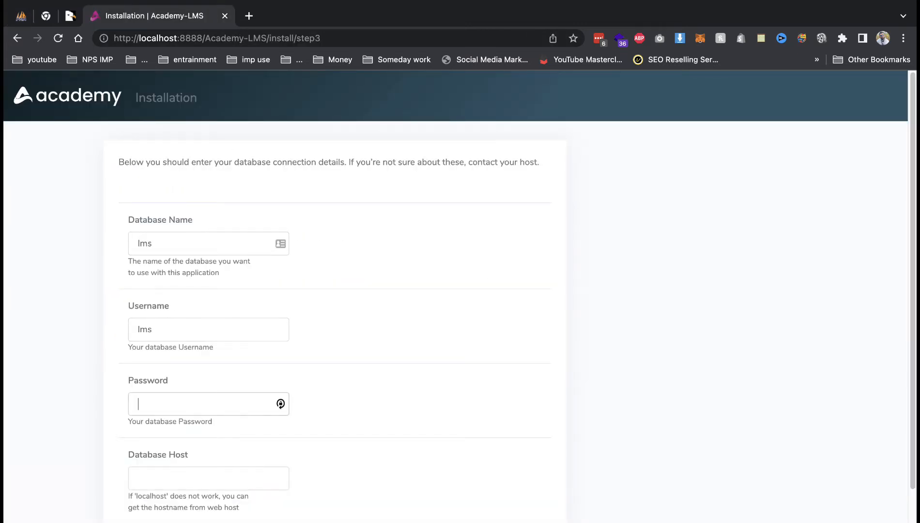
type("lms")
key("Tab")
type("l")
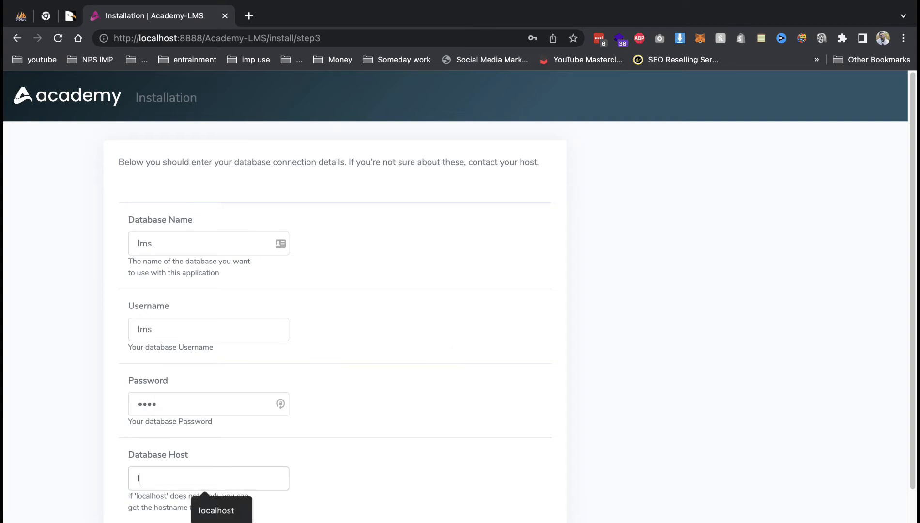
type("o")
key("Down")
key("Return")
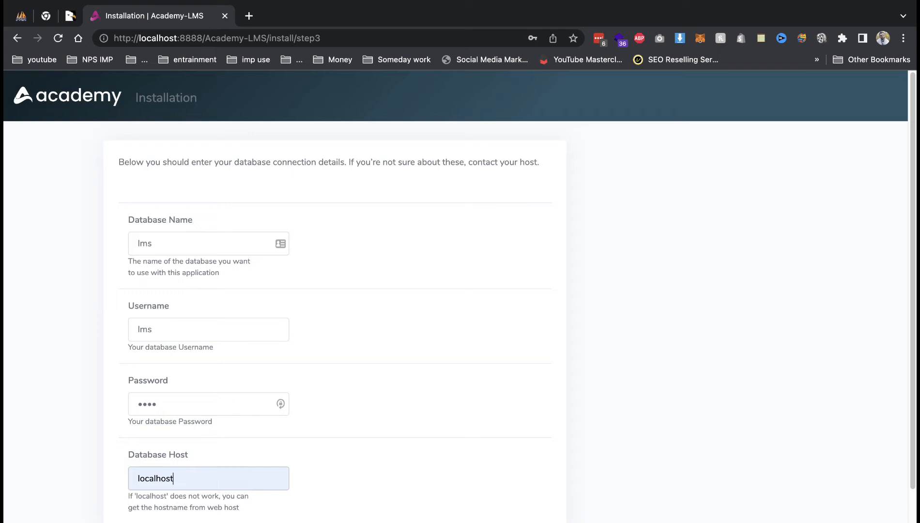
key("Return")
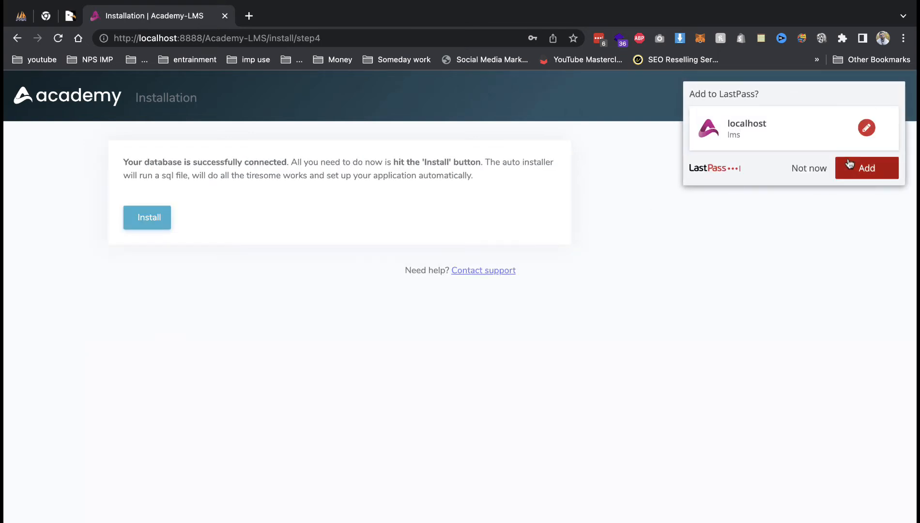
left_click(850, 164)
left_click(158, 223)
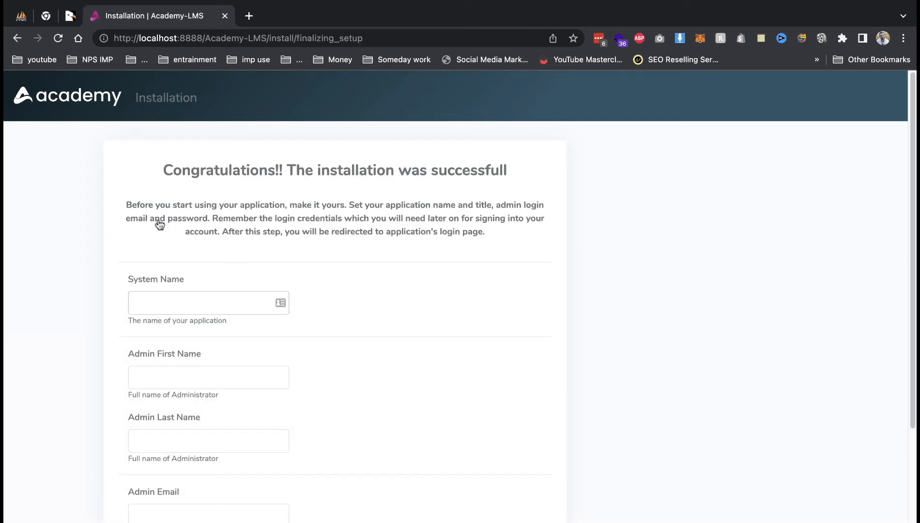
Enter system name 'skillshare' and autofill the admin's first and last name.
type("skillshare")
key("Tab")
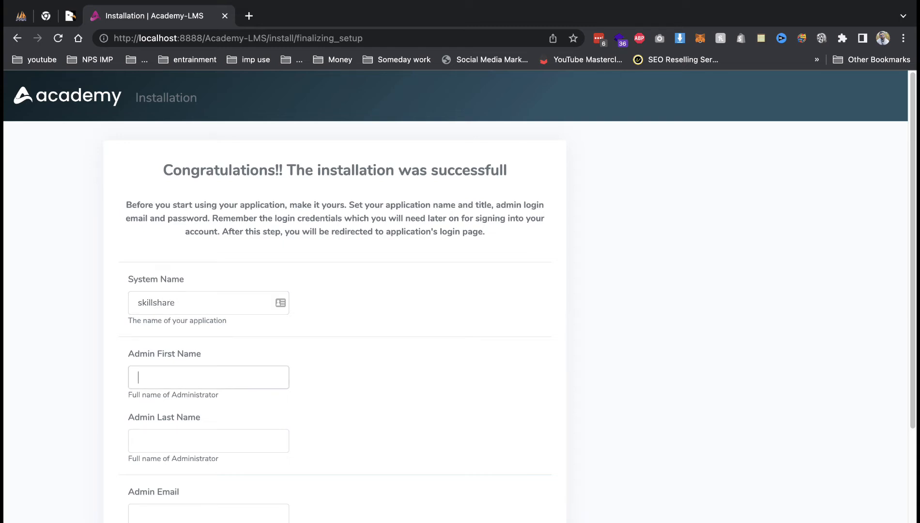
left_click(164, 368)
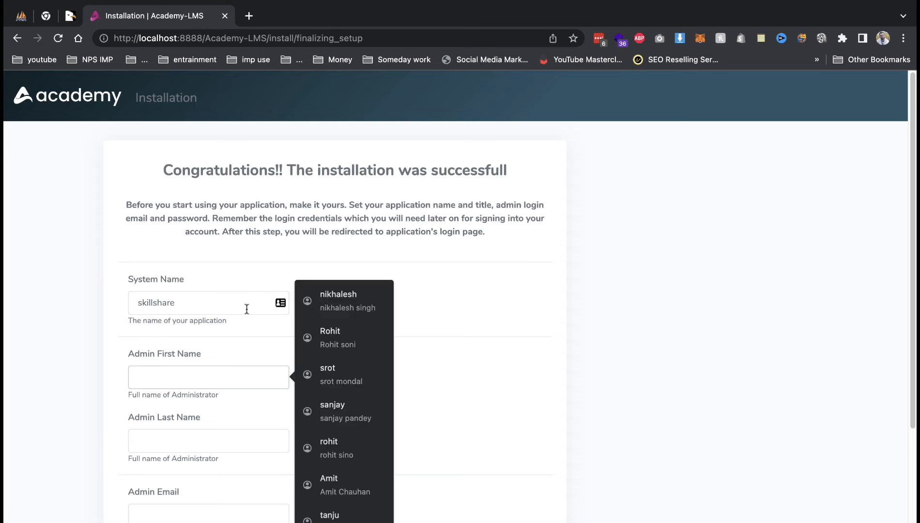
left_click(339, 300)
scroll(265, 339, "down", 4)
Fill in the admin e-mail and password, submit setup, and go to the login page.
left_click(220, 321)
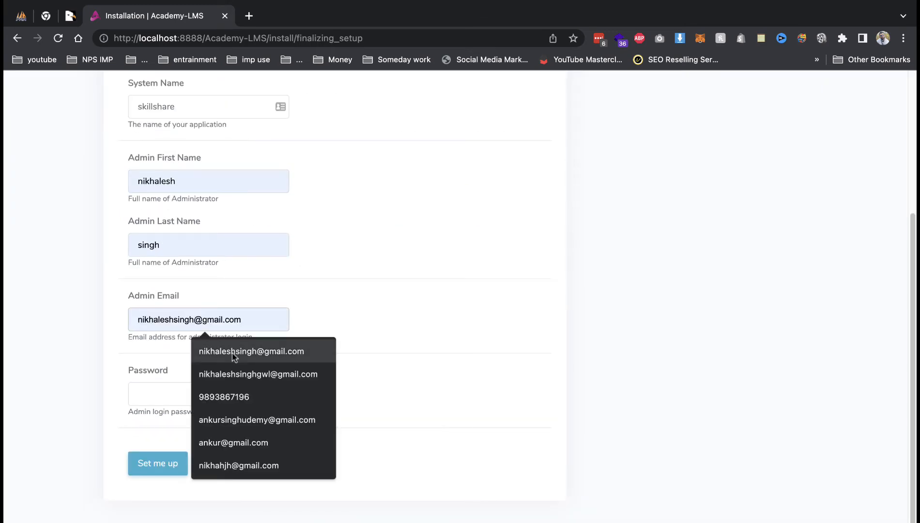
left_click(219, 350)
left_click(194, 391)
type("*********")
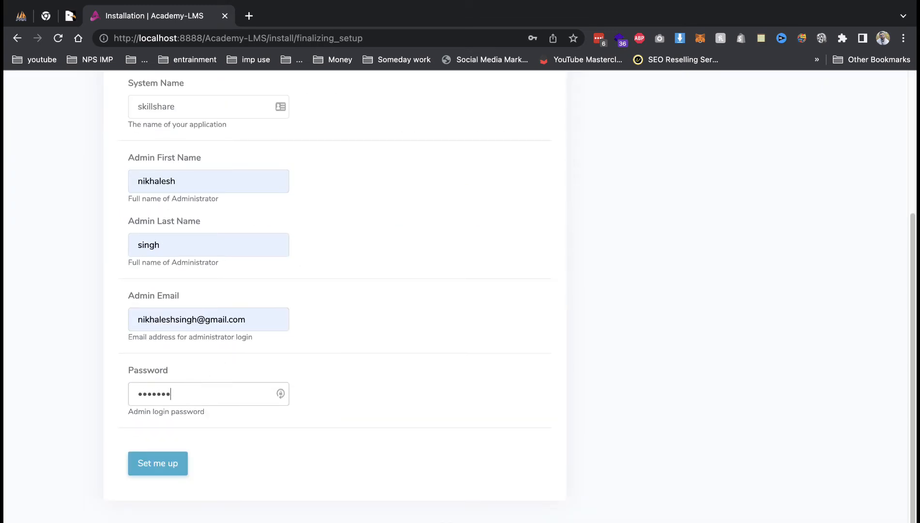
key("Return")
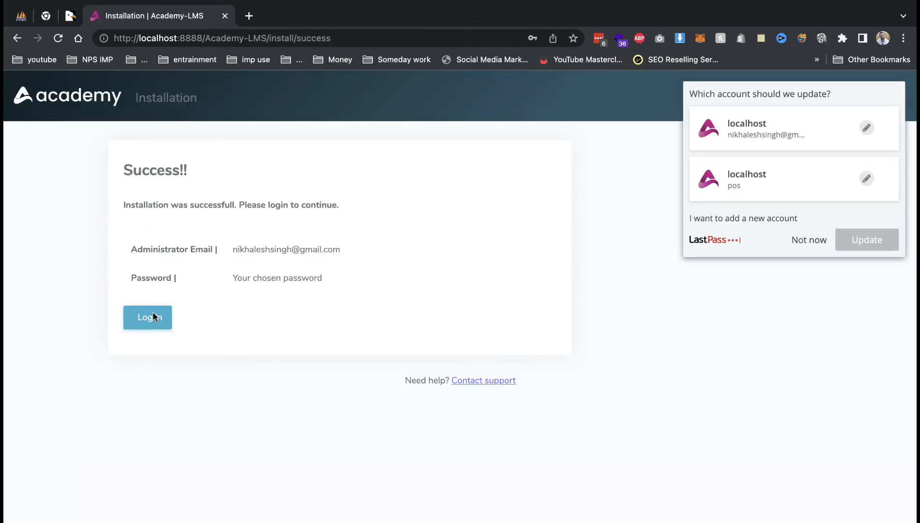
left_click(151, 317)
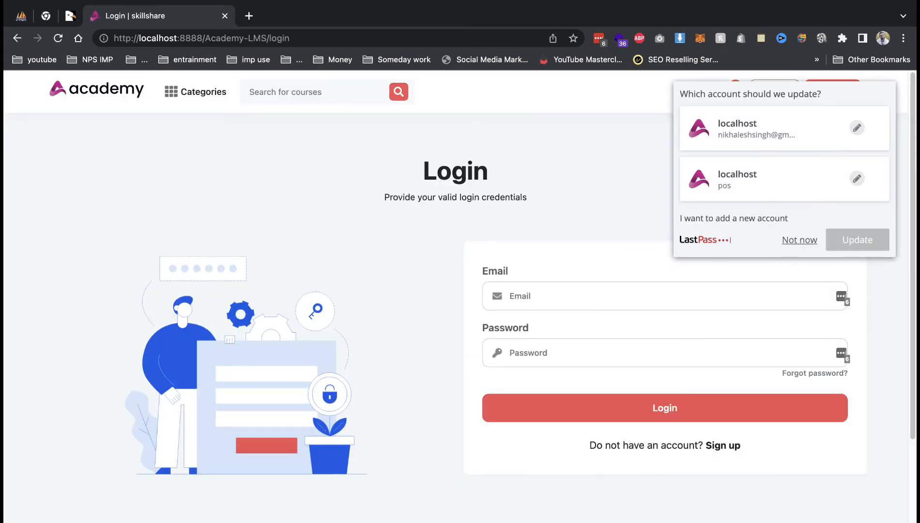
Dismiss the password manager prompt and sign in with the admin e-mail and password.
left_click(797, 240)
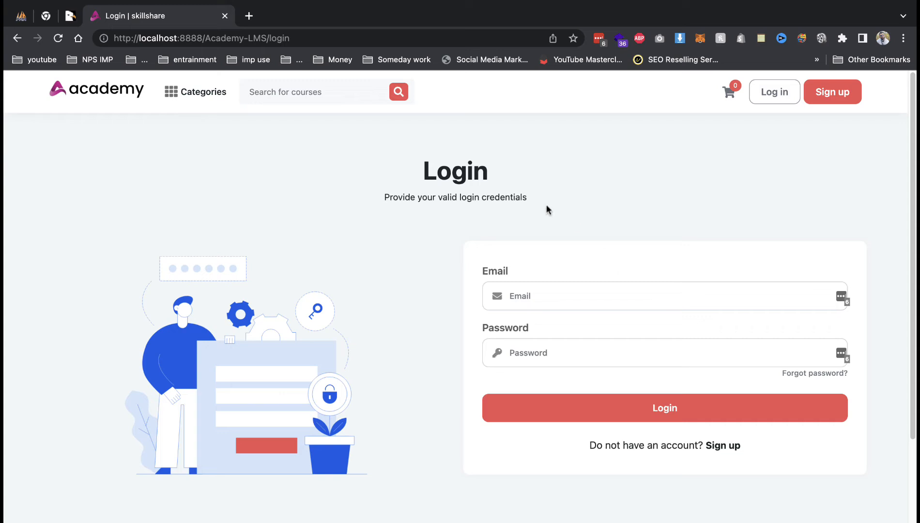
left_click(704, 304)
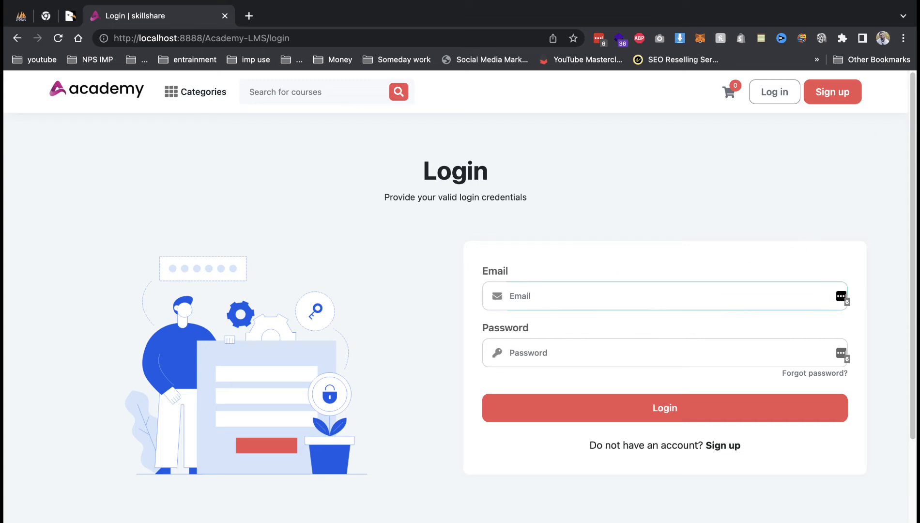
key("Tab")
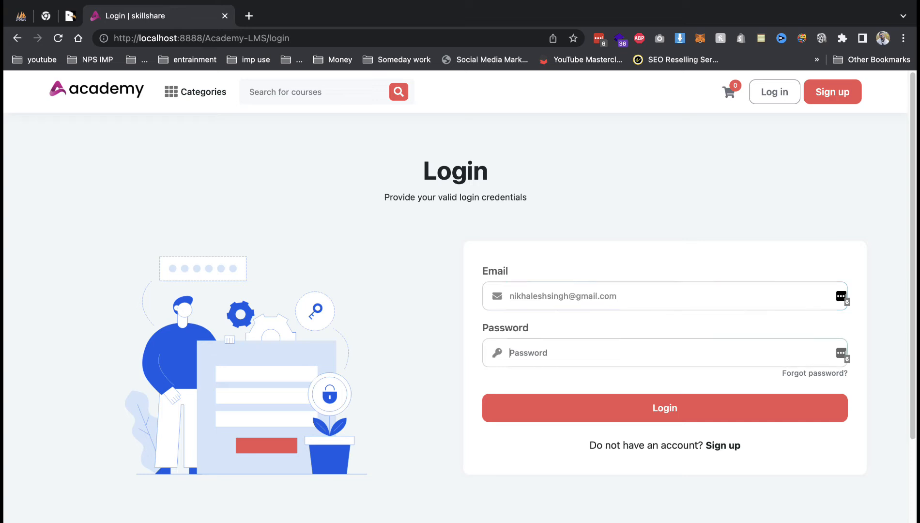
type("•••")
key("Return")
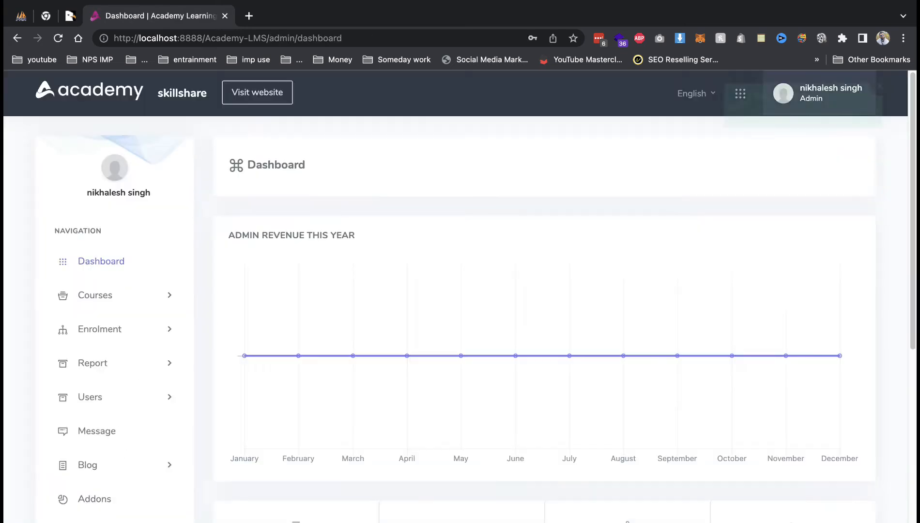
Open Manage profile and review its basic info, social links, skills and biography fields.
left_click(799, 240)
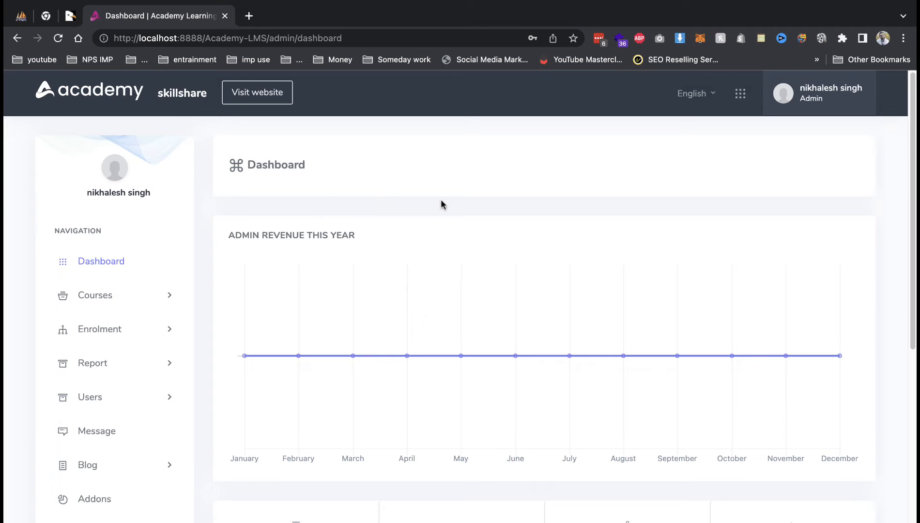
scroll(216, 381, "down", 8)
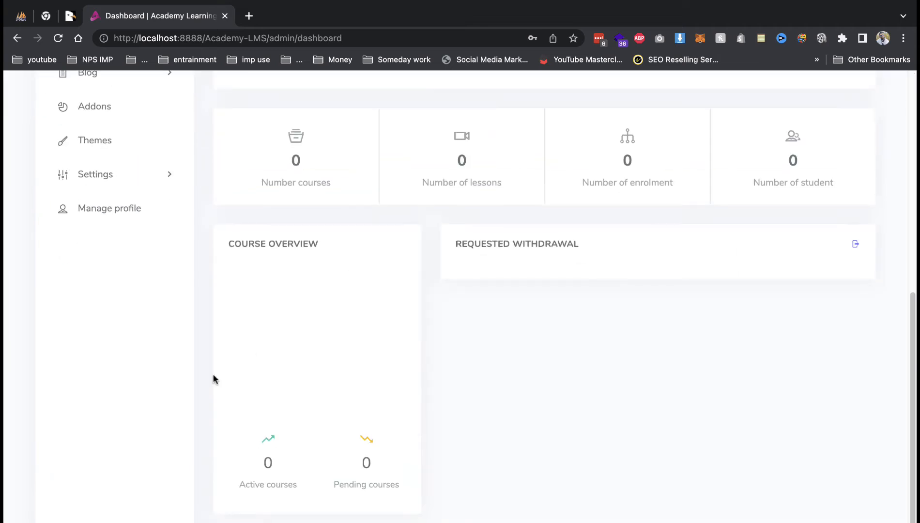
left_click(110, 209)
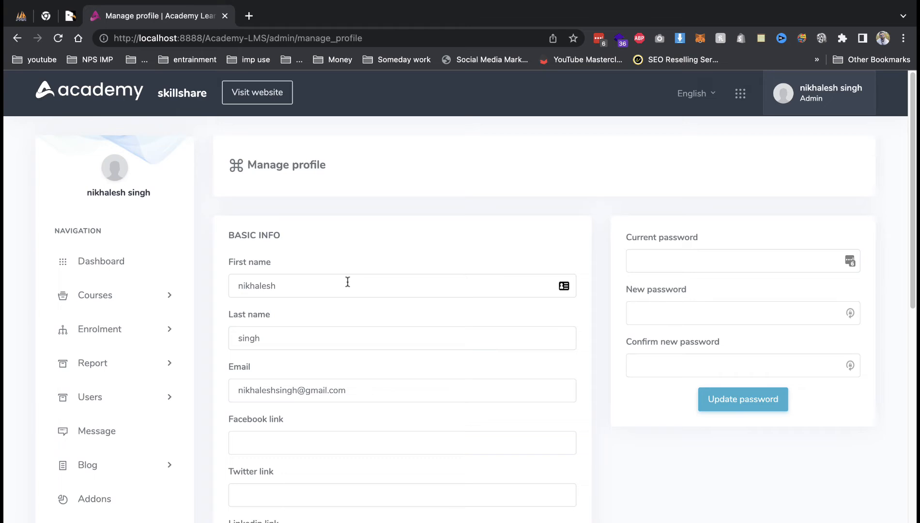
scroll(348, 282, "down", 5)
scroll(348, 281, "down", 5)
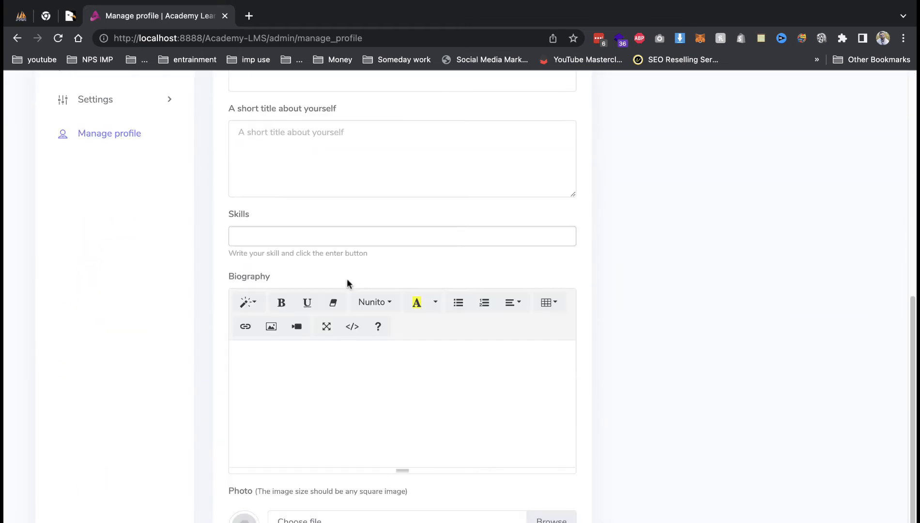
scroll(348, 283, "down", 2)
scroll(347, 281, "up", 5)
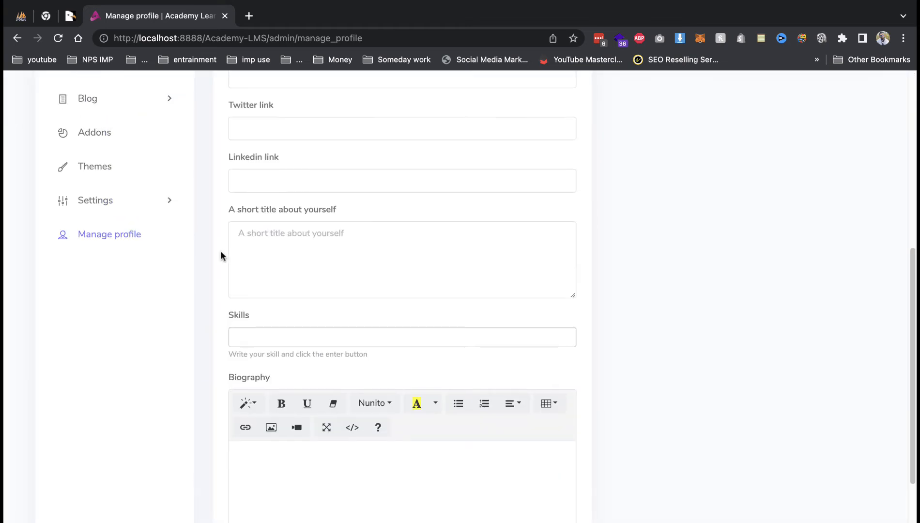
Review System settings (website name, keywords, API keys, footer), then go to Website settings.
left_click(119, 208)
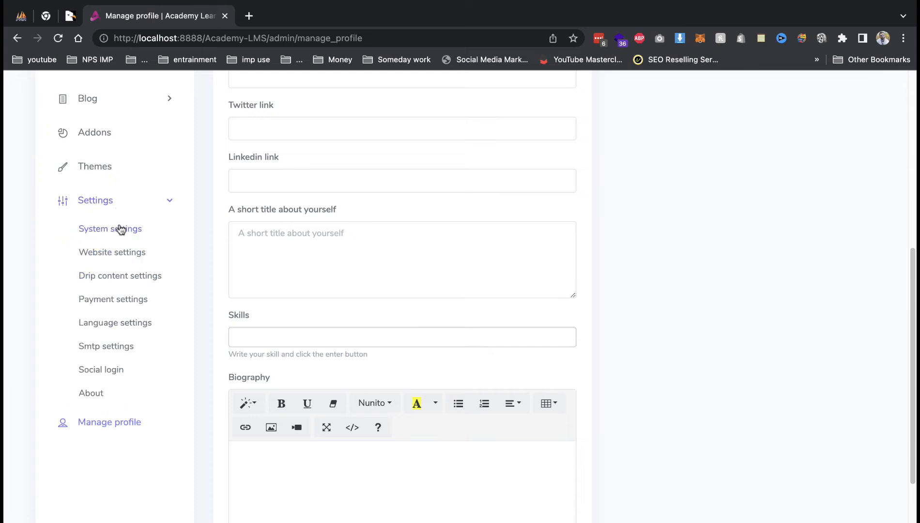
left_click(122, 225)
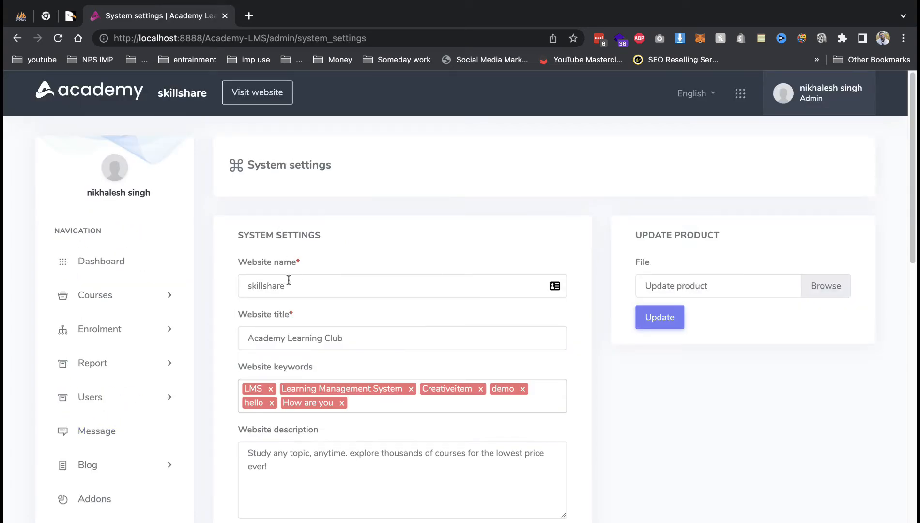
scroll(288, 279, "down", 5)
scroll(366, 290, "down", 2)
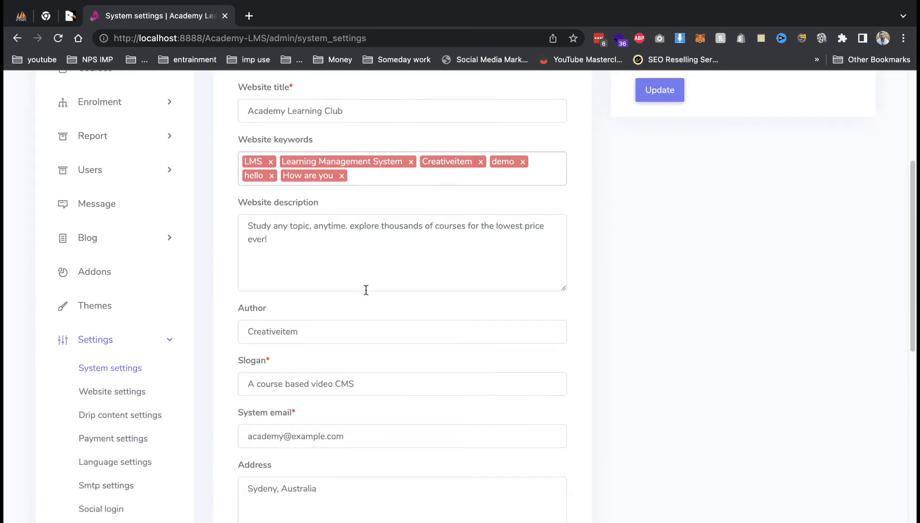
scroll(366, 289, "down", 3)
scroll(328, 311, "down", 7)
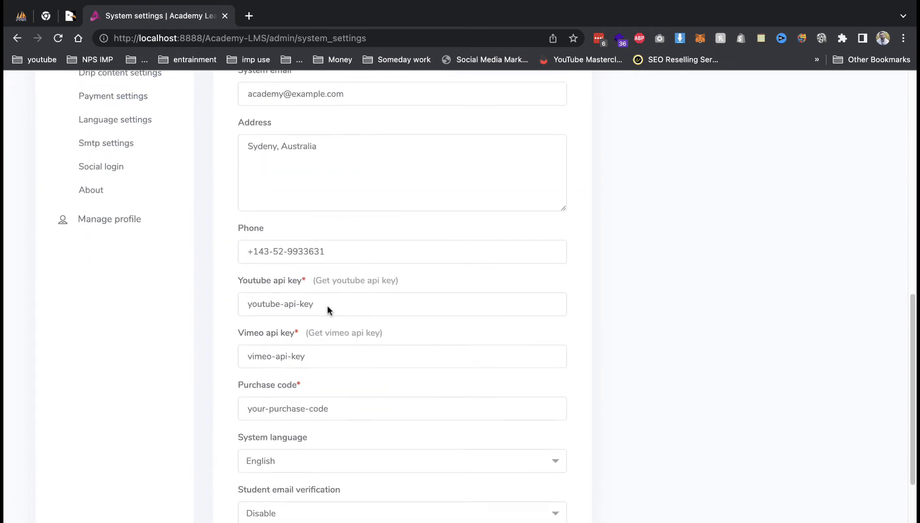
scroll(328, 311, "down", 2)
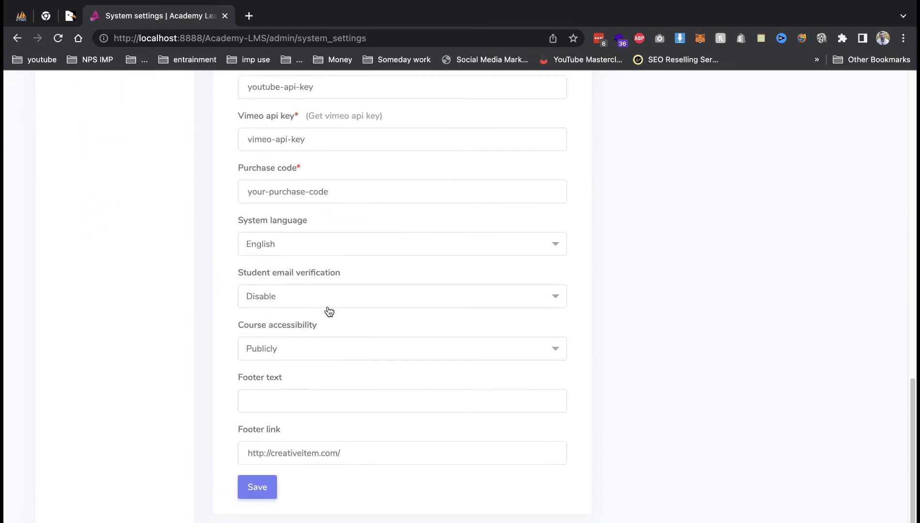
scroll(222, 325, "up", 20)
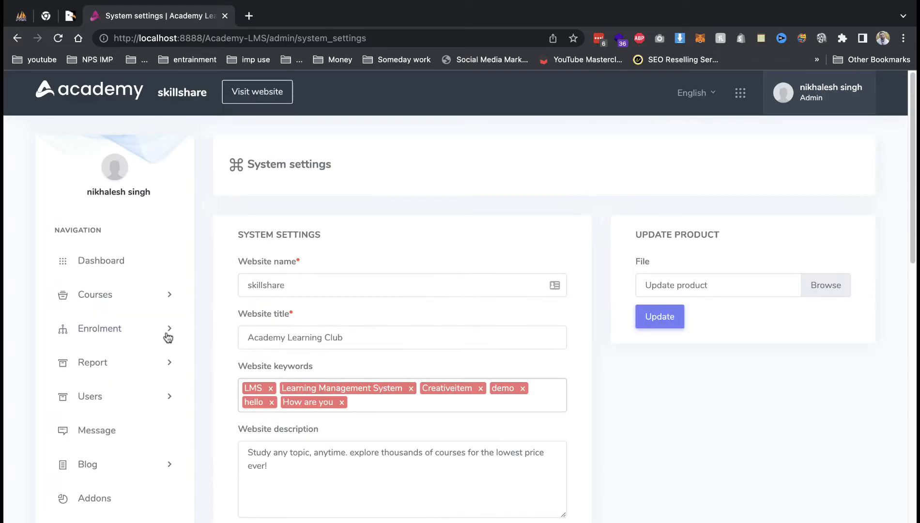
scroll(169, 336, "down", 5)
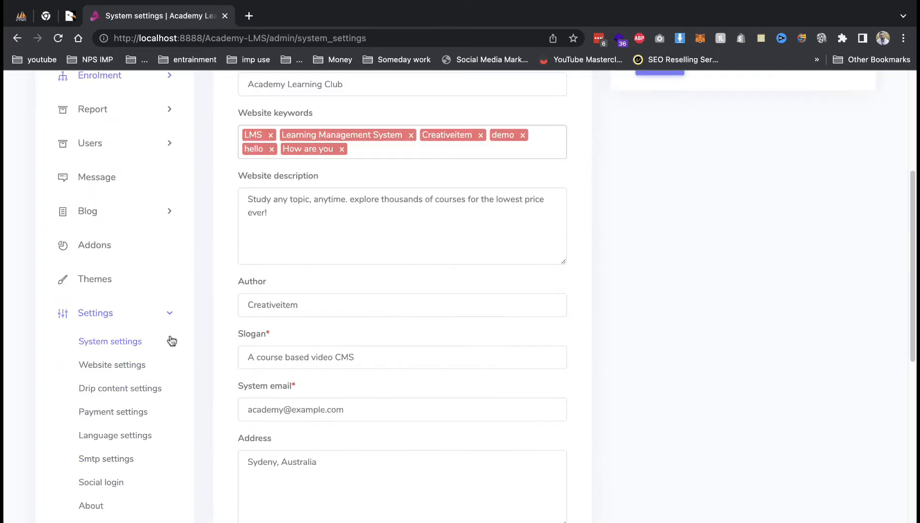
left_click(128, 375)
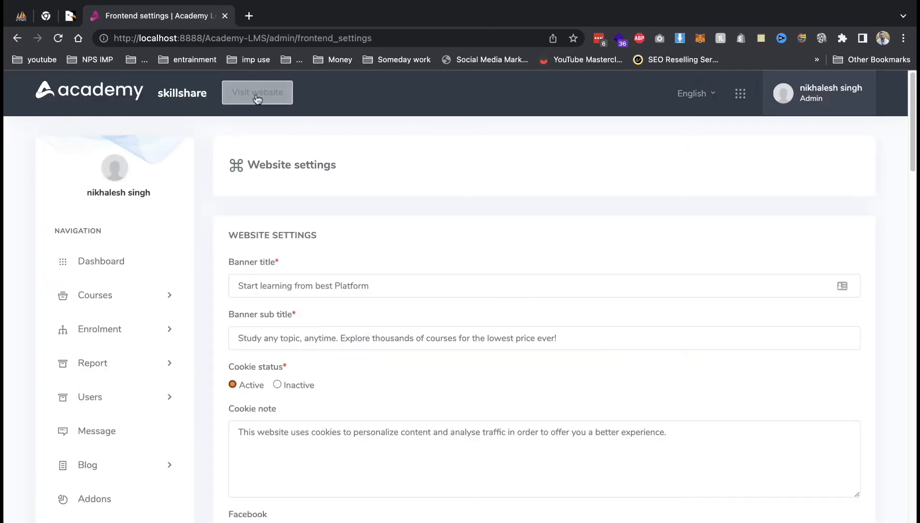
Open the public website in a new tab to check the current banner heading.
right_click(273, 81)
left_click(310, 88)
key("ctrl+Tab")
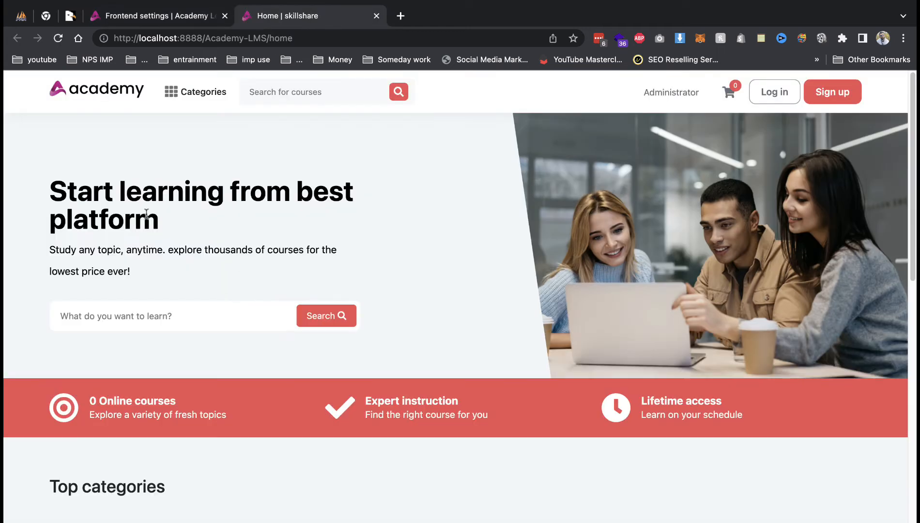
left_click_drag(75, 191, 293, 218)
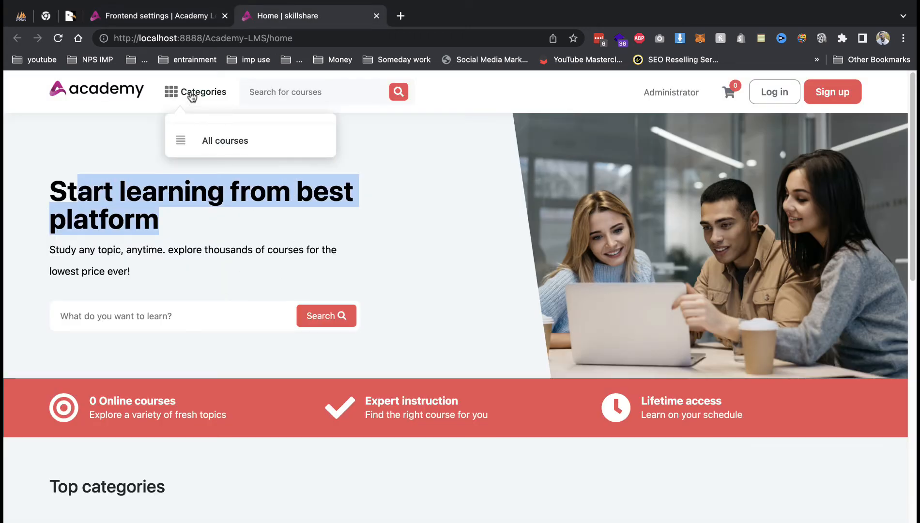
left_click(182, 20)
Replace 'Platform' with 'guru' in the Banner title field.
double_click(342, 285)
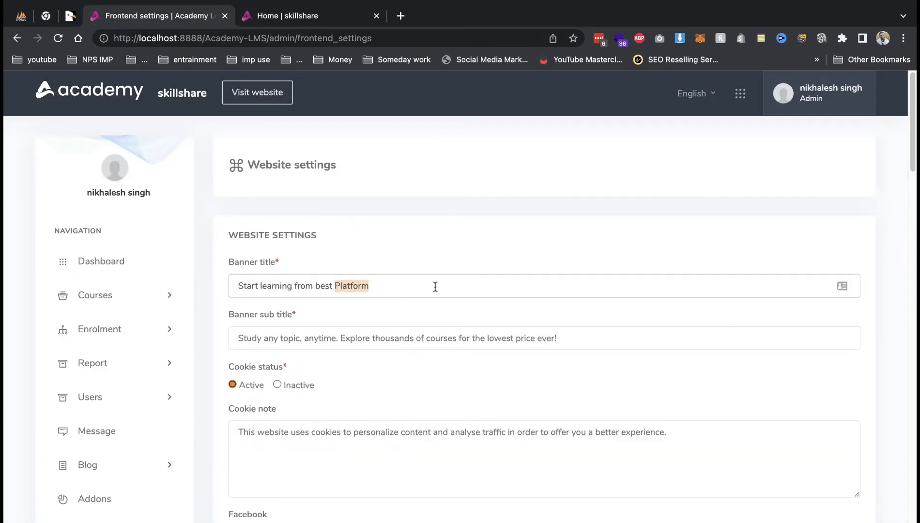
type("guru")
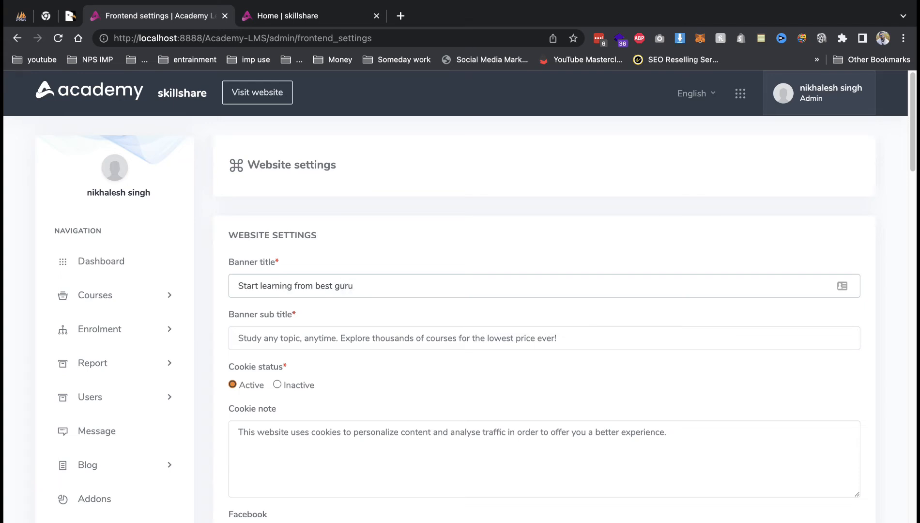
scroll(387, 357, "down", 15)
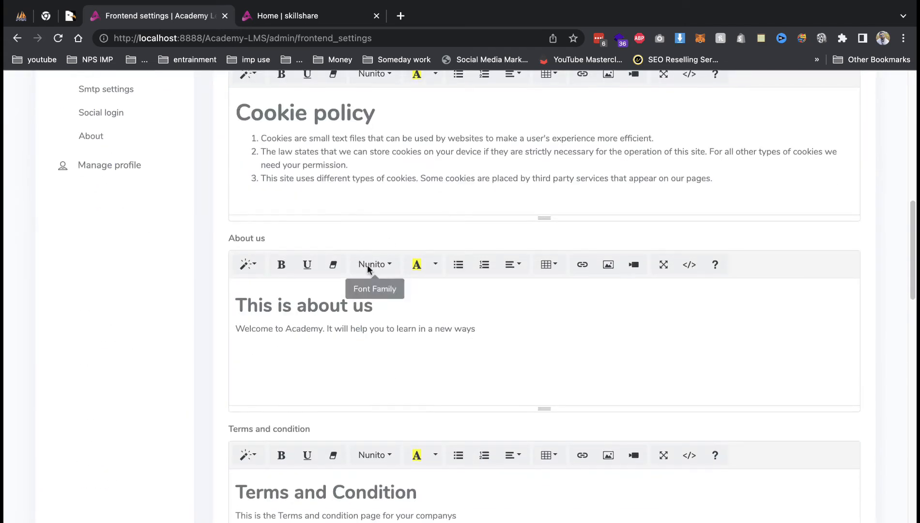
scroll(368, 269, "down", 10)
left_click(318, 17)
scroll(698, 393, "down", 20)
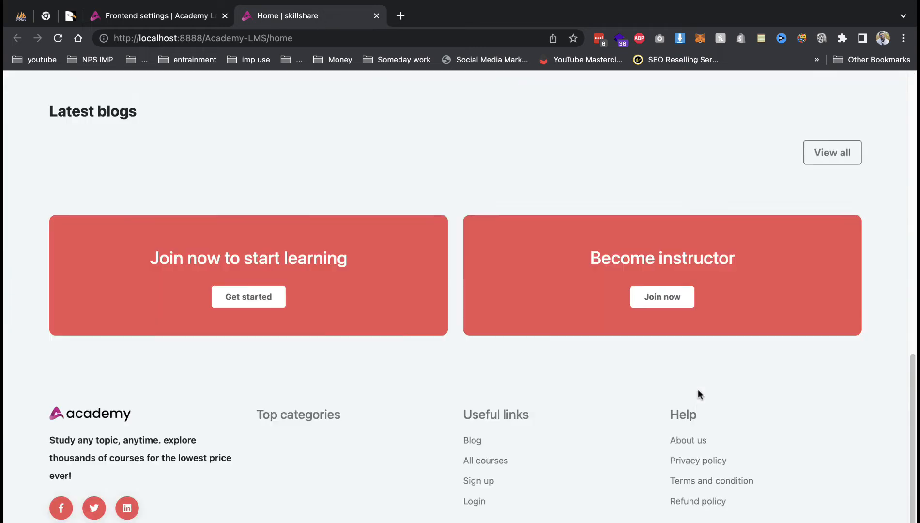
left_click(122, 15)
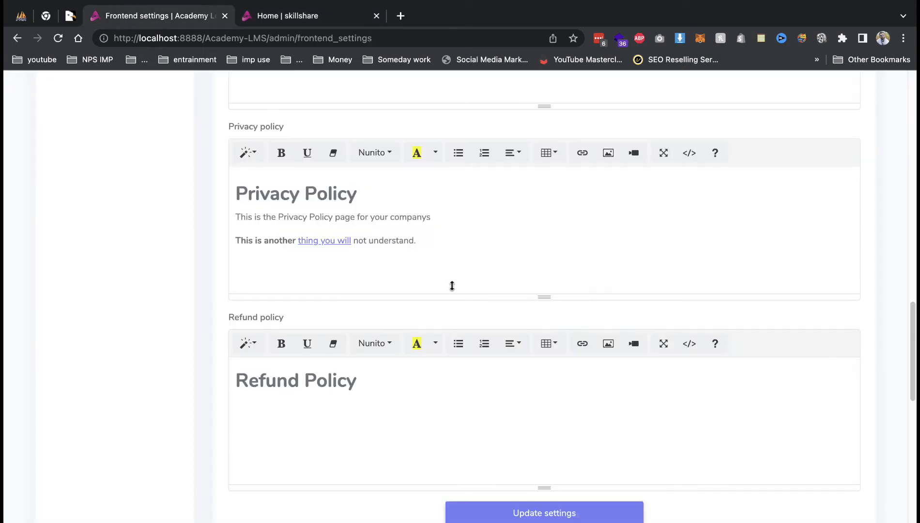
Save the website settings and reload the homepage to confirm 'Start learning from best guru'.
left_click(532, 512)
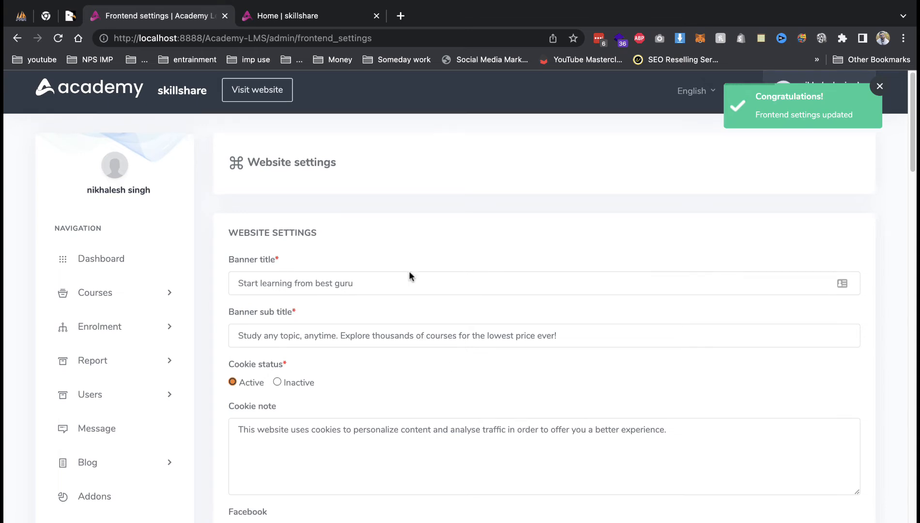
left_click(301, 22)
key("super+r")
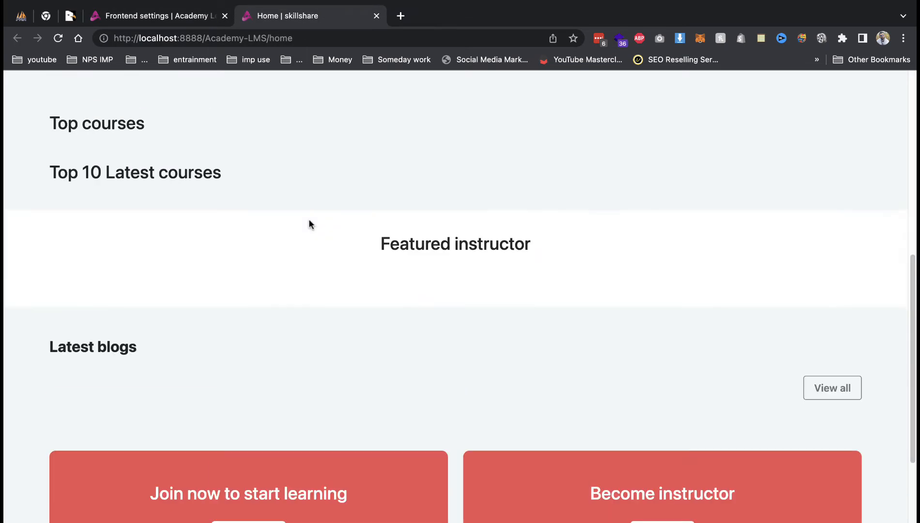
scroll(310, 221, "up", 10)
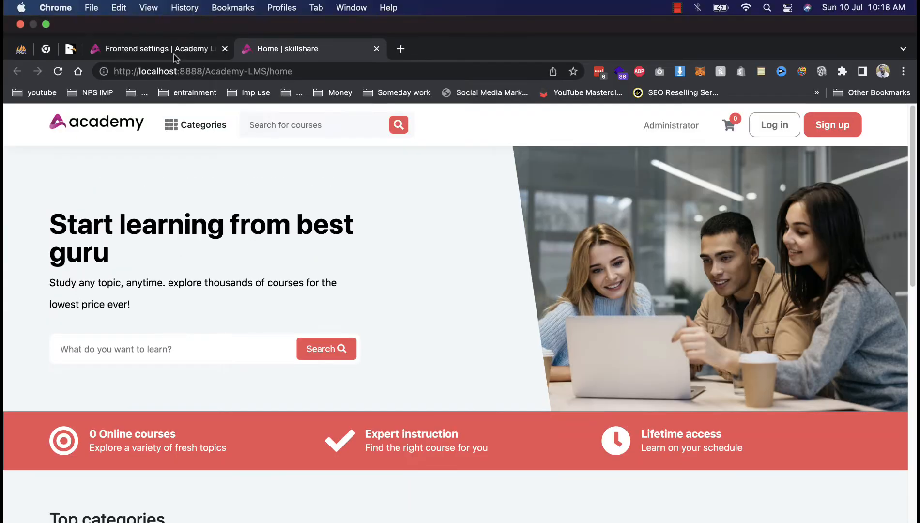
left_click(168, 16)
scroll(293, 432, "down", 5)
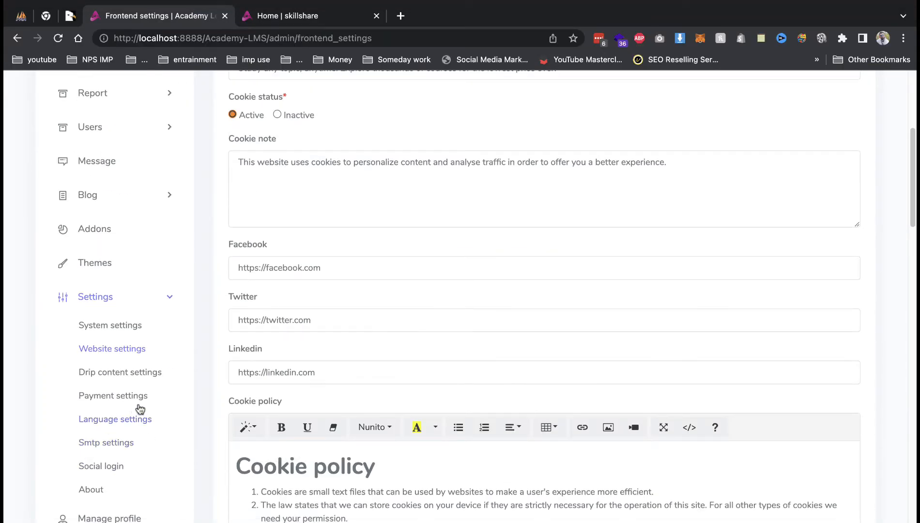
Look over the Drip content settings page, then move on to Payment settings.
left_click(151, 371)
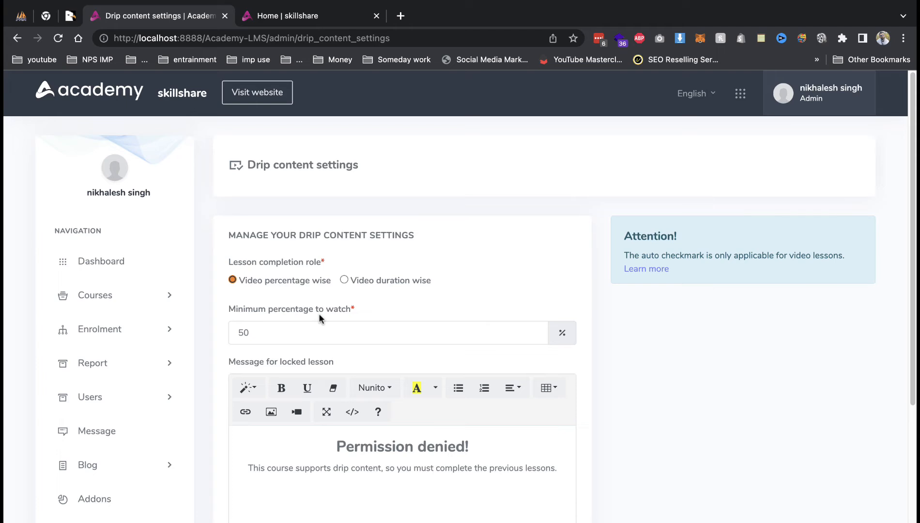
scroll(319, 314, "down", 5)
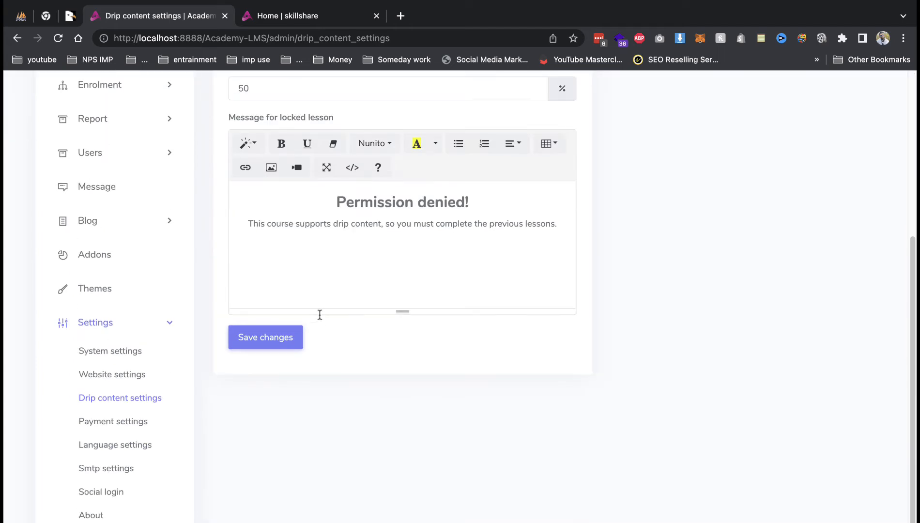
left_click(158, 397)
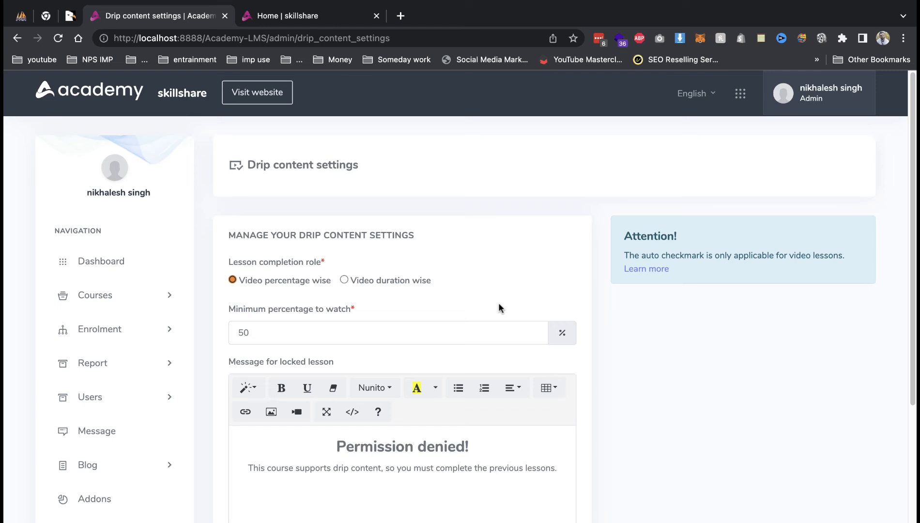
scroll(499, 305, "down", 5)
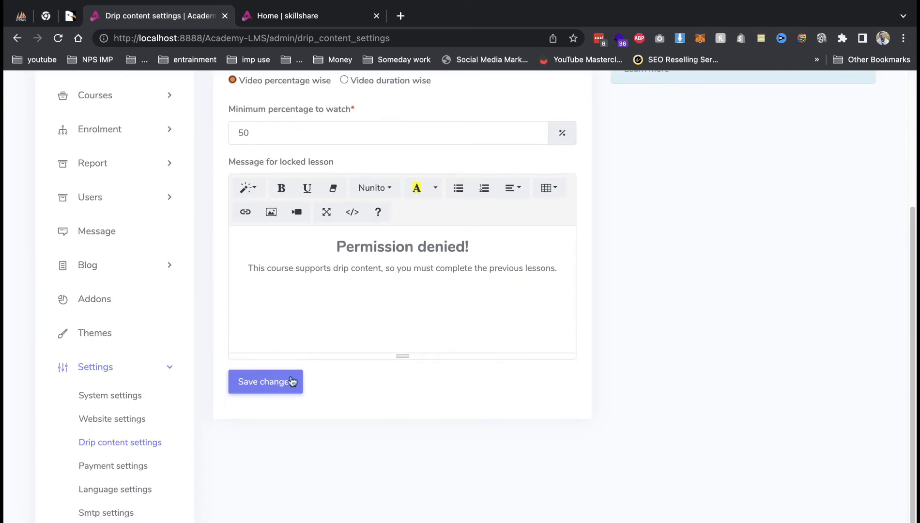
left_click(140, 470)
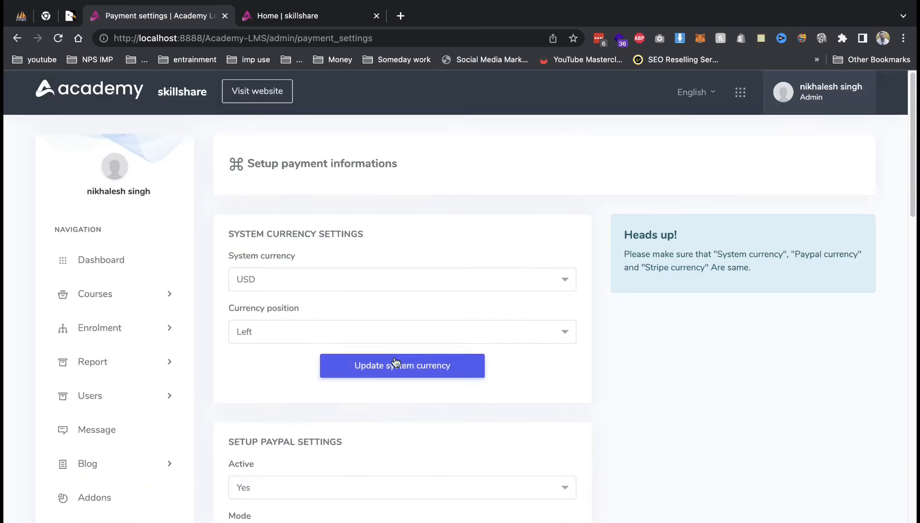
Leave the PayPal currency at USD and scroll past Stripe to Setup Razorpay settings.
scroll(396, 363, "down", 2)
left_click(351, 183)
scroll(383, 310, "down", 3)
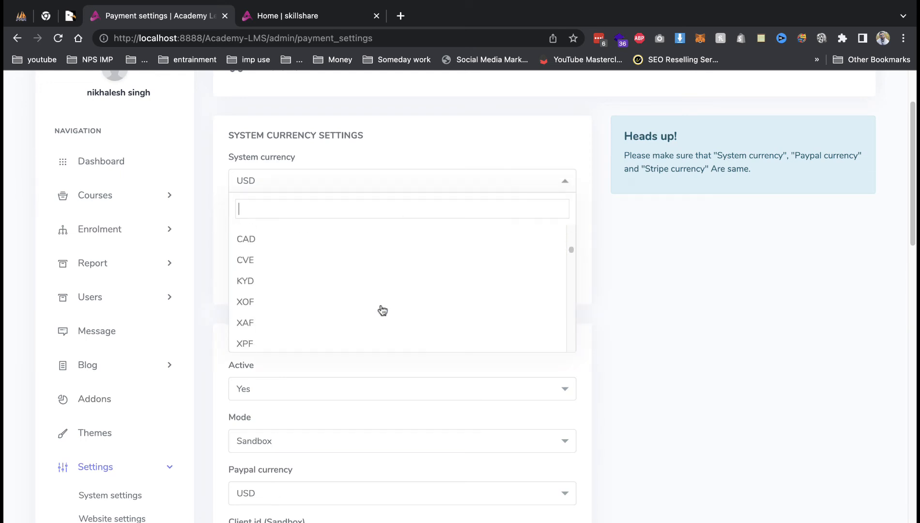
scroll(383, 310, "down", 10)
left_click(715, 372)
scroll(569, 368, "down", 3)
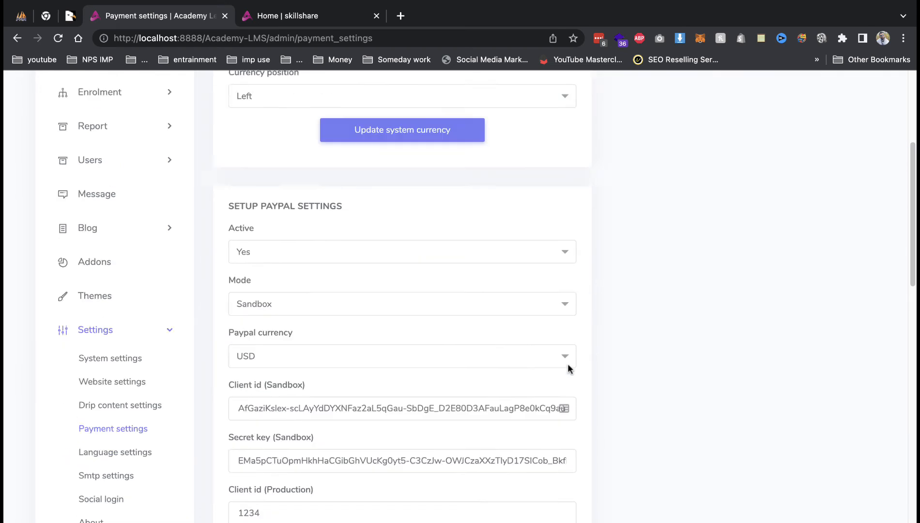
scroll(569, 368, "down", 8)
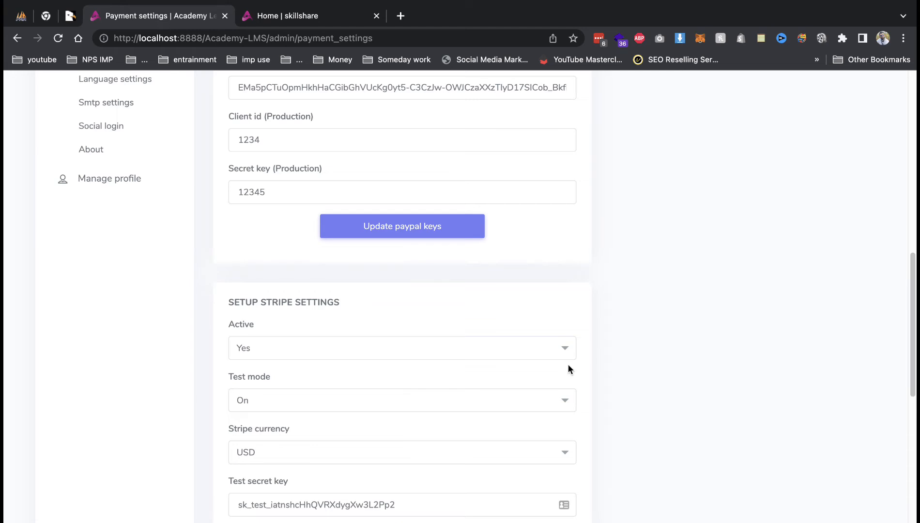
scroll(569, 365, "down", 12)
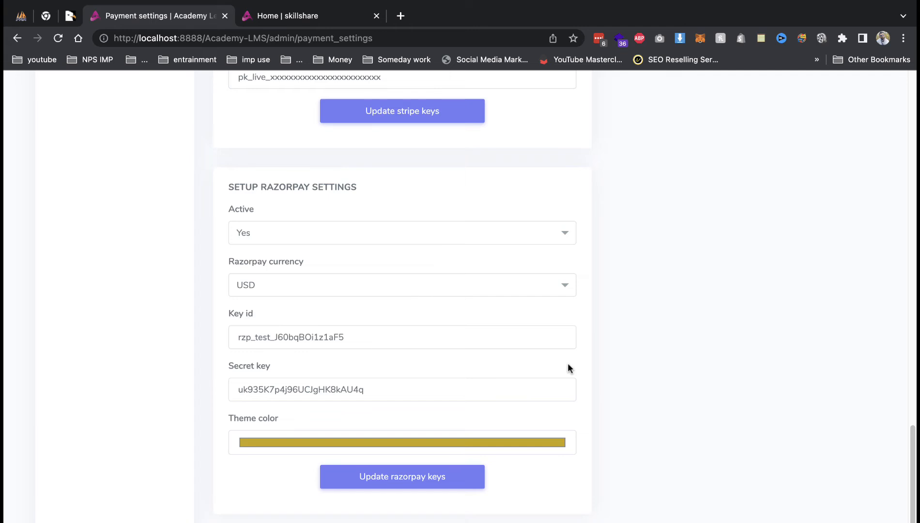
Load razorpay.com in a new tab and log in to the Razorpay dashboard.
mouse_move(385, 2)
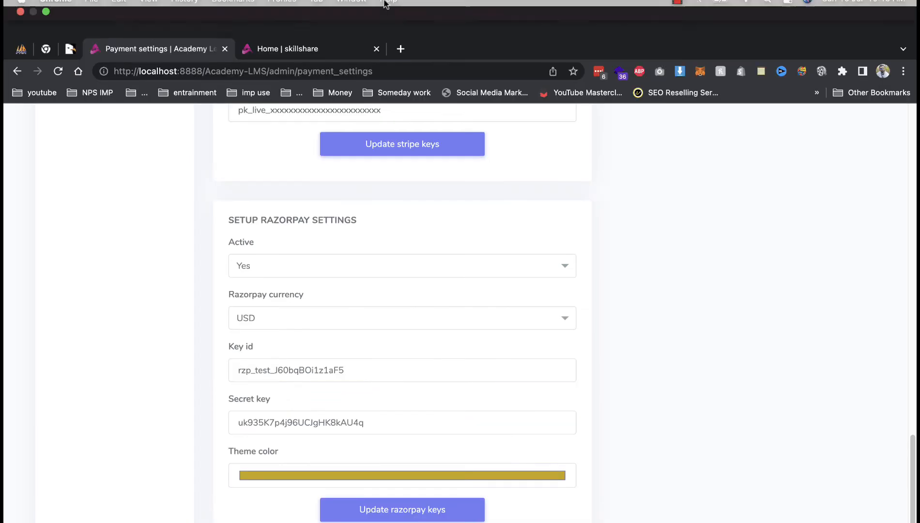
left_click(401, 49)
type("razorpay.com")
key("Return")
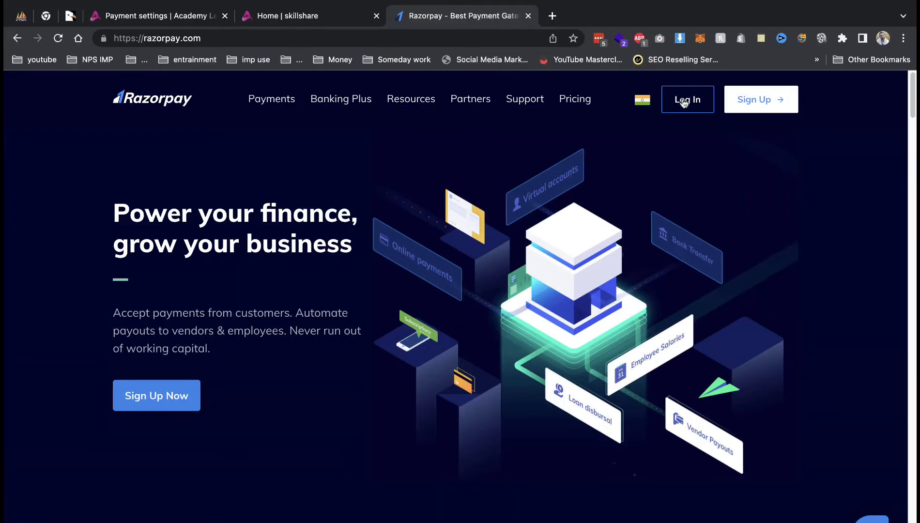
left_click(685, 98)
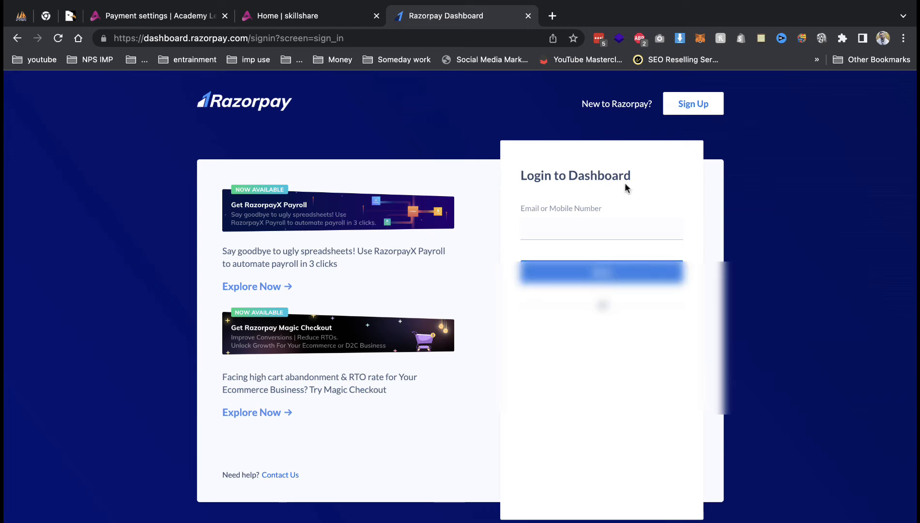
left_click(630, 228)
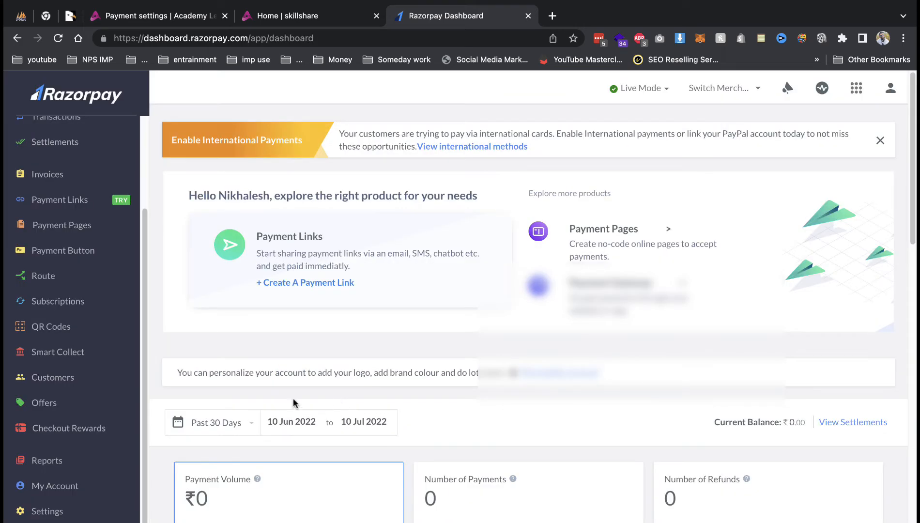
View the API Keys under Razorpay Settings, then close that tab and return to Payment settings.
scroll(293, 403, "down", 5)
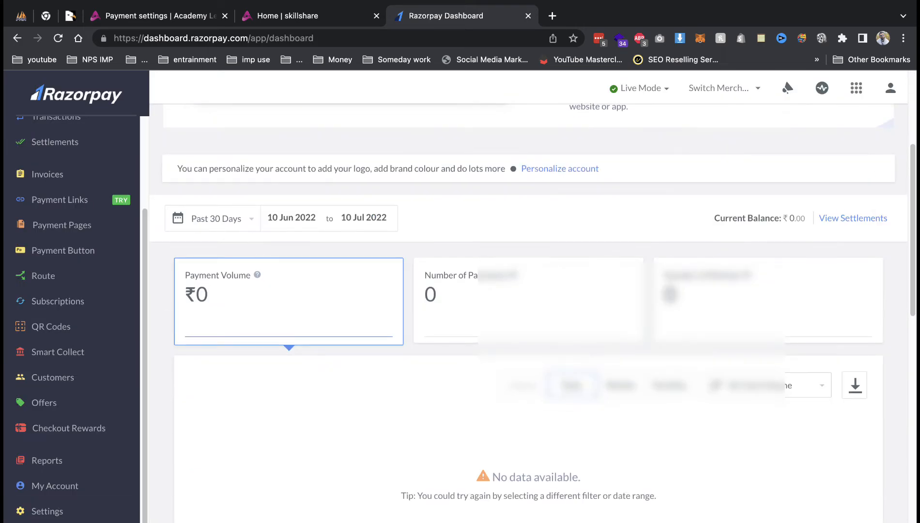
left_click(58, 512)
scroll(361, 141, "up", 5)
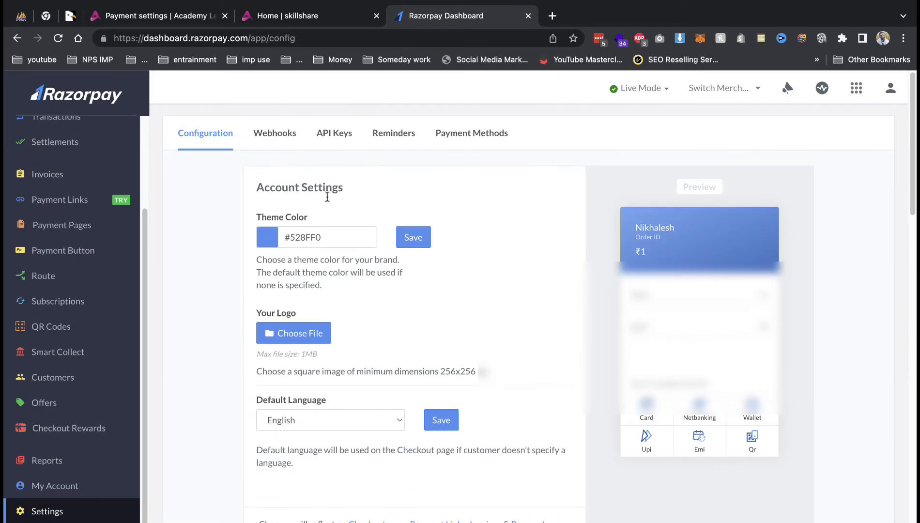
left_click(334, 133)
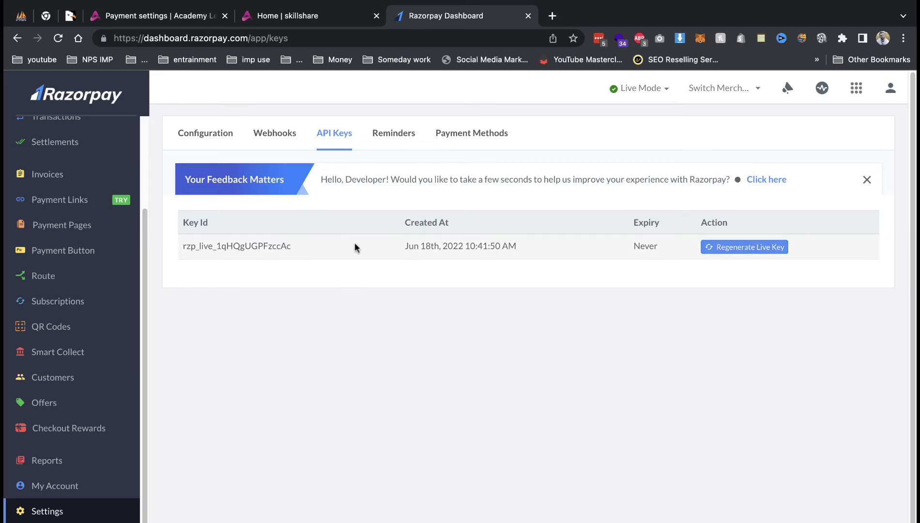
left_click(319, 16)
left_click(159, 16)
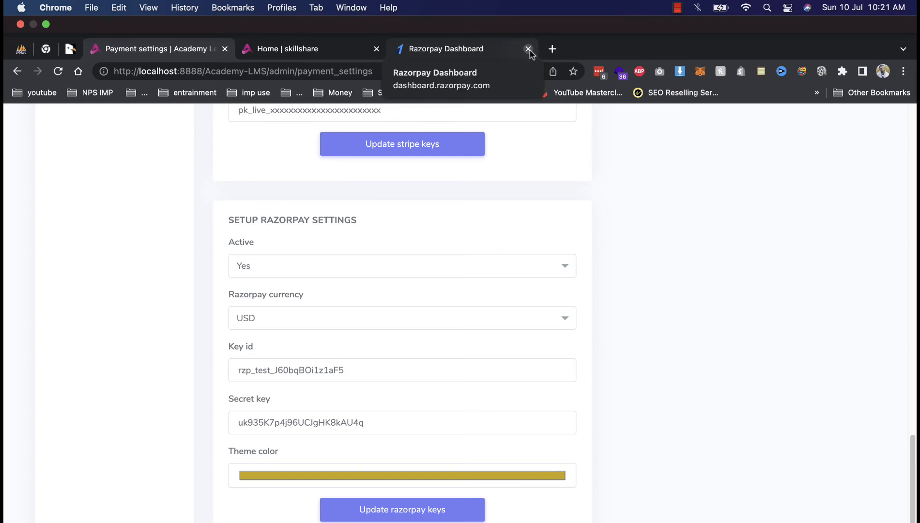
left_click(529, 49)
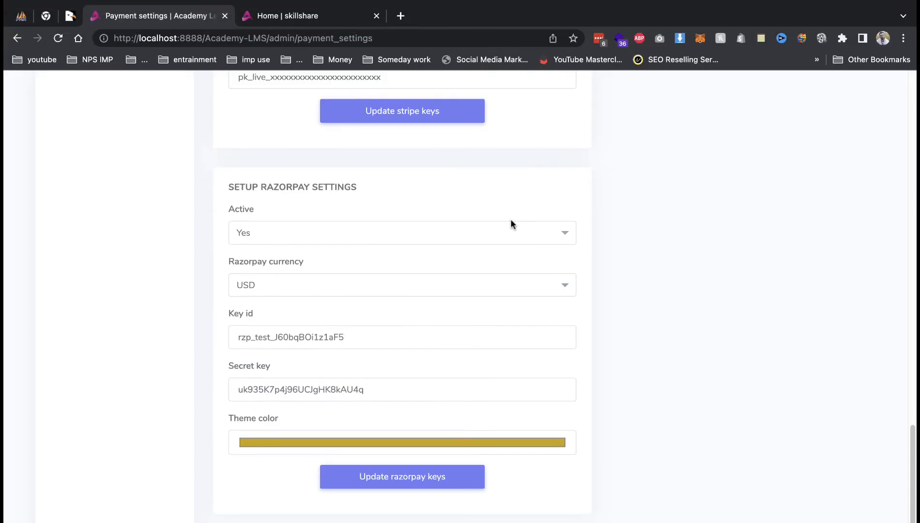
scroll(511, 219, "up", 20)
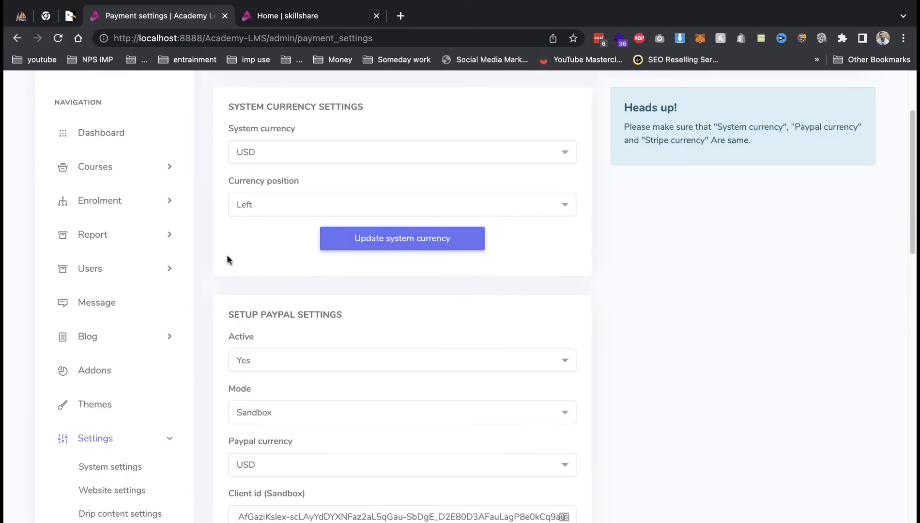
Browse the Themes and Addons pages and expand the Blog section.
left_click(121, 418)
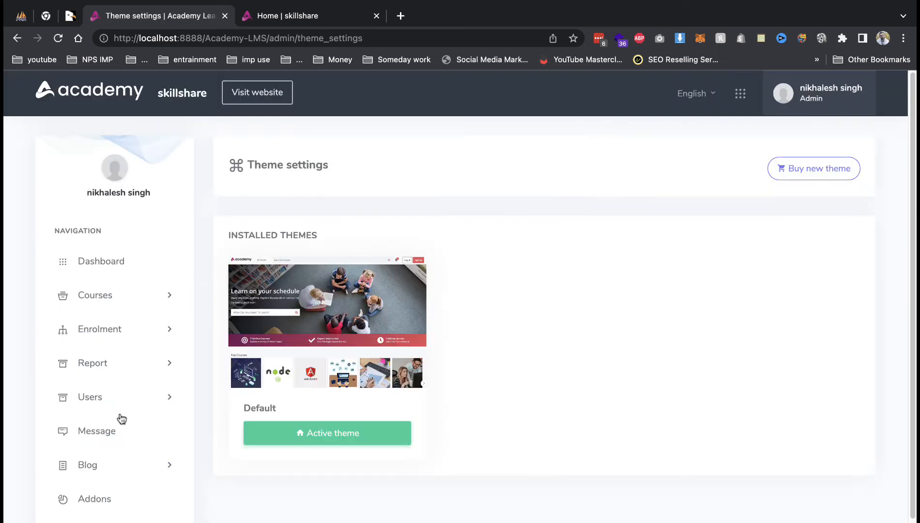
scroll(121, 419, "down", 2)
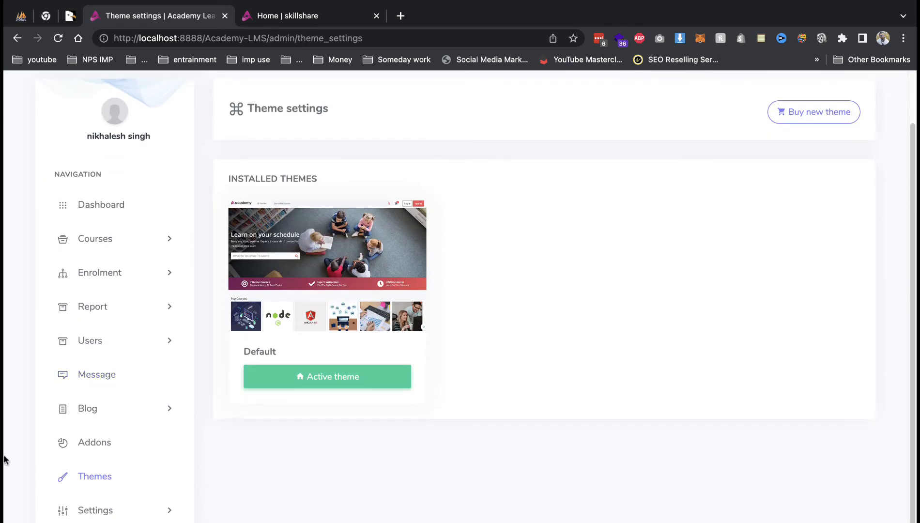
left_click(122, 446)
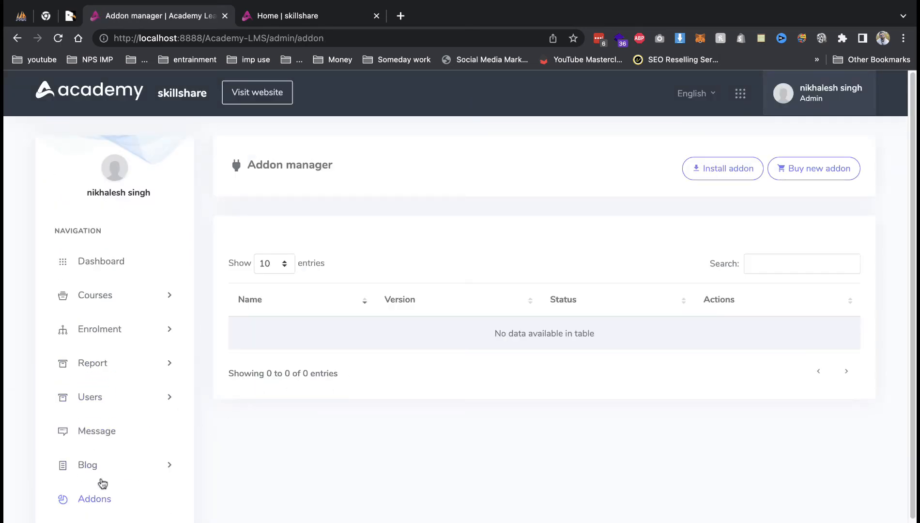
left_click(109, 466)
scroll(117, 472, "down", 2)
scroll(121, 468, "down", 2)
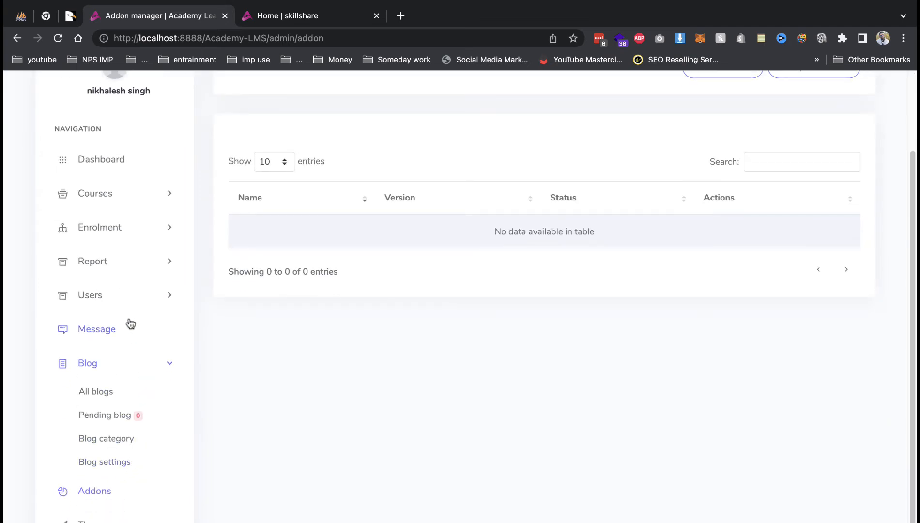
Go to Courses > Course category and start adding a new category.
left_click(116, 195)
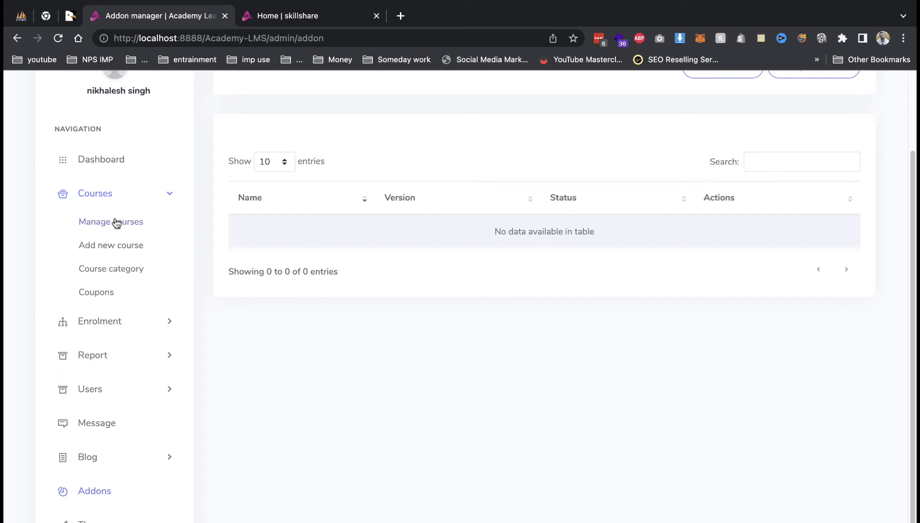
left_click(116, 222)
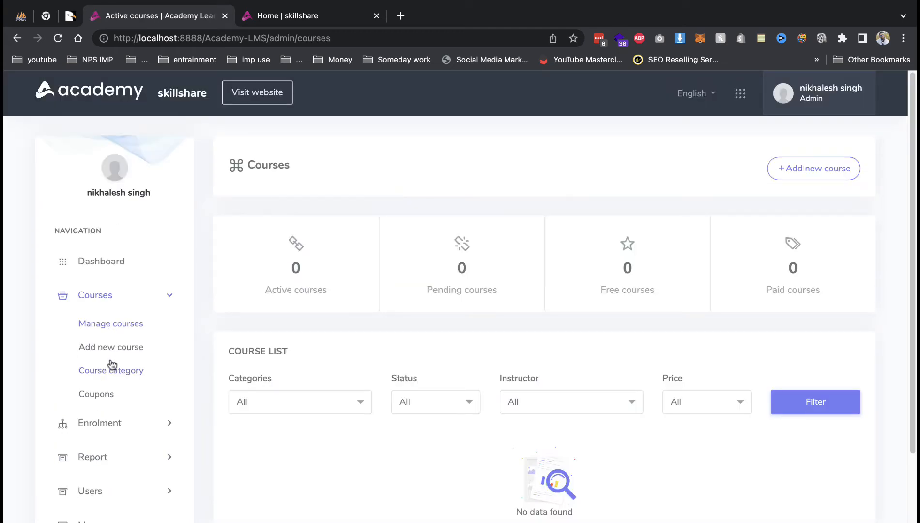
left_click(115, 371)
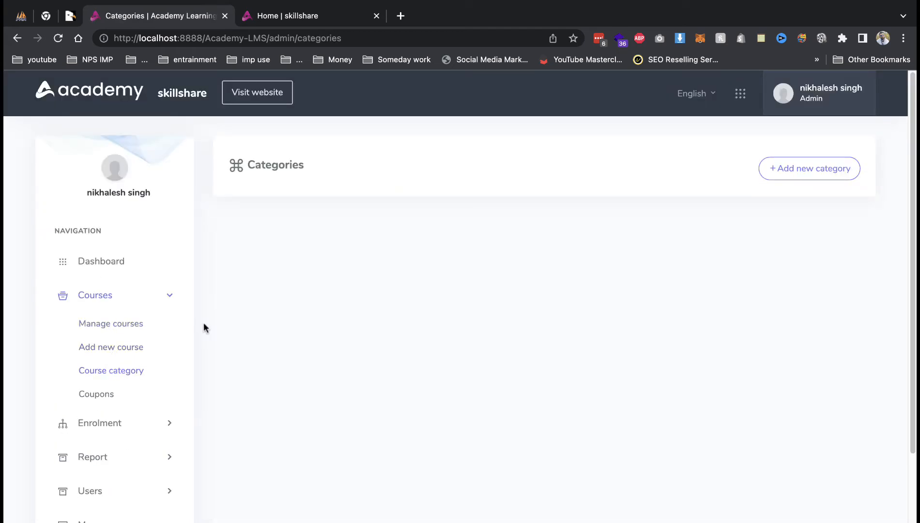
left_click(823, 170)
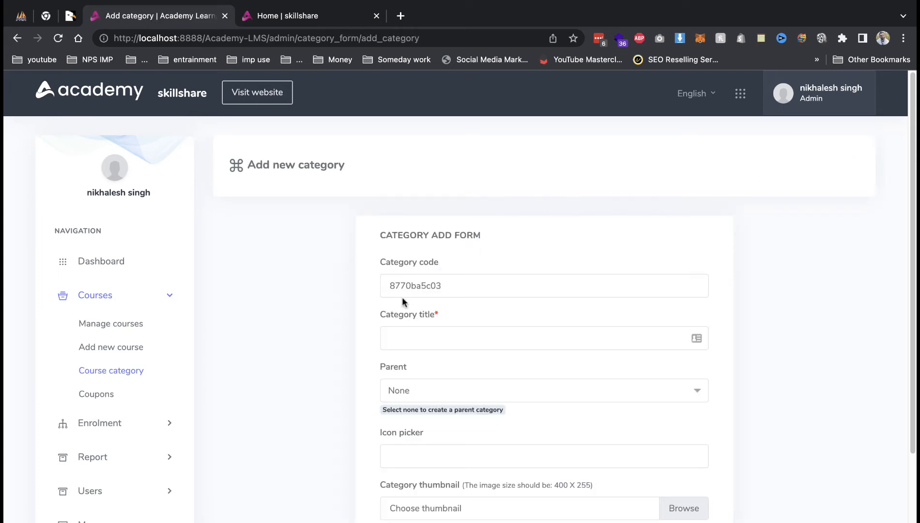
Title the new category 'IT COURSE' and submit it as a top-level category.
left_click(516, 335)
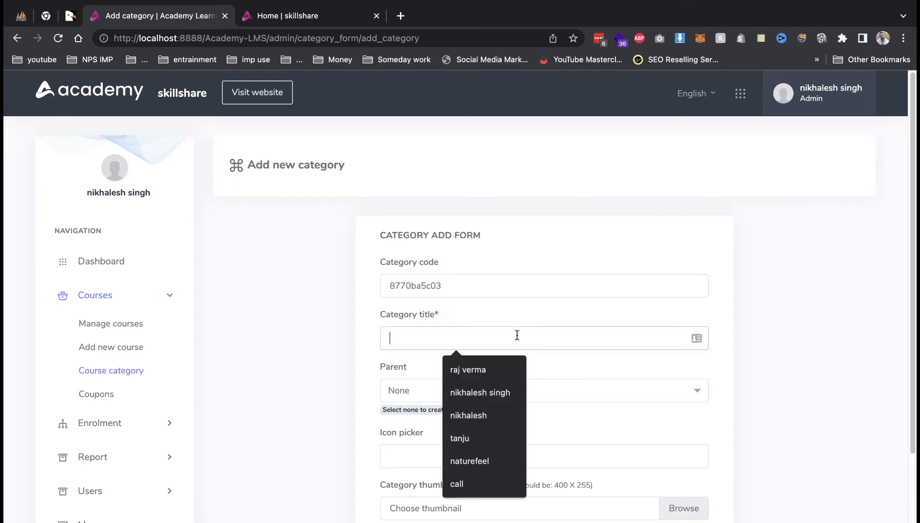
type("IT")
left_click(499, 371)
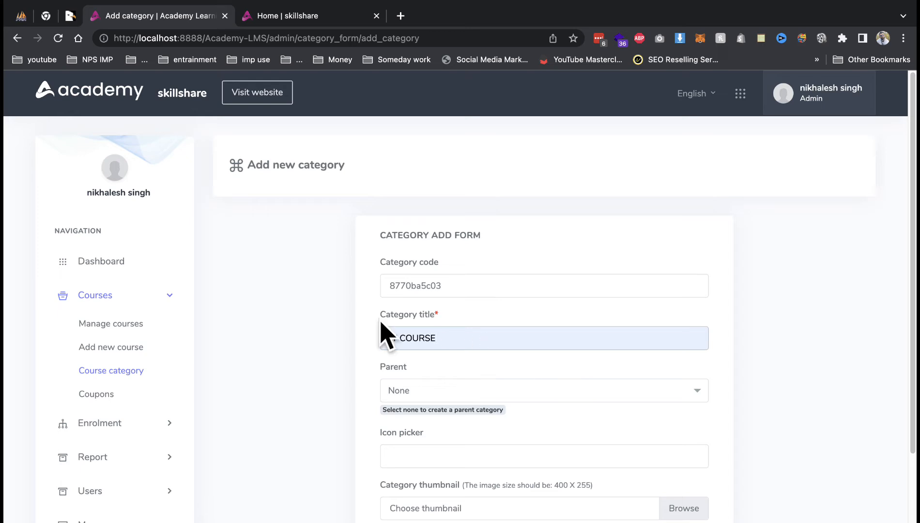
left_click(310, 17)
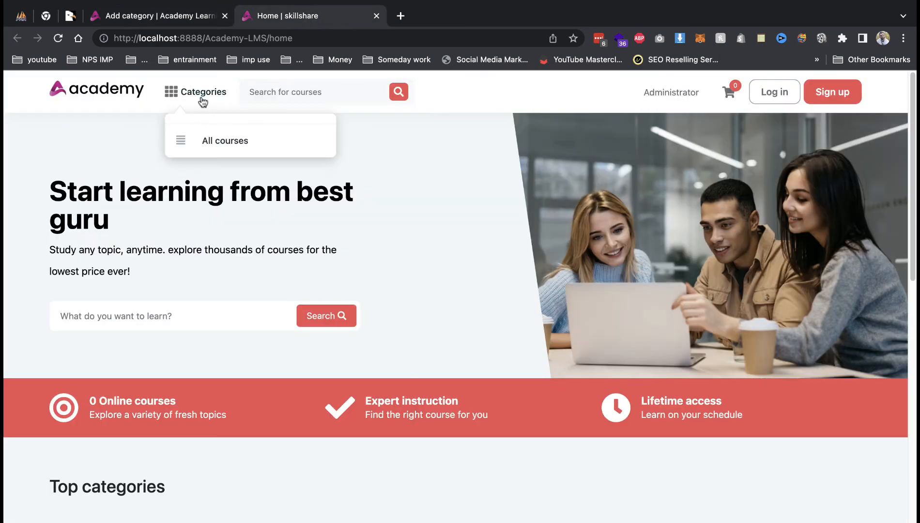
left_click(177, 19)
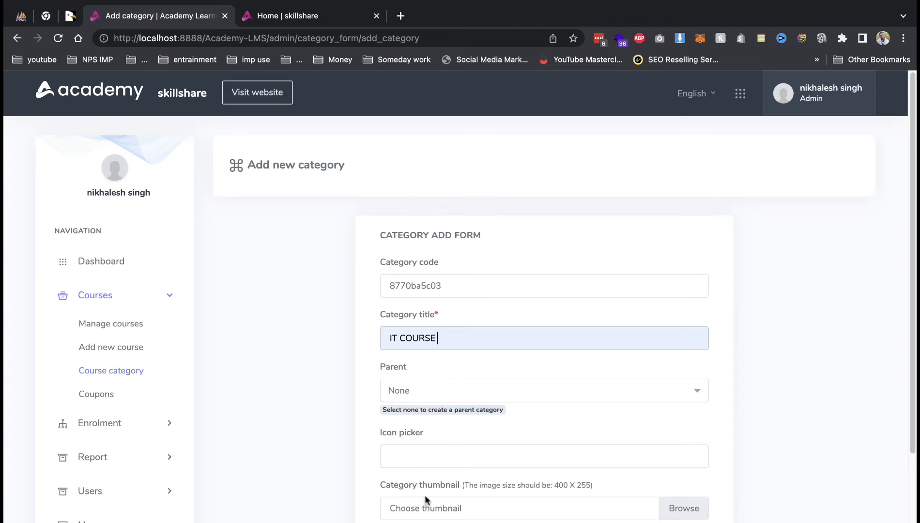
scroll(532, 499, "down", 3)
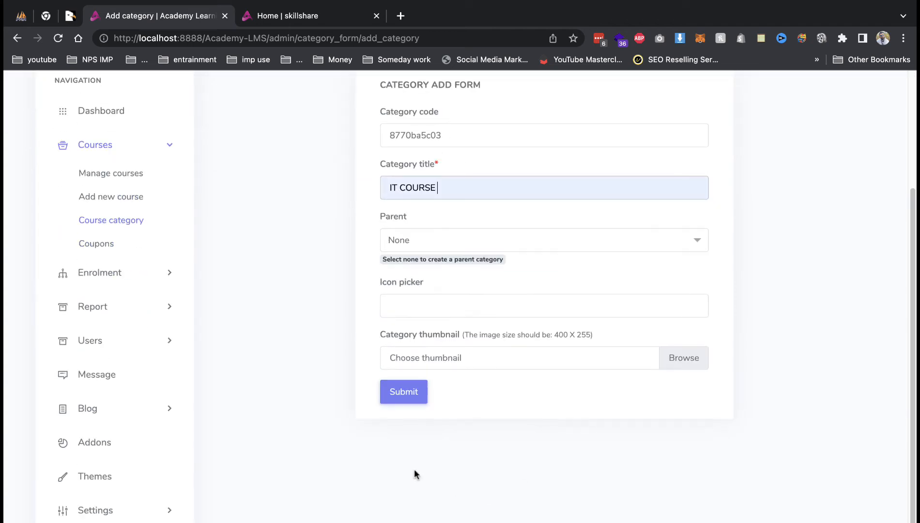
left_click(404, 395)
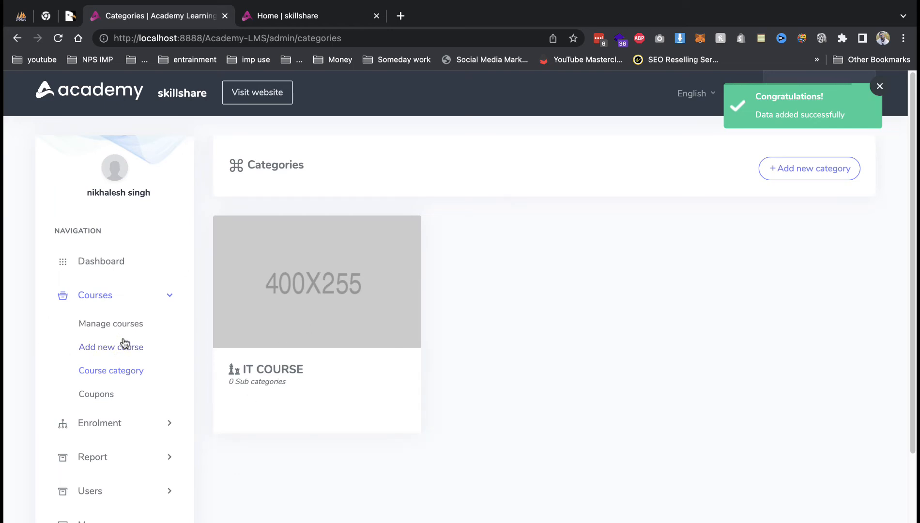
left_click_drag(125, 345, 127, 371)
Add a 'CCNA' category with IT COURSE as its parent.
left_click(127, 371)
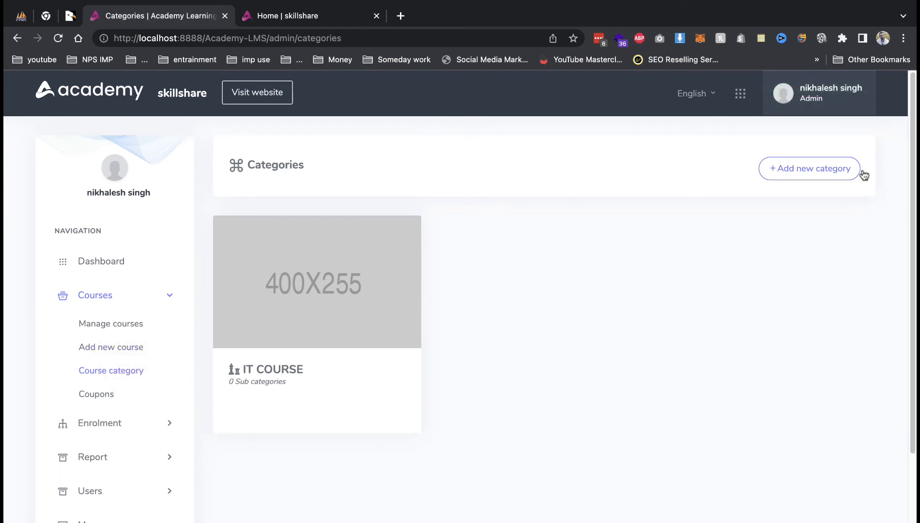
left_click(850, 171)
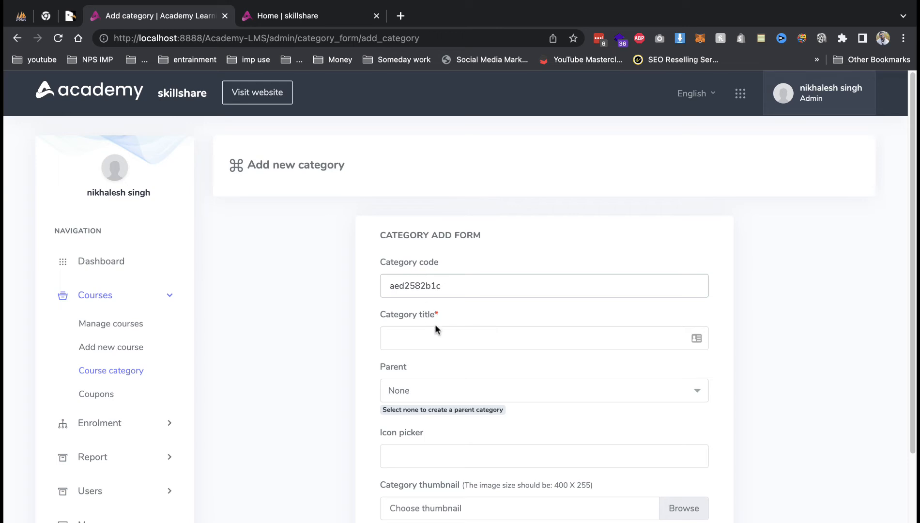
left_click(436, 329)
type("CCNA")
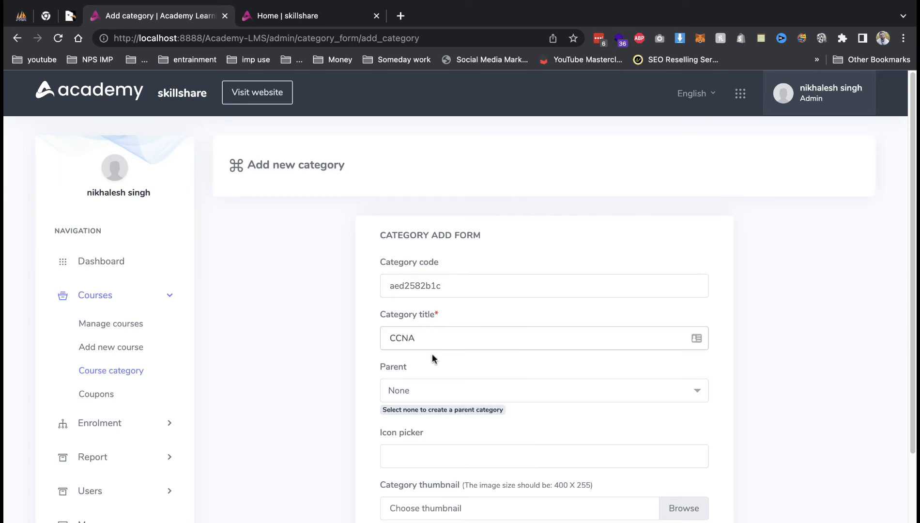
left_click(423, 398)
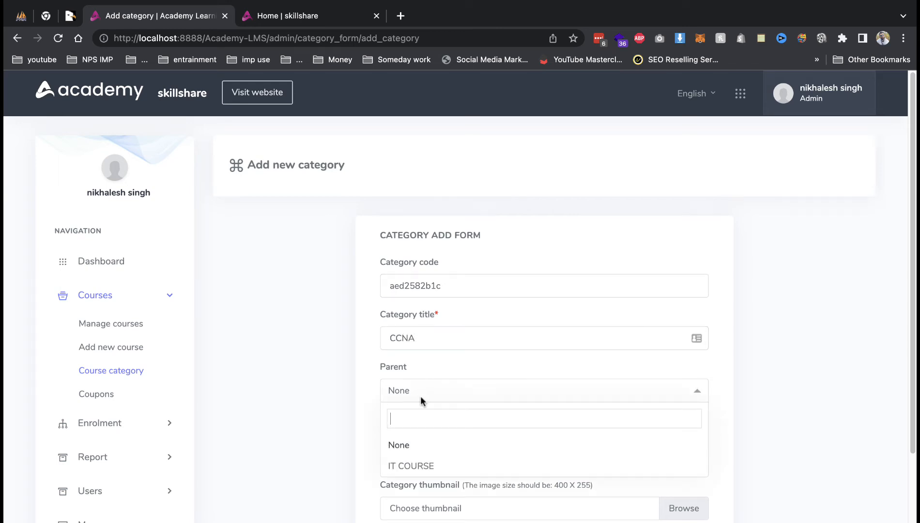
left_click(411, 462)
left_click(401, 488)
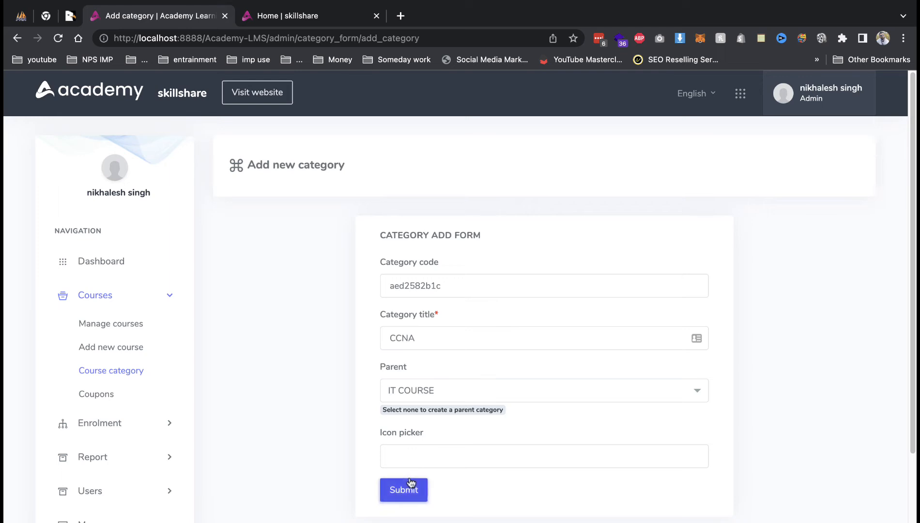
Confirm CCNA appears under IT COURSE on the public site, then open Add new course.
left_click(264, 99)
mouse_move(181, 96)
mouse_move(210, 138)
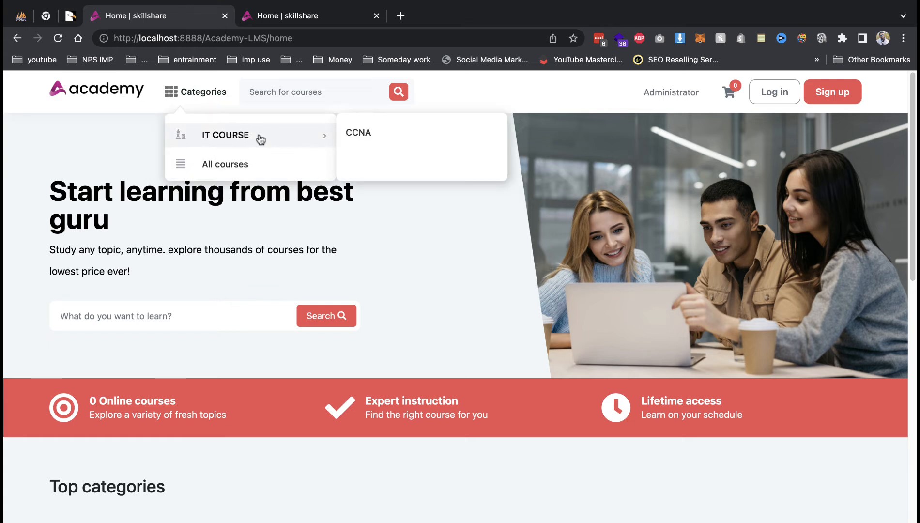
left_click(19, 39)
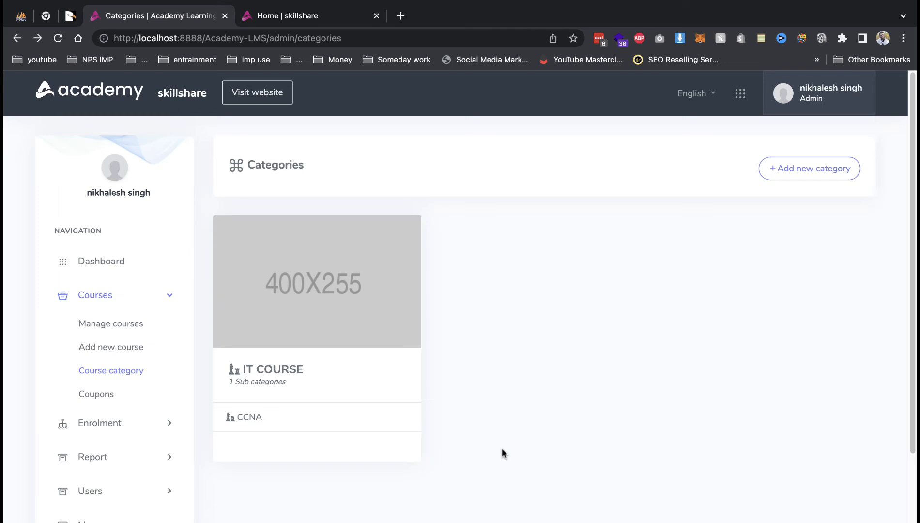
left_click(143, 357)
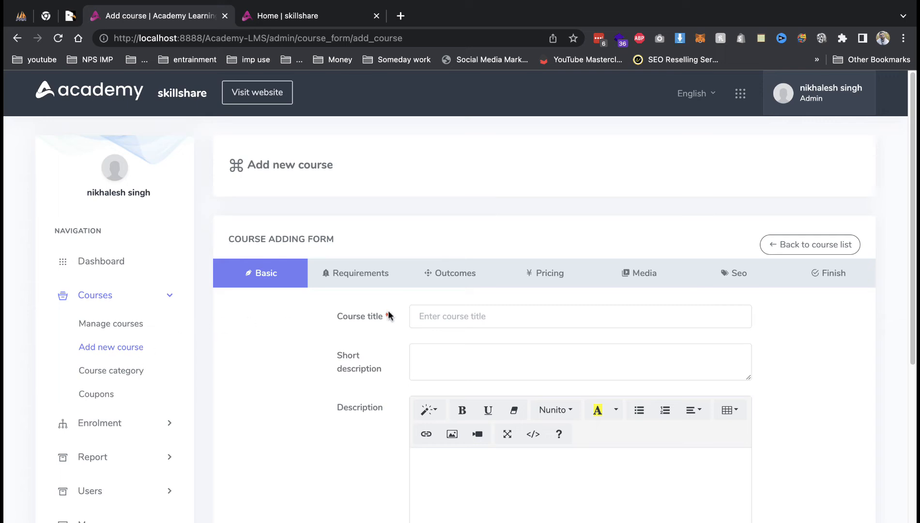
Title the course CCNA with category CCNA, level Beginner and language English.
left_click(470, 322)
type("CCNA")
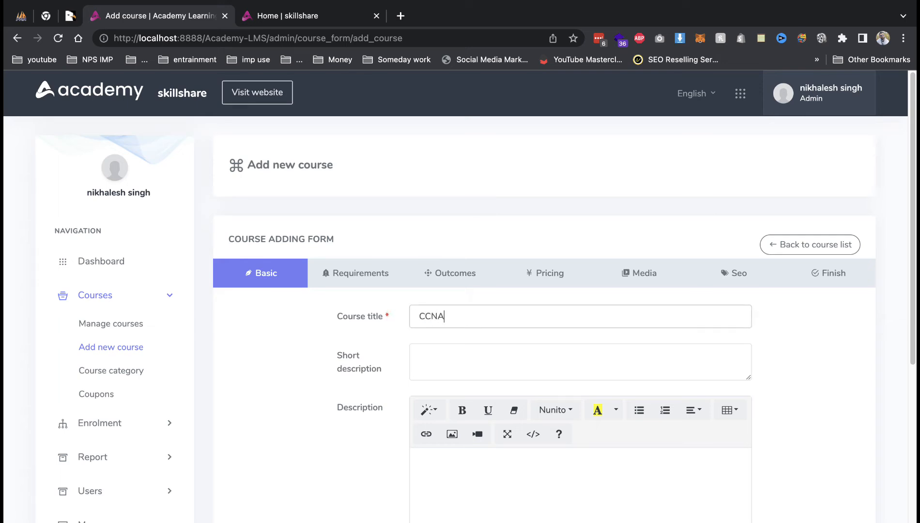
scroll(480, 438, "down", 5)
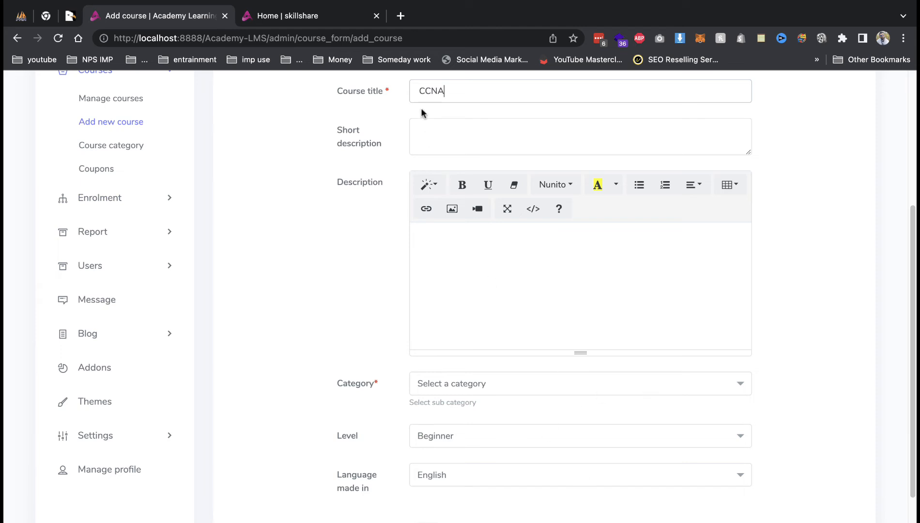
left_click(480, 392)
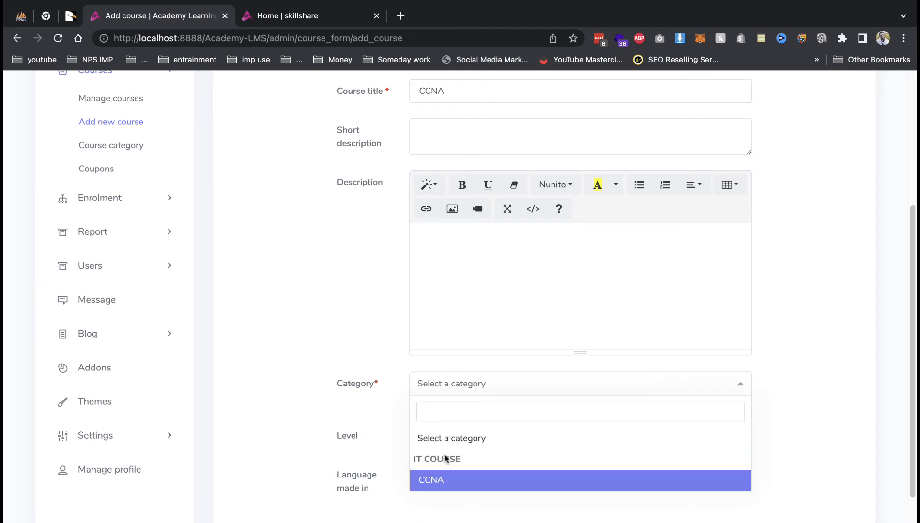
left_click(445, 480)
left_click(449, 450)
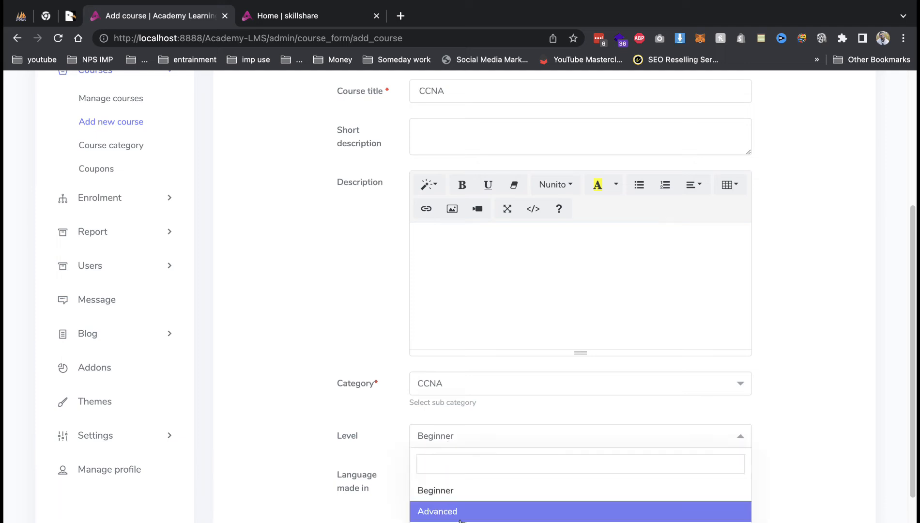
left_click(360, 486)
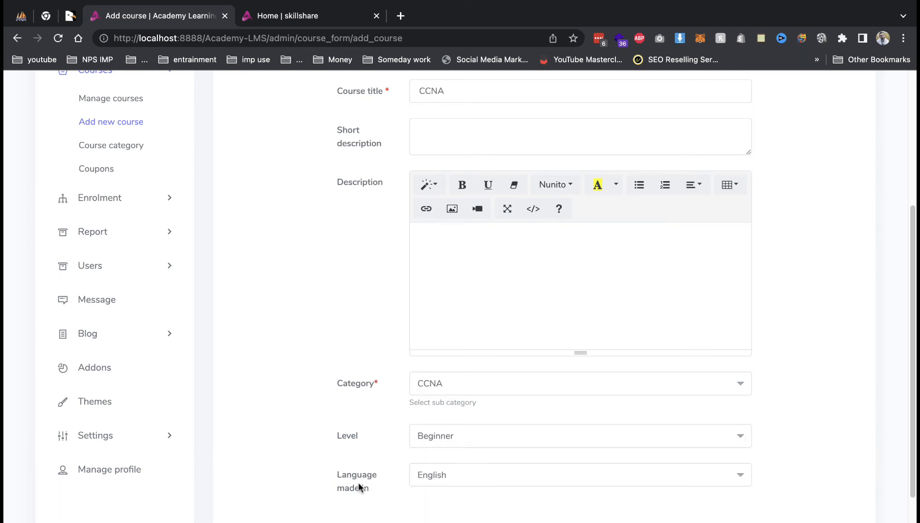
left_click(478, 484)
left_click(467, 482)
Leave drip content off, mark the course as a top course, and continue to requirements.
scroll(436, 465, "down", 5)
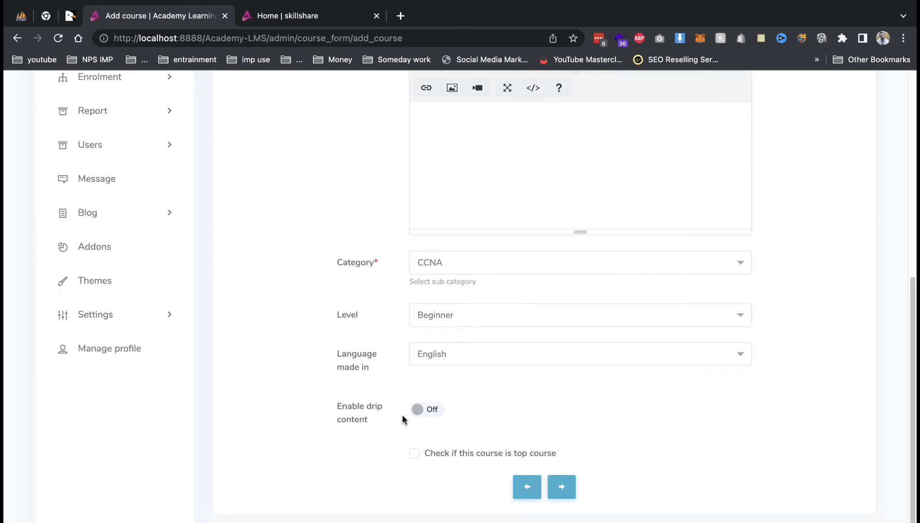
left_click(430, 421)
left_click(430, 421)
left_click(442, 453)
left_click(295, 16)
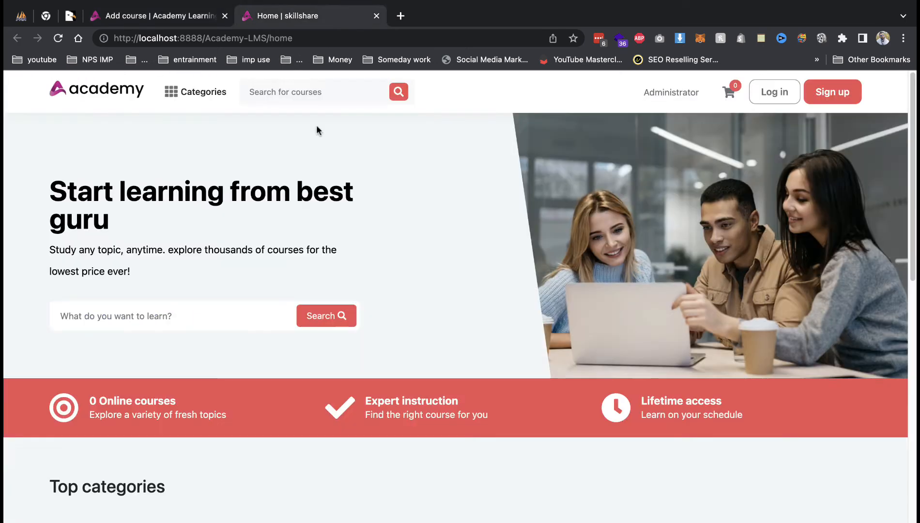
scroll(317, 339, "down", 10)
scroll(205, 117, "up", 3)
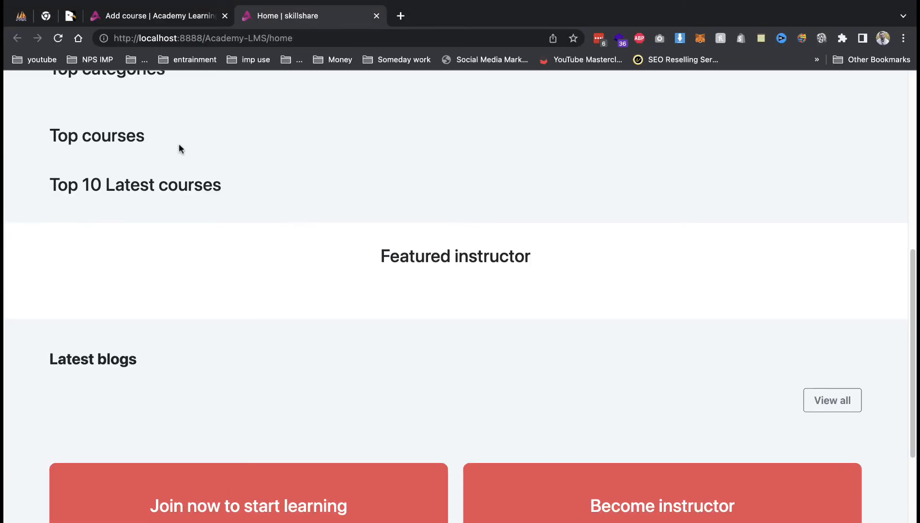
left_click(194, 15)
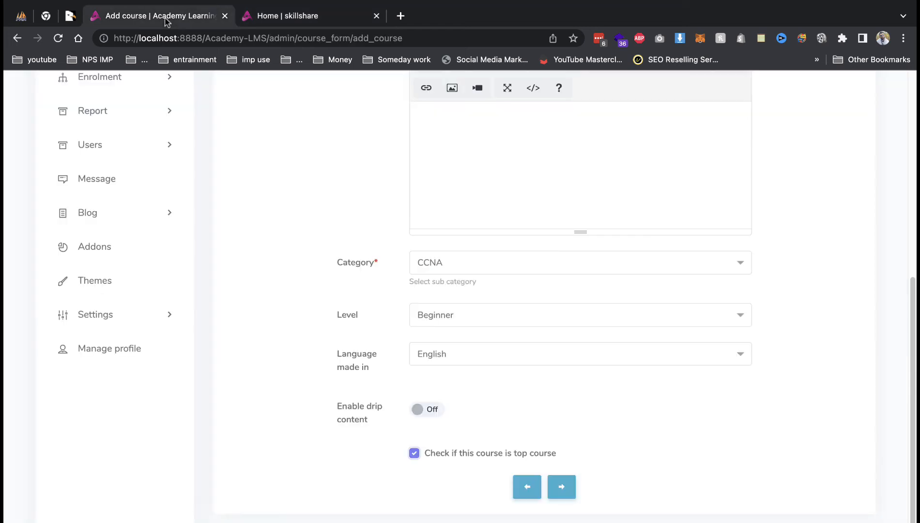
left_click(557, 487)
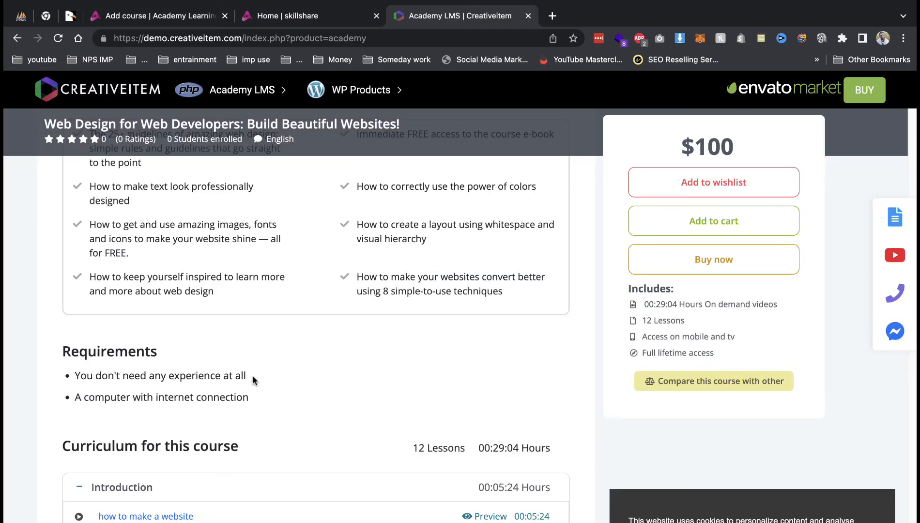
Paste 'You don't need any experience at all' from the demo page as the first requirement.
left_click_drag(250, 376, 77, 374)
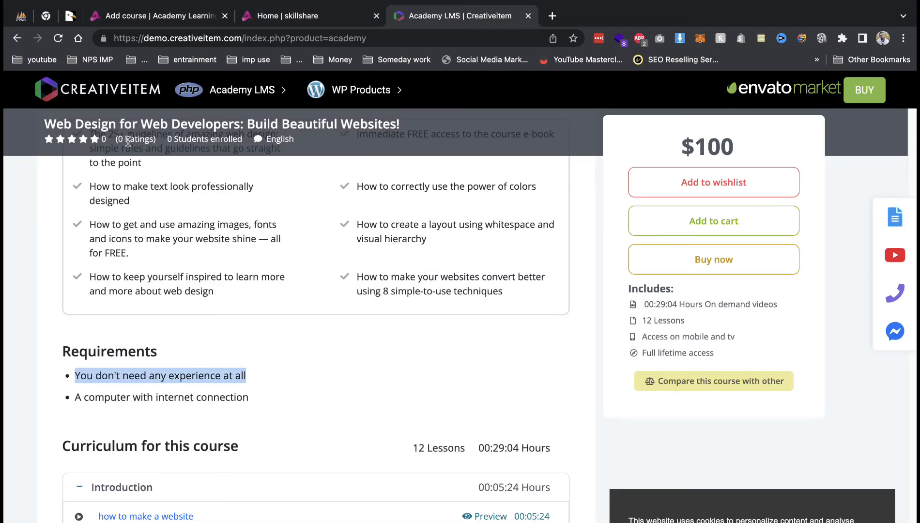
left_click(151, 18)
left_click(465, 183)
type("You don't need any experience at all")
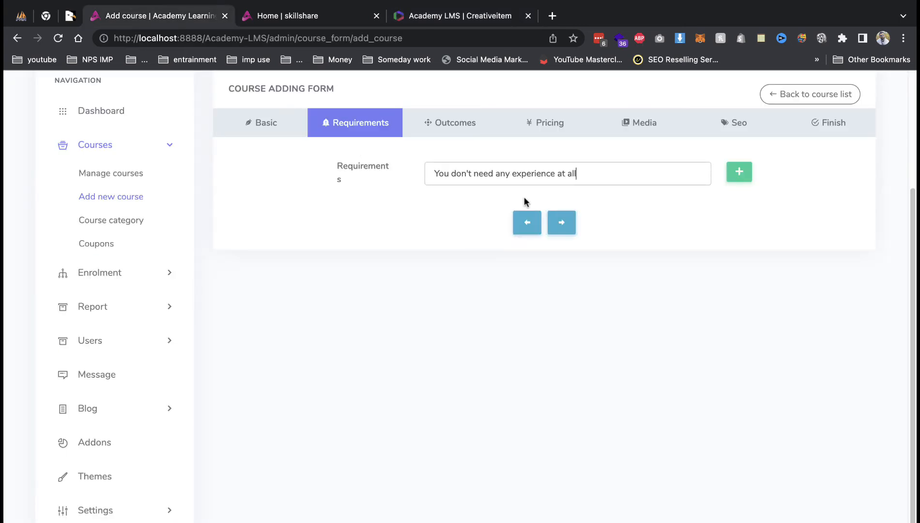
Add a second requirement, 'A computer with internet connection', copied from the demo page.
left_click(738, 173)
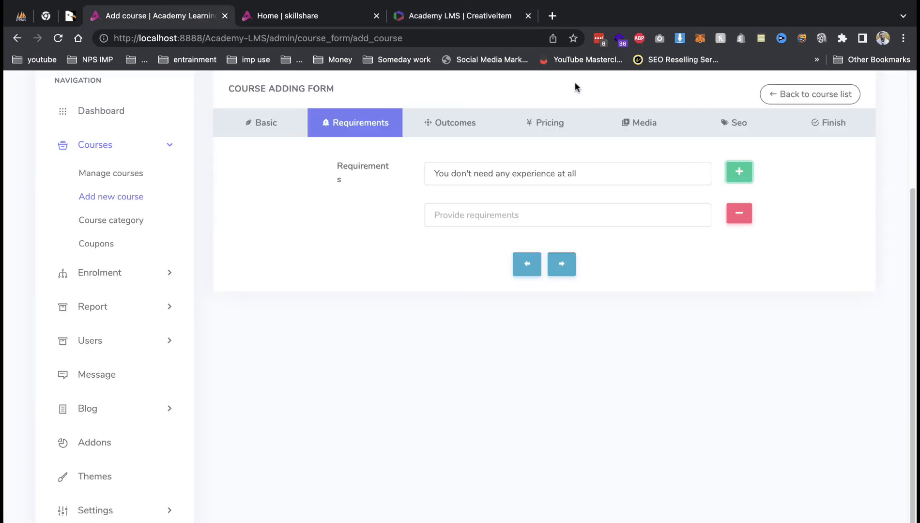
left_click(460, 16)
triple_click(225, 396)
key("ctrl+c")
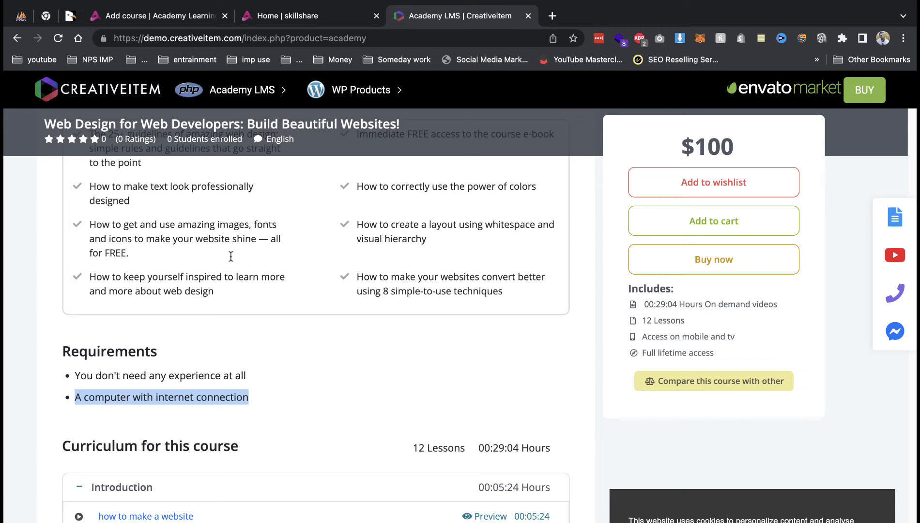
left_click(172, 21)
left_click(486, 215)
key("ctrl+v")
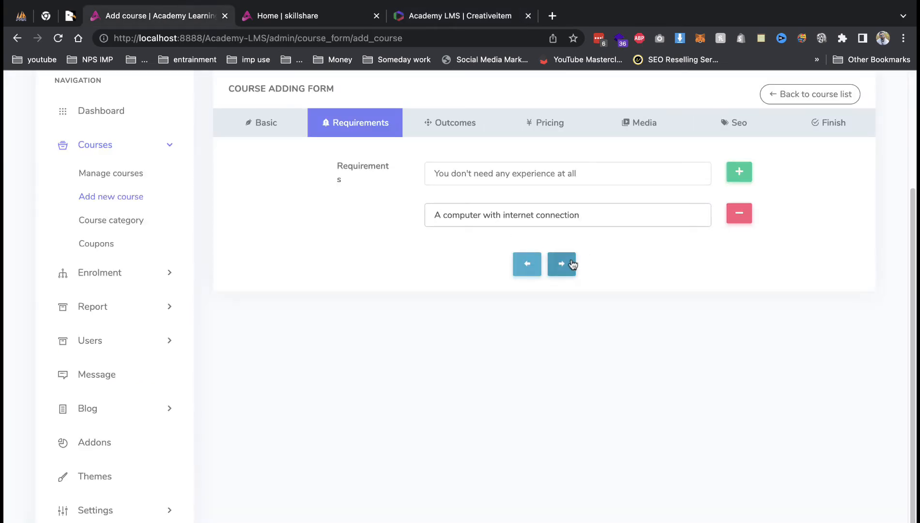
Step back through the form to the Basic details.
left_click(562, 262)
left_click(528, 224)
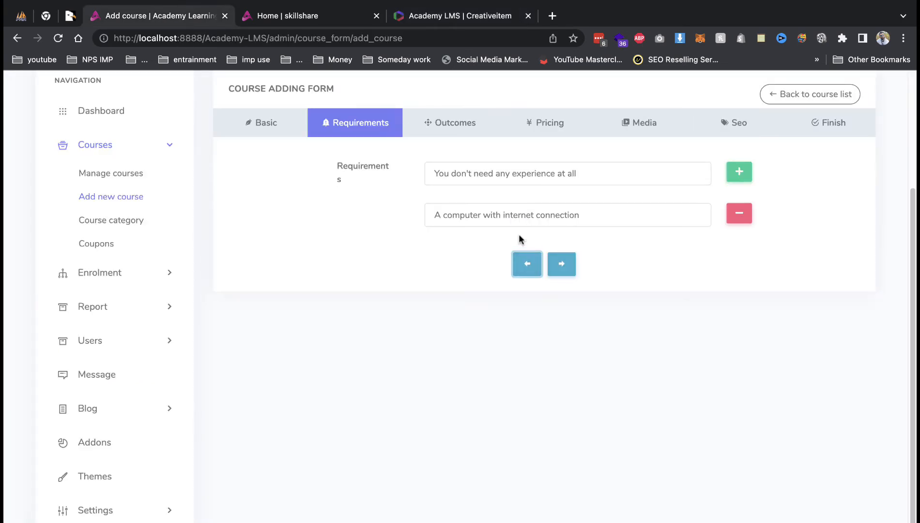
left_click(300, 125)
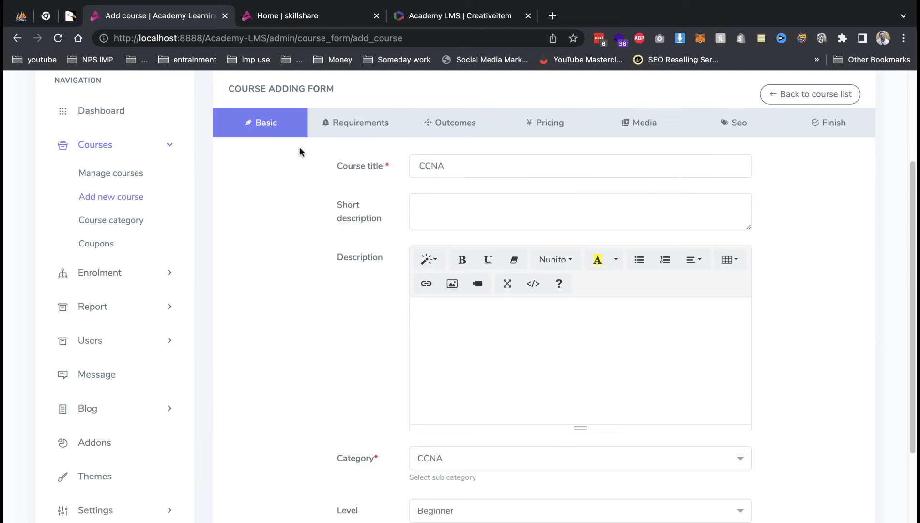
Copy the demo course's expanded overview, testimonials included, into the Description and continue.
left_click(450, 16)
scroll(224, 267, "up", 8)
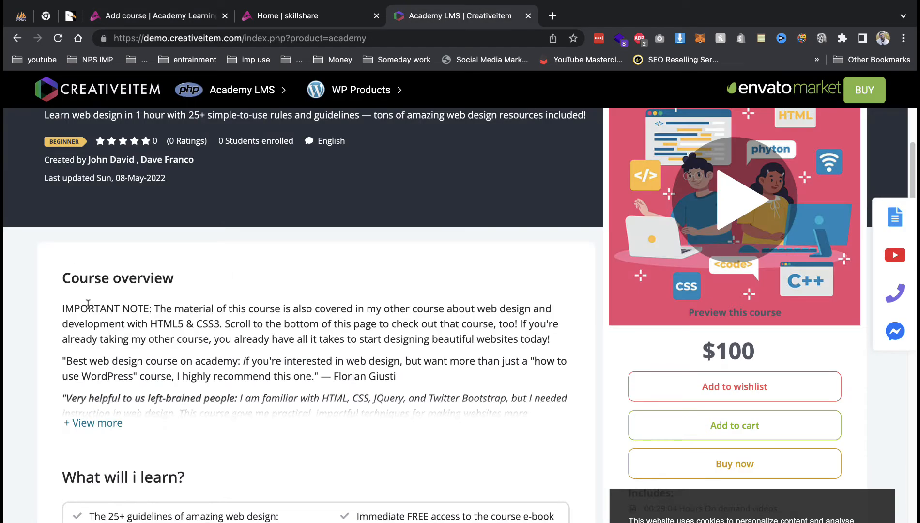
left_click(93, 424)
left_click_drag(62, 309, 552, 521)
left_click(155, 15)
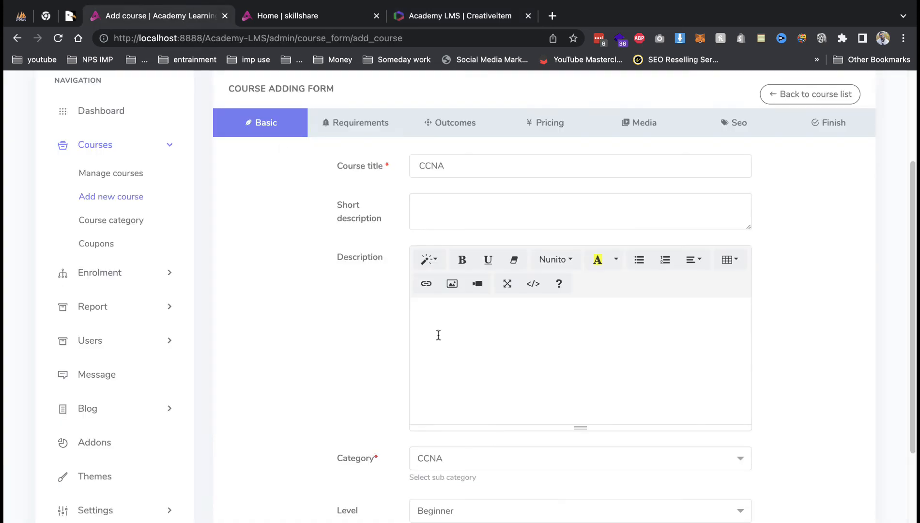
key("super+v")
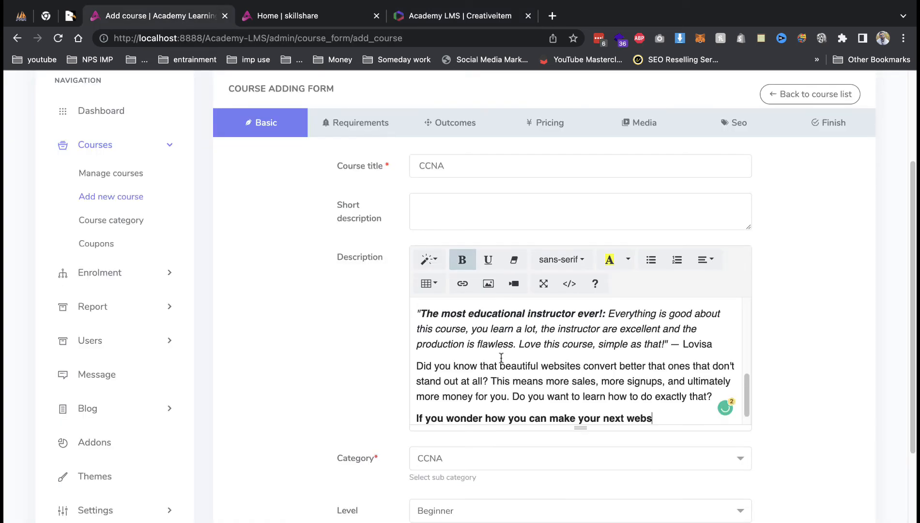
scroll(501, 358, "down", 1)
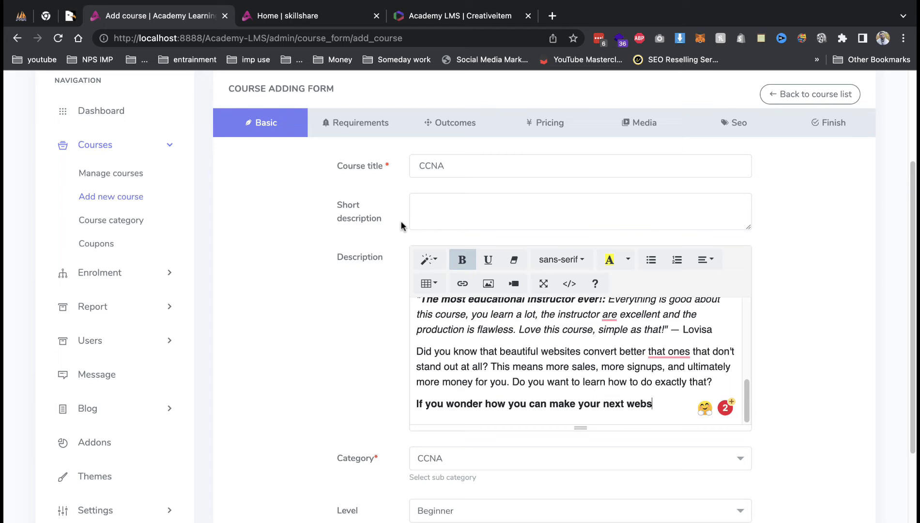
scroll(540, 285, "down", 4)
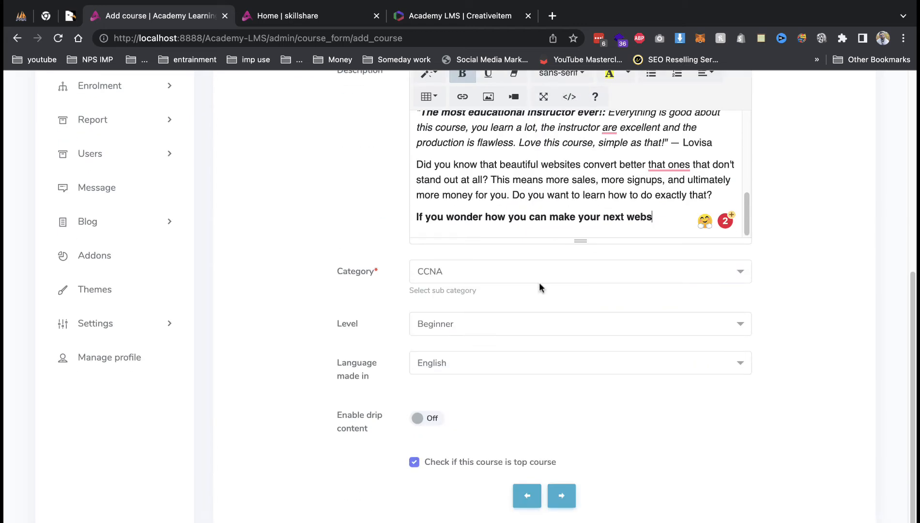
left_click(562, 494)
Paste the first 'What will i learn?' item from the demo page as the first outcome.
left_click(561, 264)
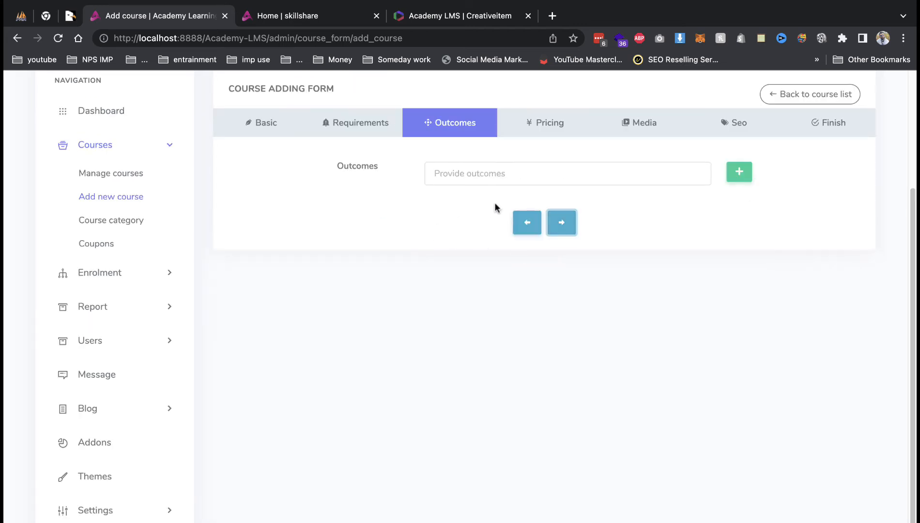
left_click(448, 16)
scroll(335, 279, "down", 10)
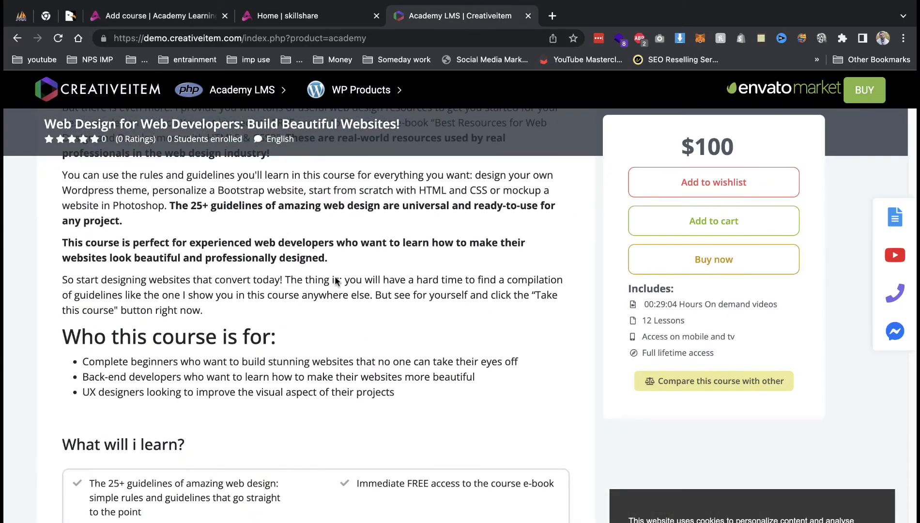
scroll(335, 279, "down", 5)
scroll(246, 332, "down", 5)
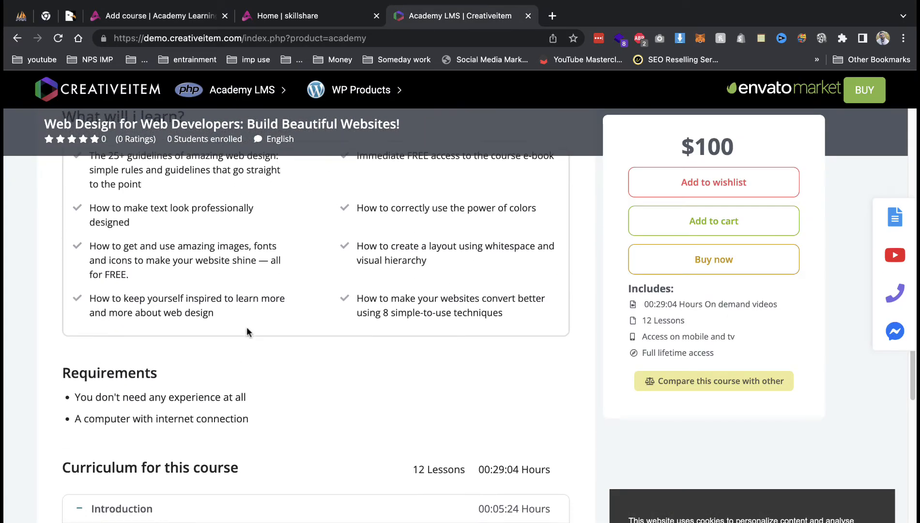
scroll(247, 326, "up", 10)
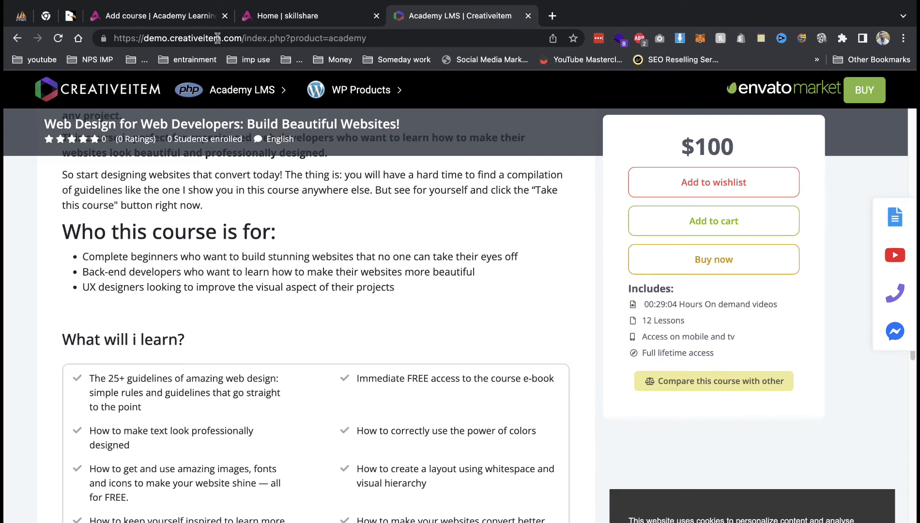
left_click(211, 16)
left_click(485, 24)
triple_click(220, 380)
key("ctrl+c")
left_click(169, 23)
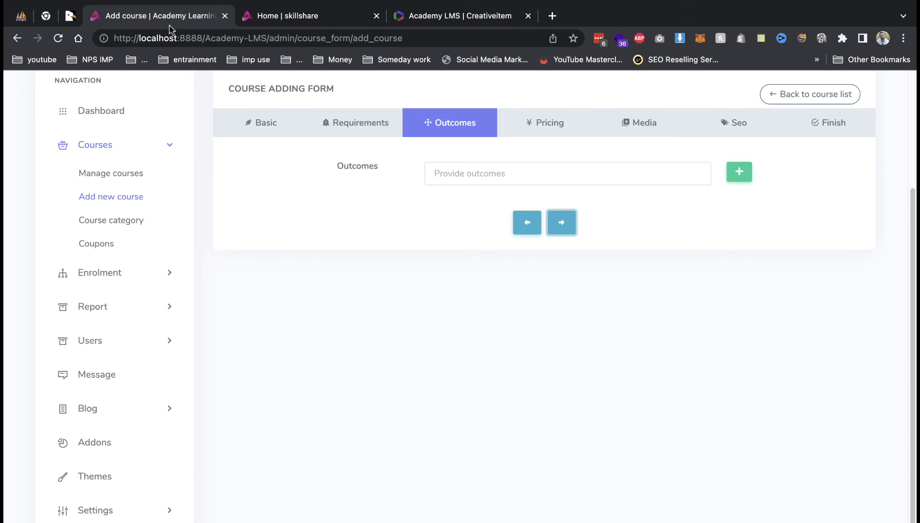
left_click(475, 182)
key("ctrl+v")
Add the immediate free e-book access line as a second outcome and go to pricing.
left_click(739, 172)
left_click(498, 19)
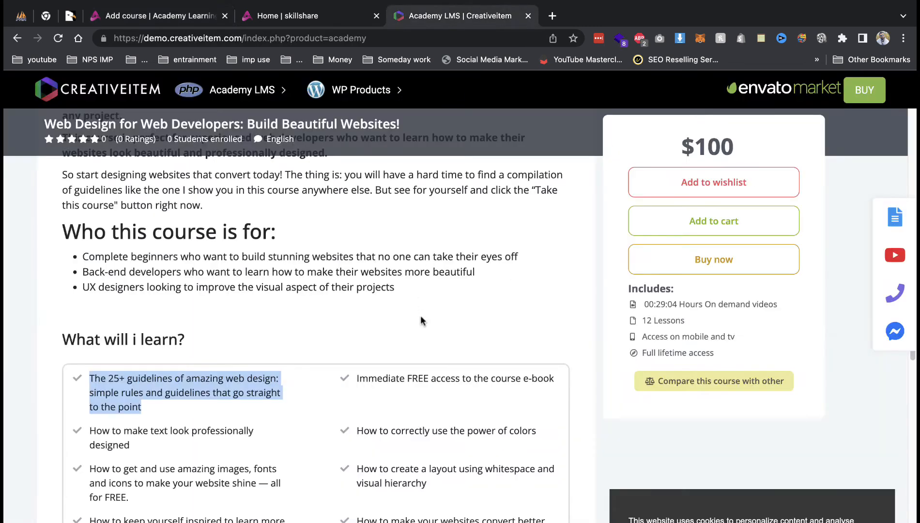
left_click_drag(436, 378, 555, 378)
triple_click(442, 378)
key("ctrl+c")
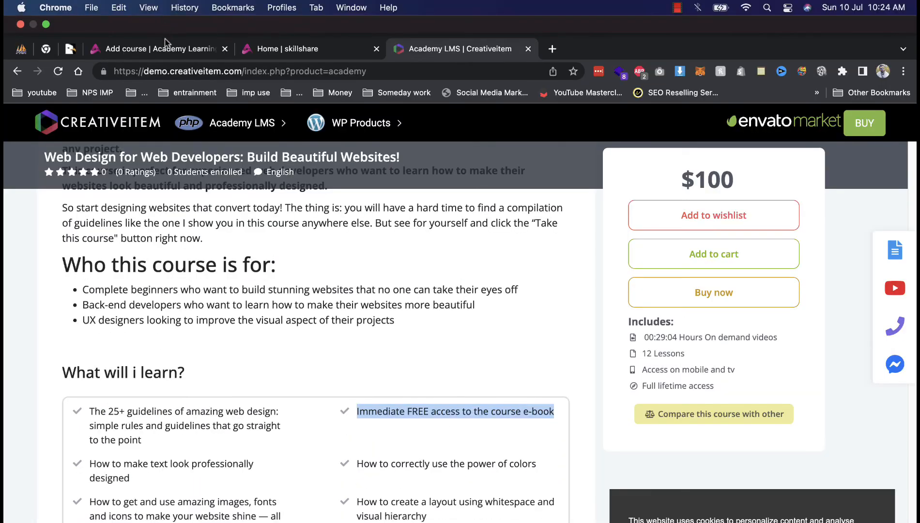
left_click(169, 15)
left_click(465, 208)
key("ctrl+v")
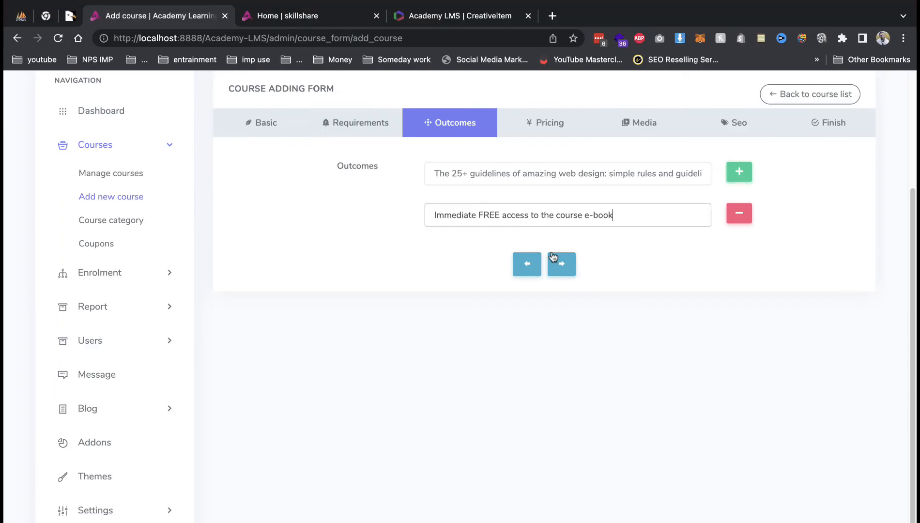
left_click(560, 264)
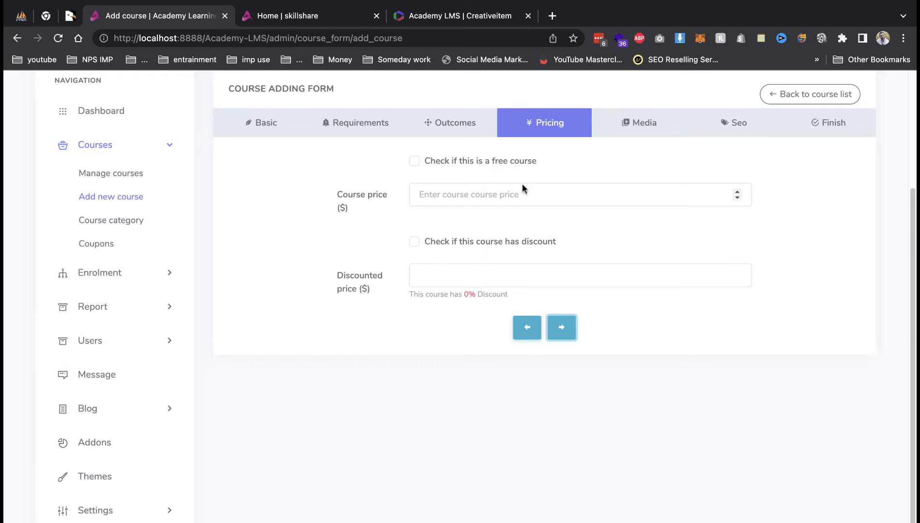
Mark the course as free and keep Youtube as the overview video provider.
left_click(493, 160)
left_click(561, 195)
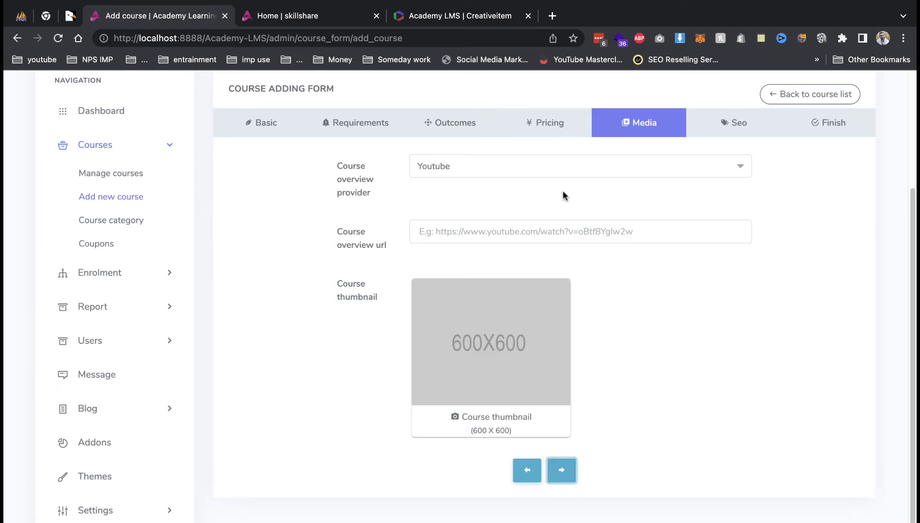
left_click(522, 230)
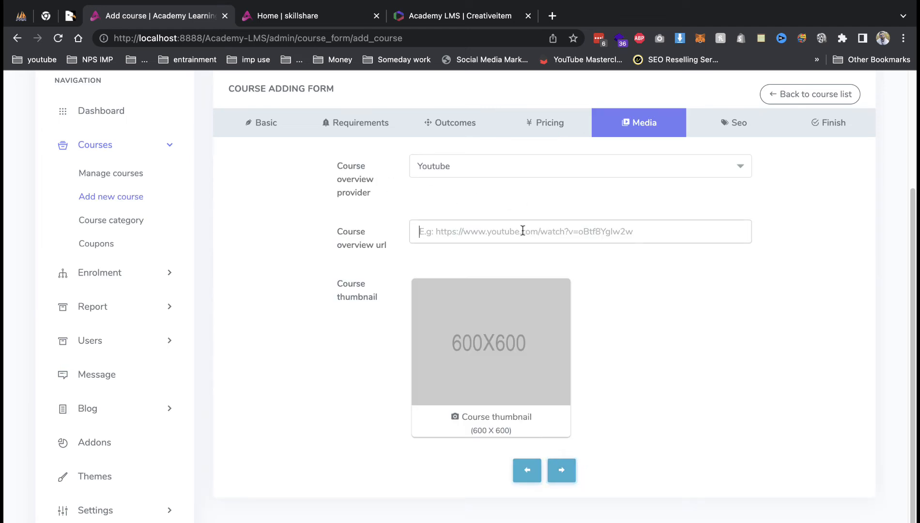
left_click(535, 166)
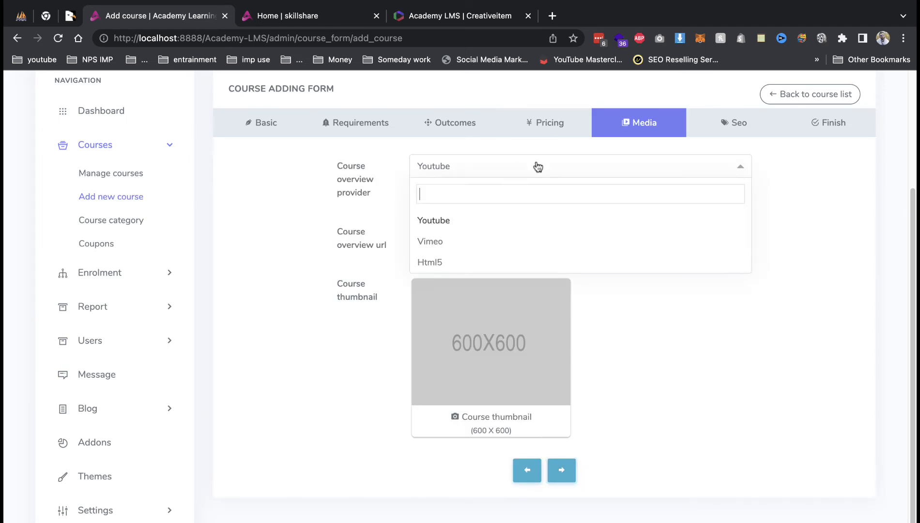
left_click(461, 250)
left_click(495, 162)
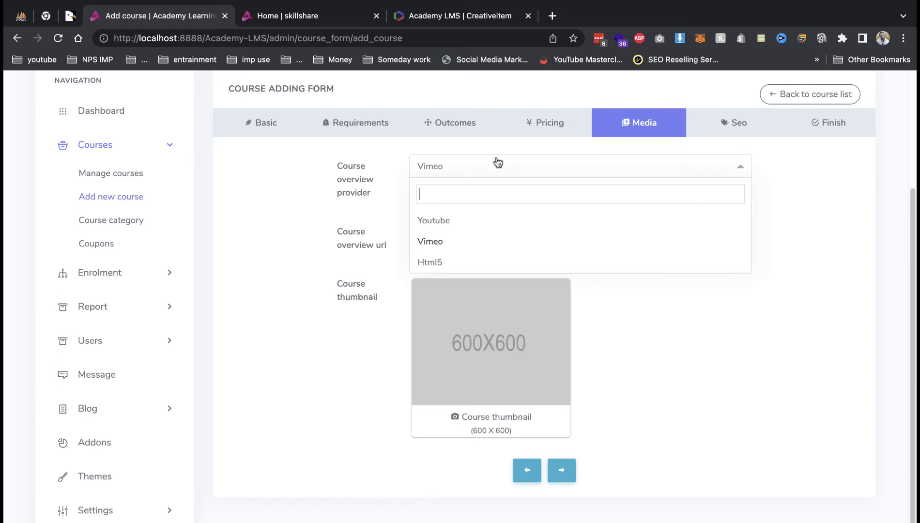
left_click(445, 266)
left_click(475, 169)
left_click(453, 221)
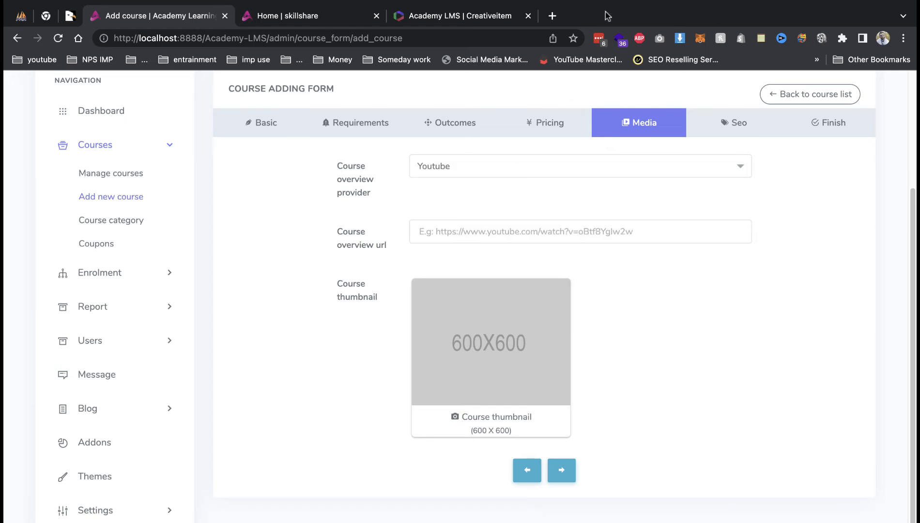
Copy a YouTube video's link and paste it as the Course overview url.
left_click(551, 15)
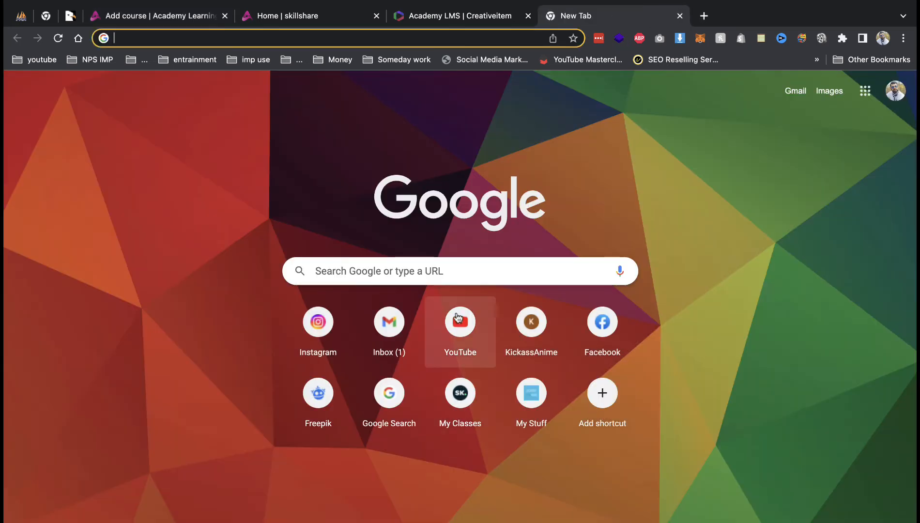
left_click(459, 320)
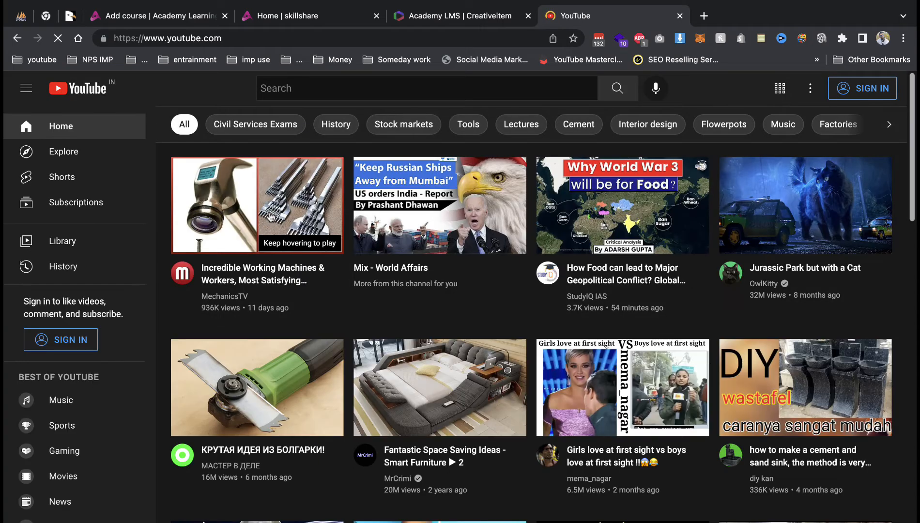
left_click(380, 213)
left_click(321, 190)
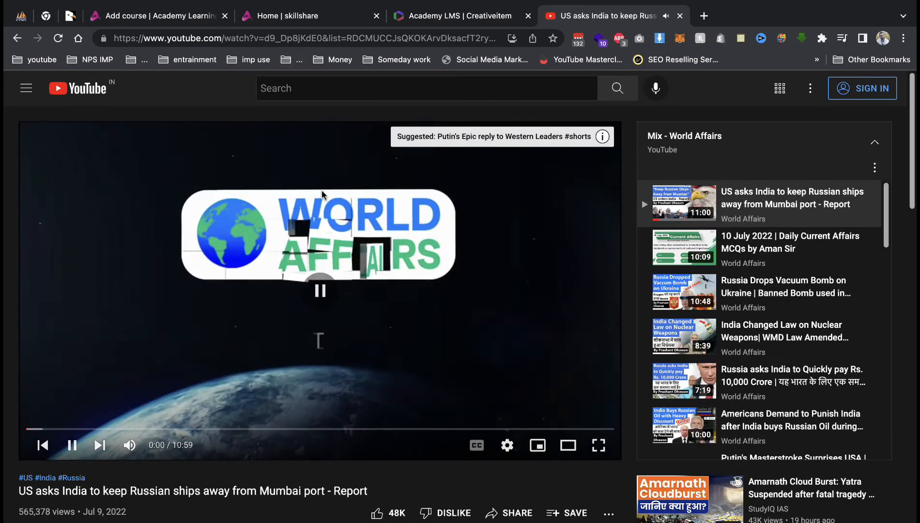
right_click(352, 234)
left_click(352, 233)
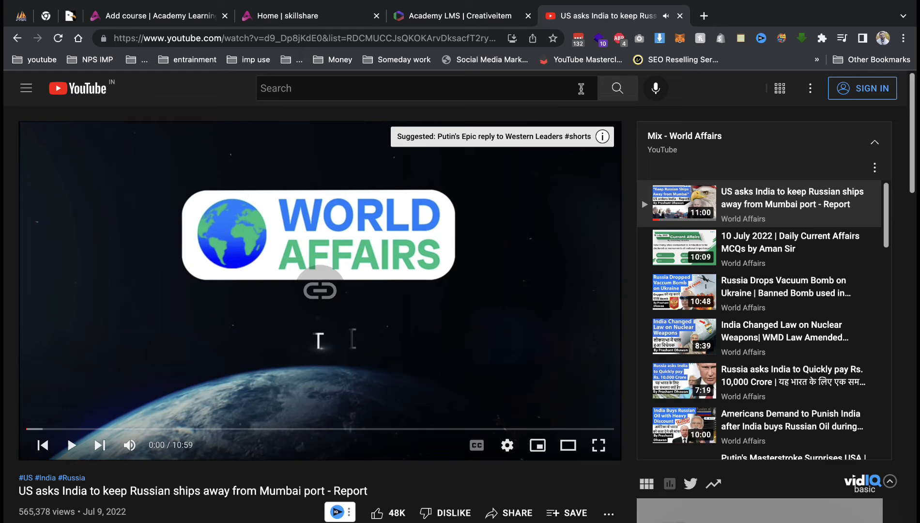
left_click(161, 20)
left_click(491, 234)
key("ctrl+v")
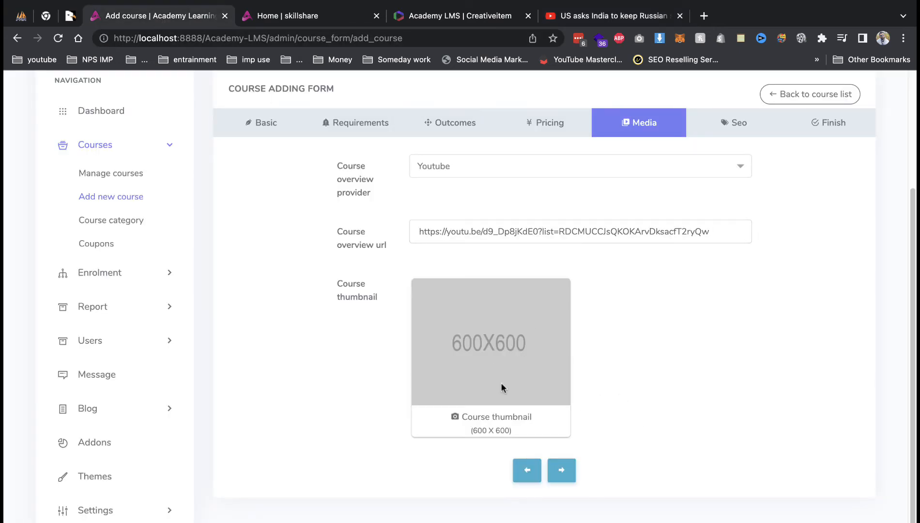
Set DEMO DATA's KRgw2UkV_400x400.jpeg as the thumbnail and submit the CCNA course.
left_click(502, 423)
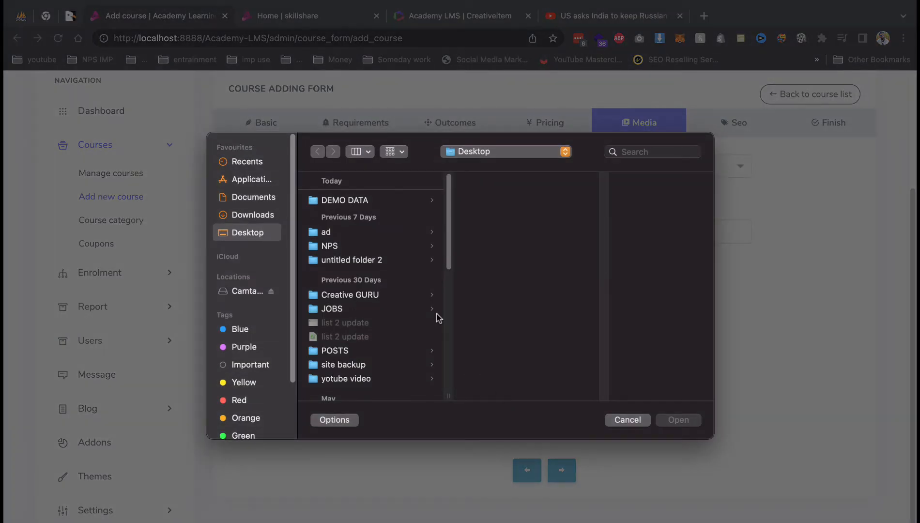
left_click(374, 200)
left_click(542, 201)
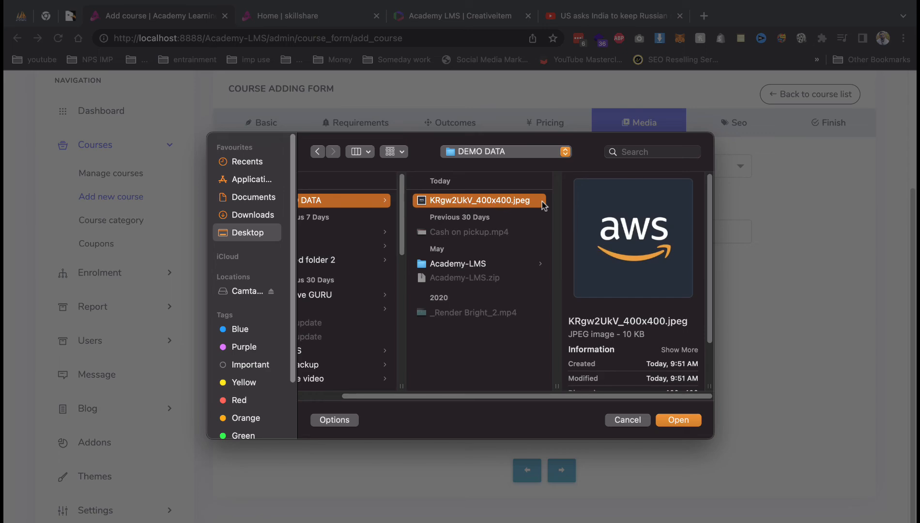
double_click(500, 203)
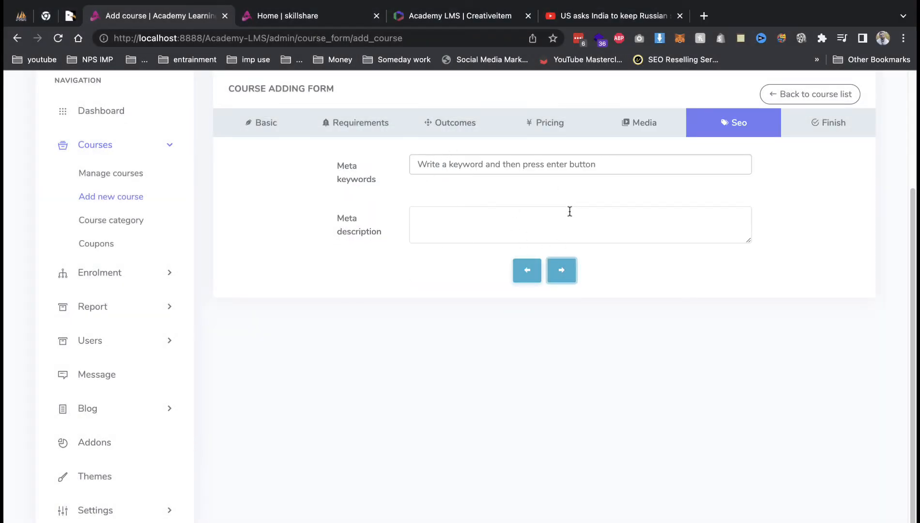
left_click(561, 270)
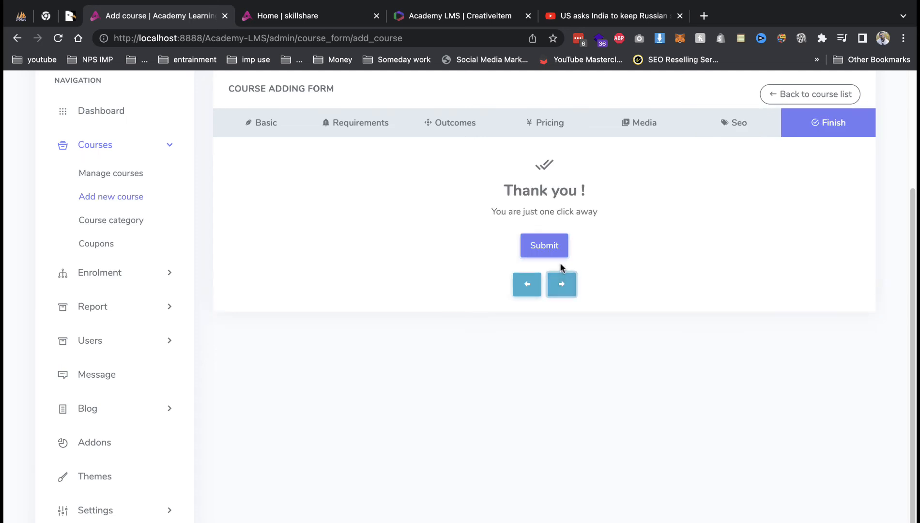
left_click(556, 256)
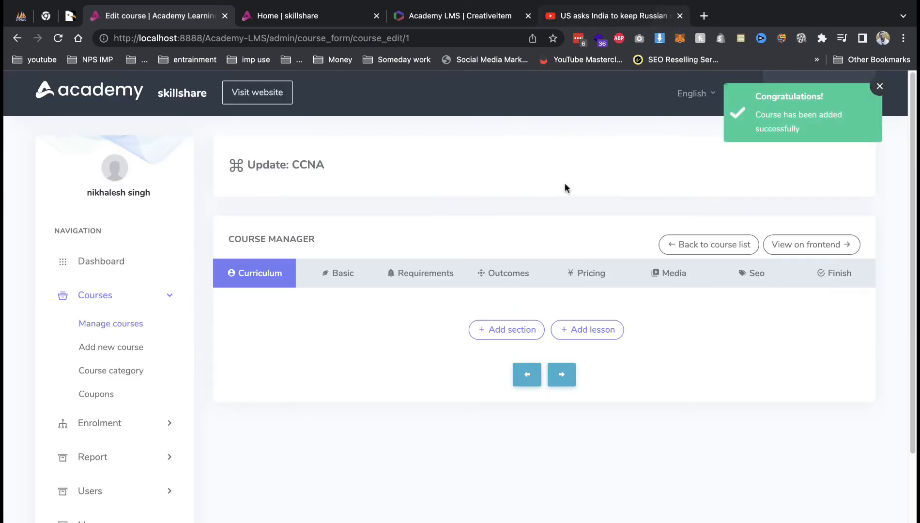
Create a curriculum section named 'Chapter 1', then another named 'Chapter 2'.
left_click(518, 330)
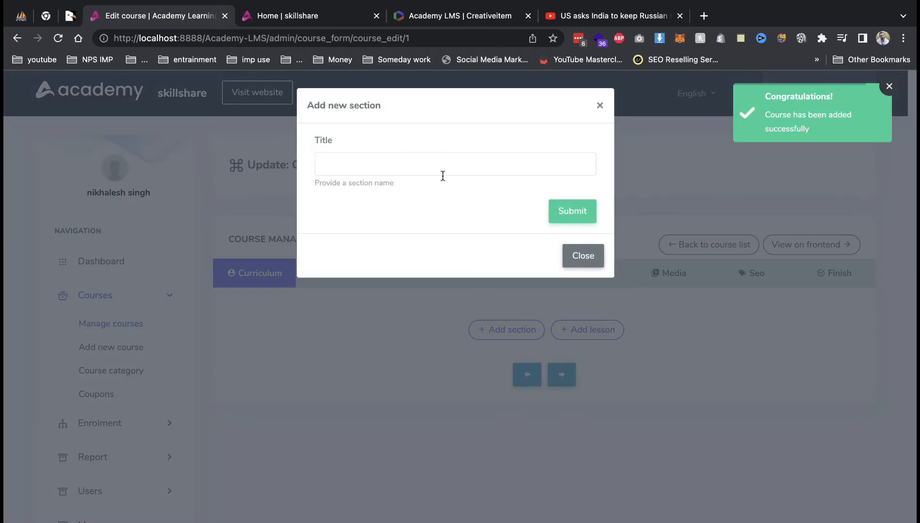
type("Chapt")
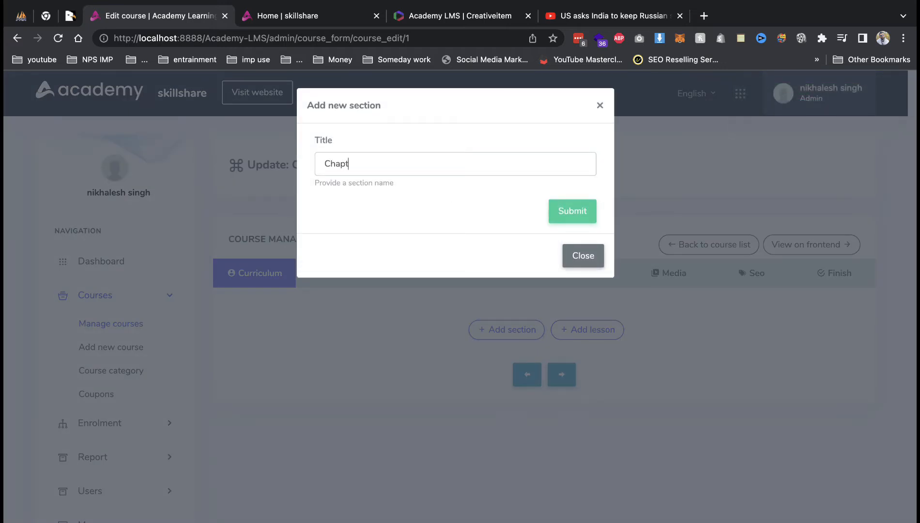
type("er 1")
key("Return")
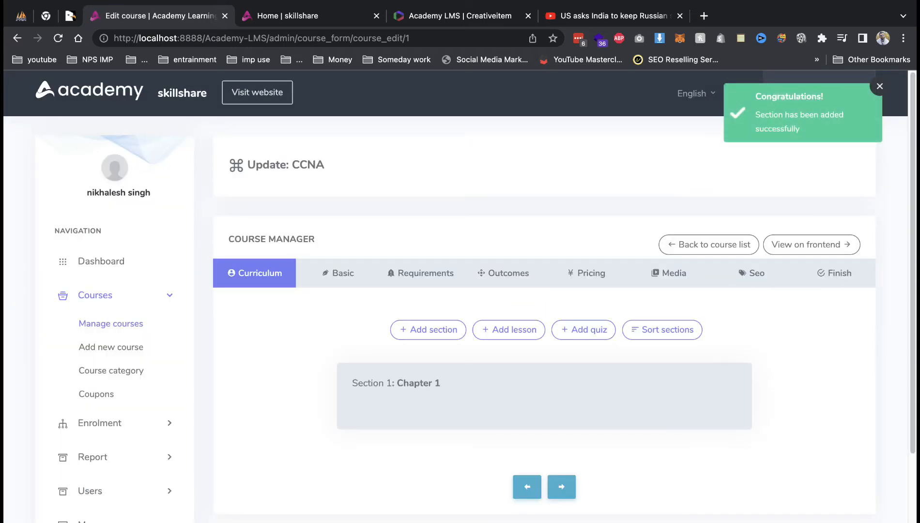
mouse_move(435, 411)
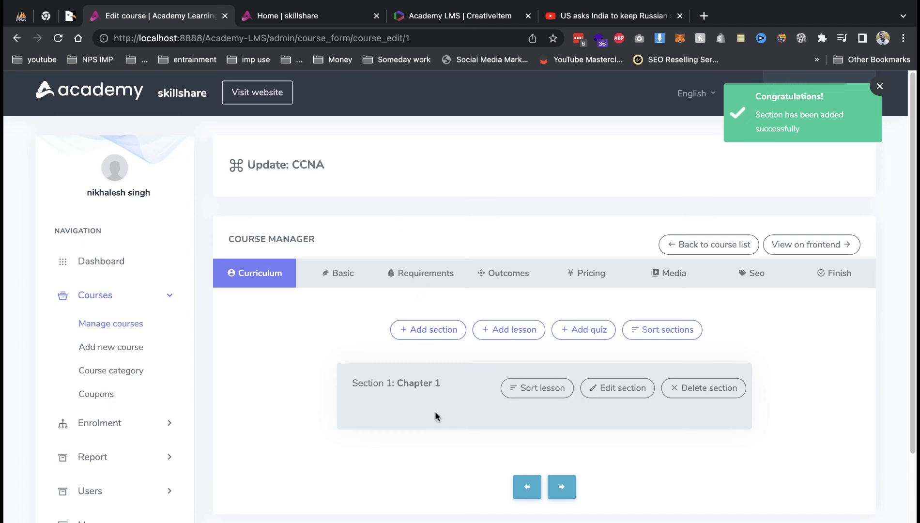
left_click(428, 333)
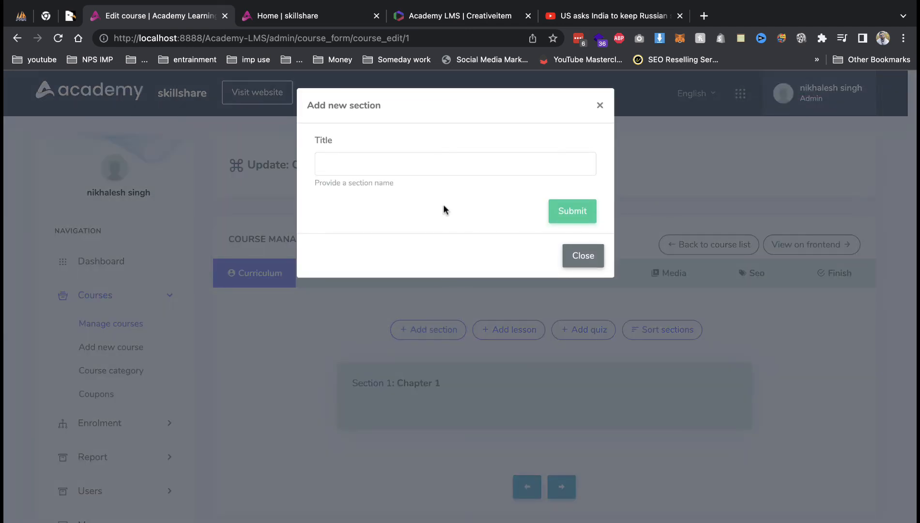
type("Chapter 2")
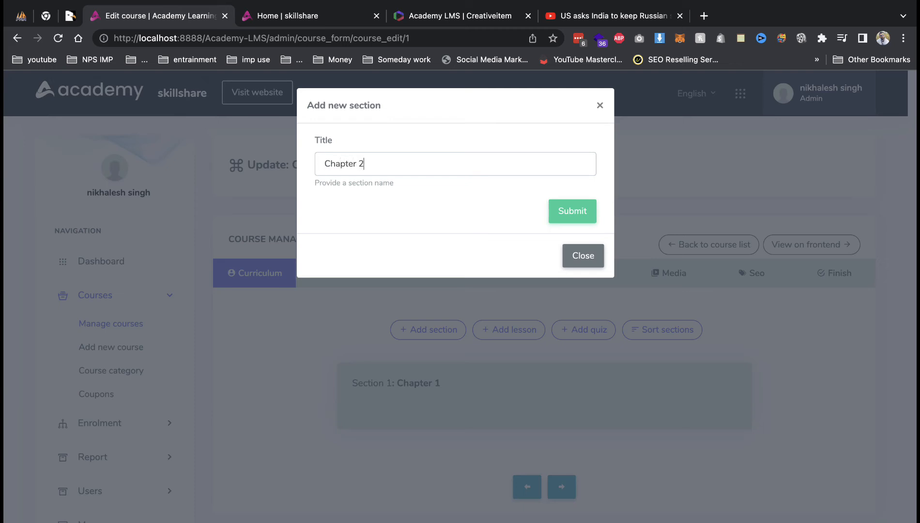
key("Return")
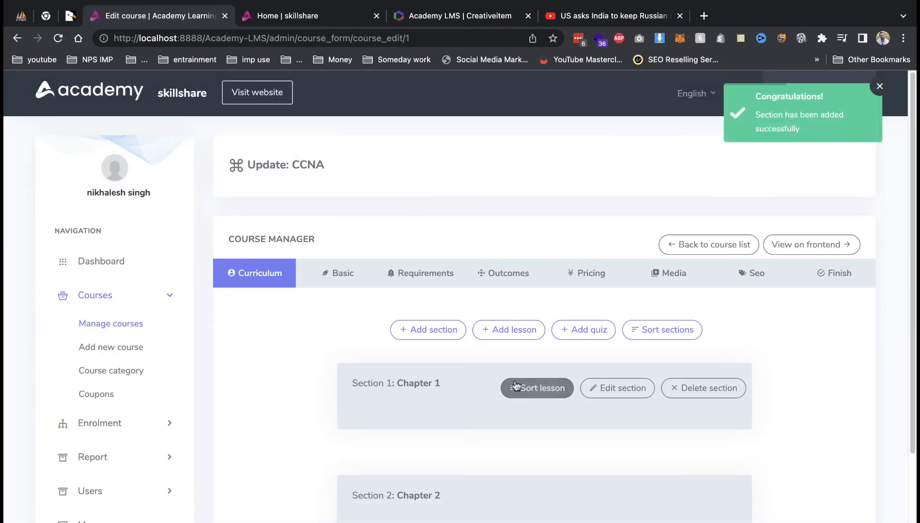
Start a YouTube Video lesson in Chapter 1 with the pasted link and web duration 12.
left_click(514, 330)
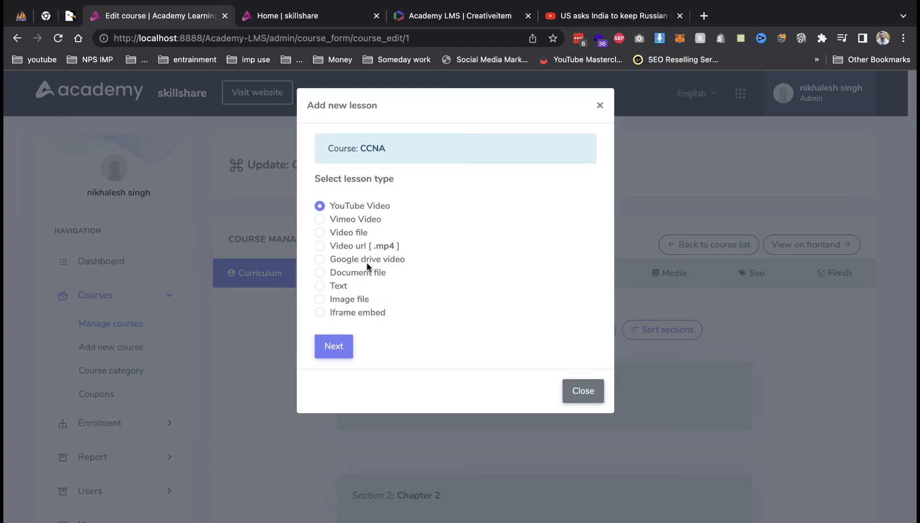
left_click(343, 345)
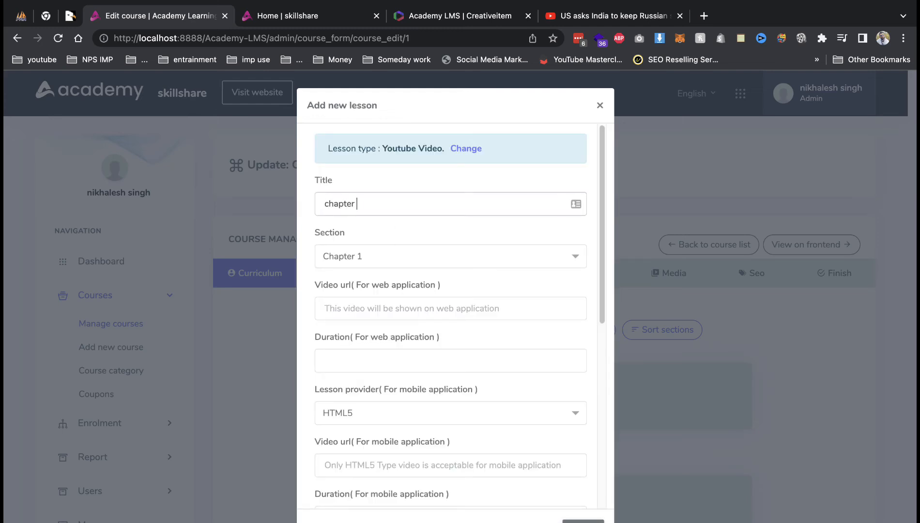
left_click(418, 267)
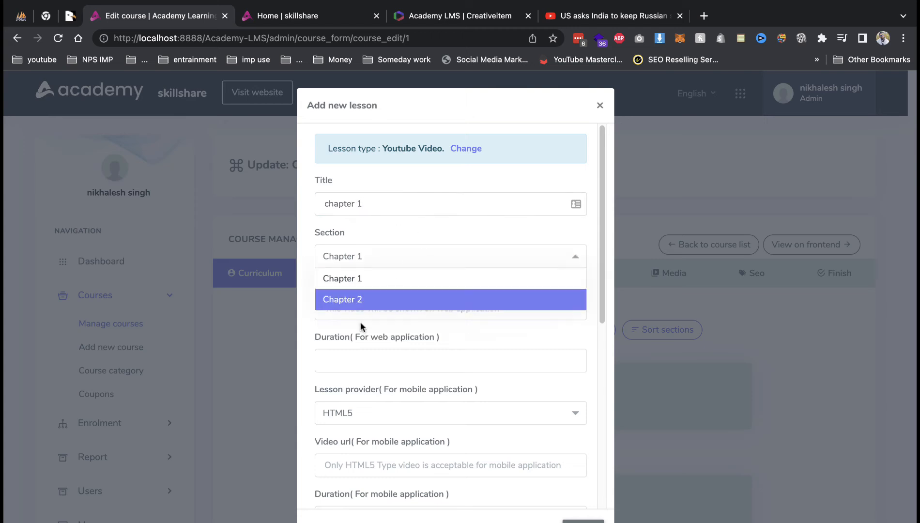
left_click(364, 301)
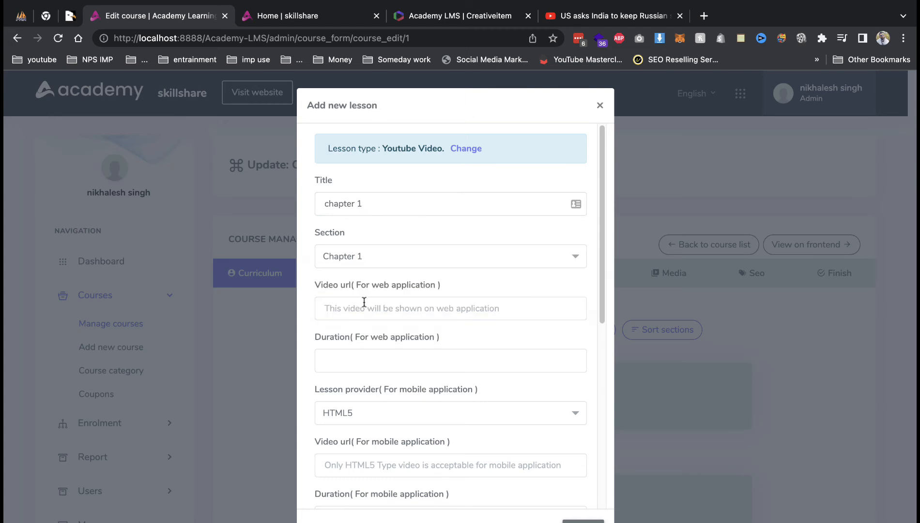
key("super+v")
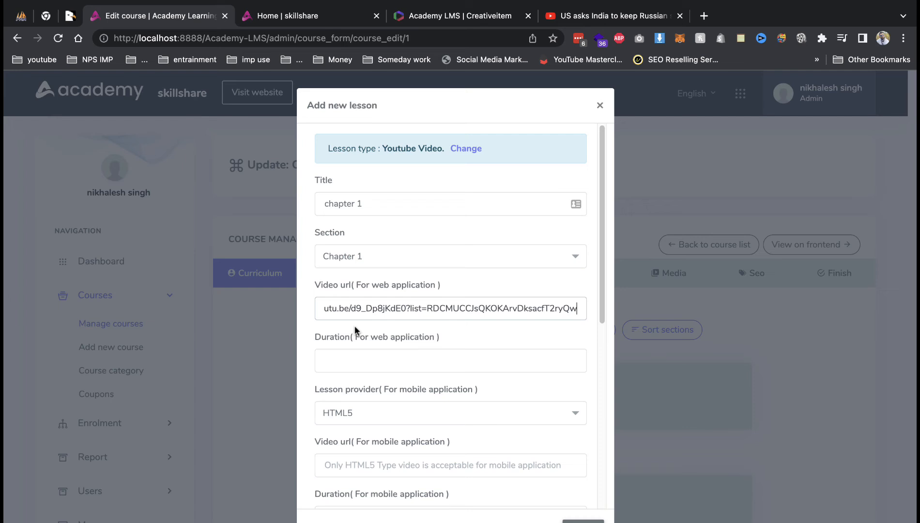
left_click(352, 352)
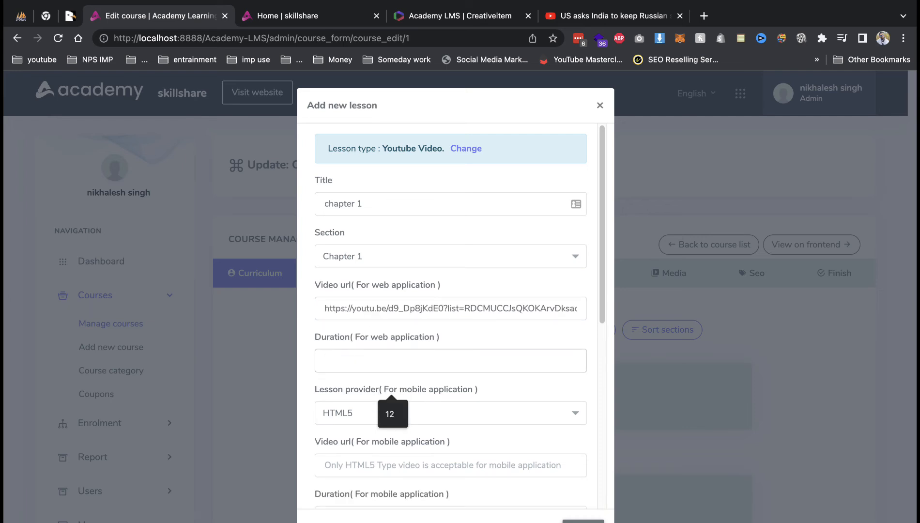
left_click(392, 414)
Set mobile duration to 0:10:00, make it a free preview lesson, and add it.
scroll(376, 417, "down", 3)
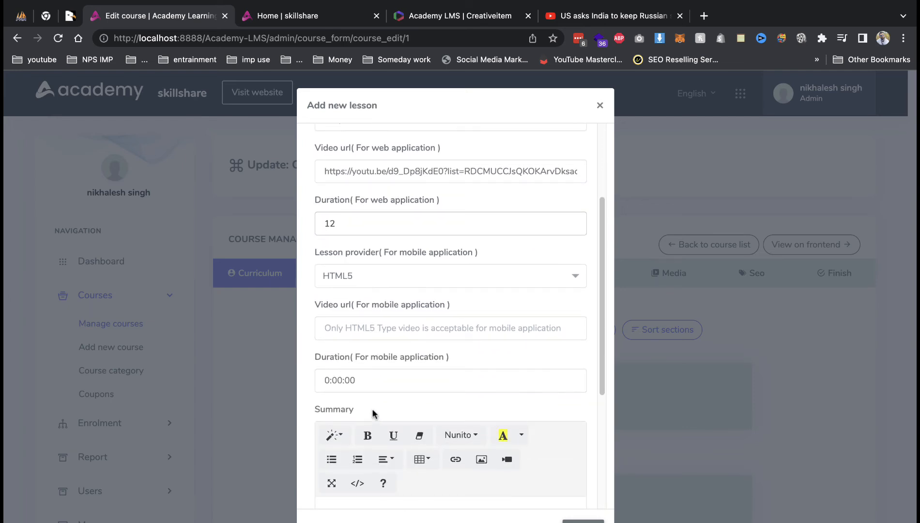
left_click(337, 380)
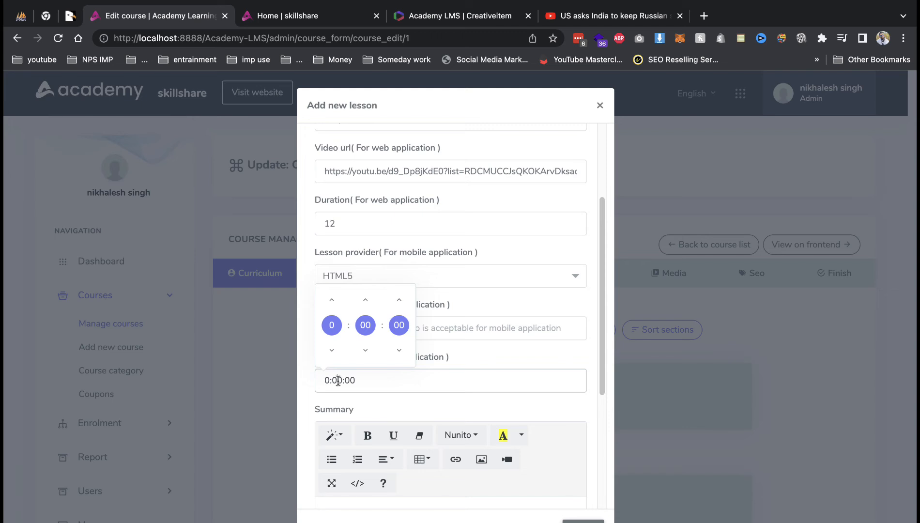
left_click(366, 300)
left_click(512, 326)
scroll(520, 350, "down", 4)
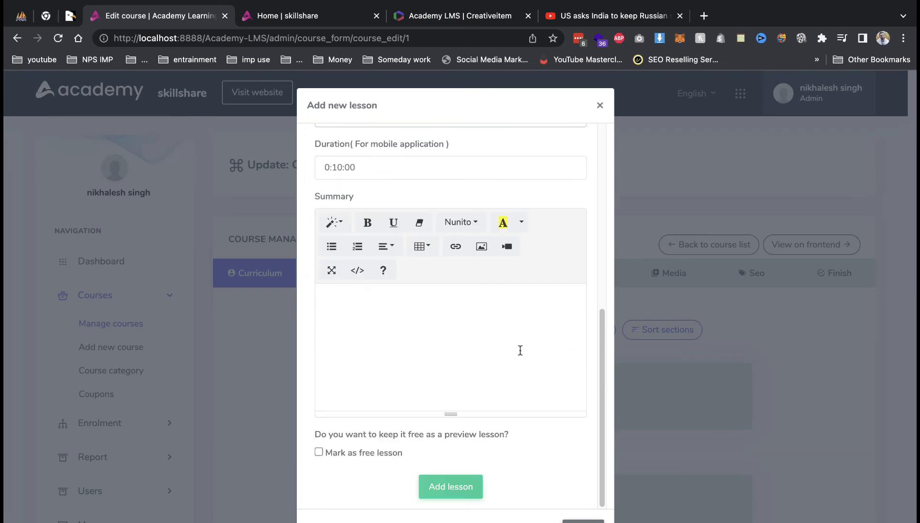
left_click(359, 452)
left_click(448, 486)
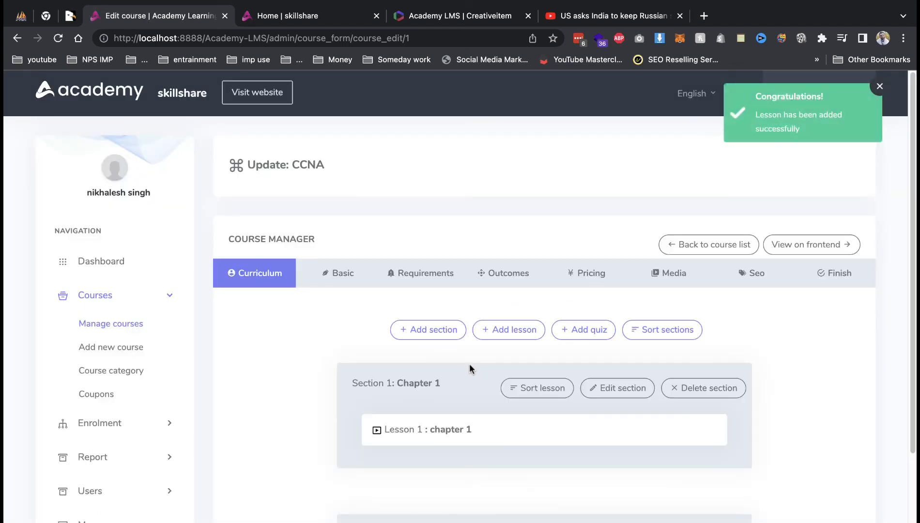
Create a quiz titled 'text', then open its question manager to add a question.
left_click(582, 331)
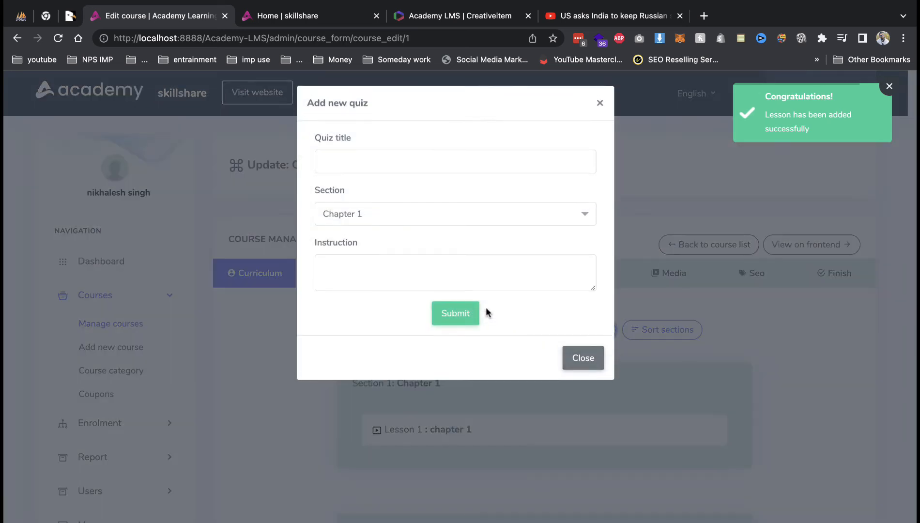
left_click(352, 155)
type("tex")
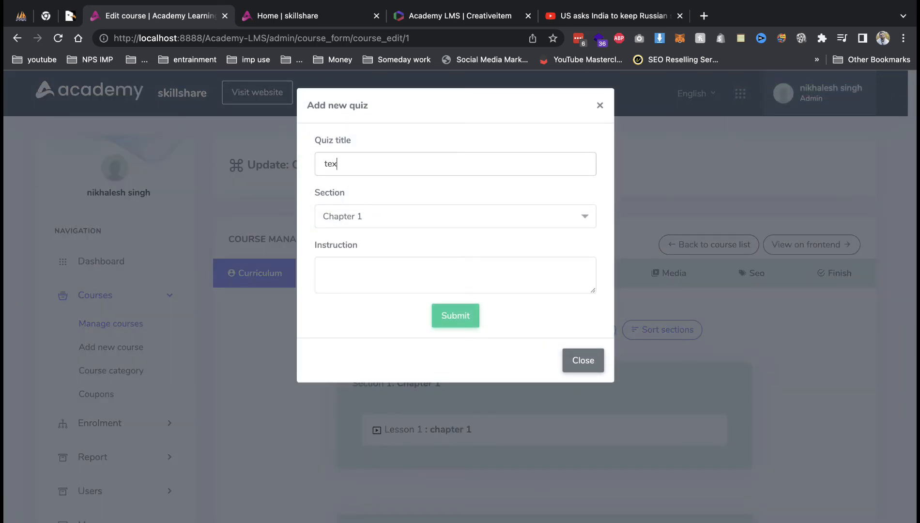
type("t")
left_click(452, 319)
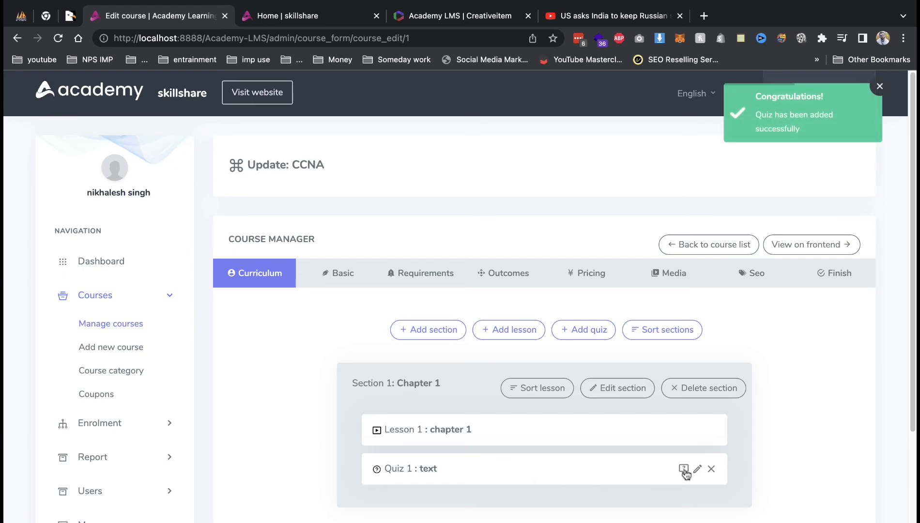
left_click(684, 470)
left_click(515, 180)
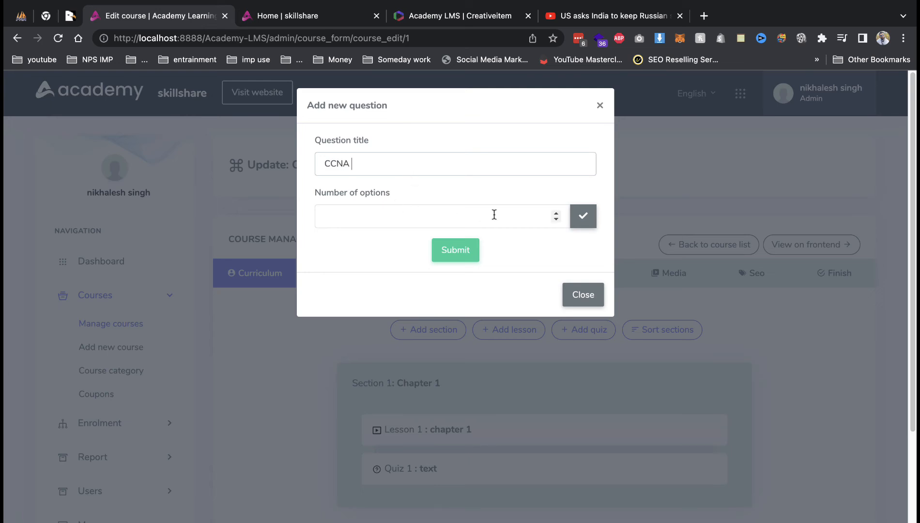
Give the question two answer options and enter CCNA as the first option.
left_click(556, 212)
left_click(555, 212)
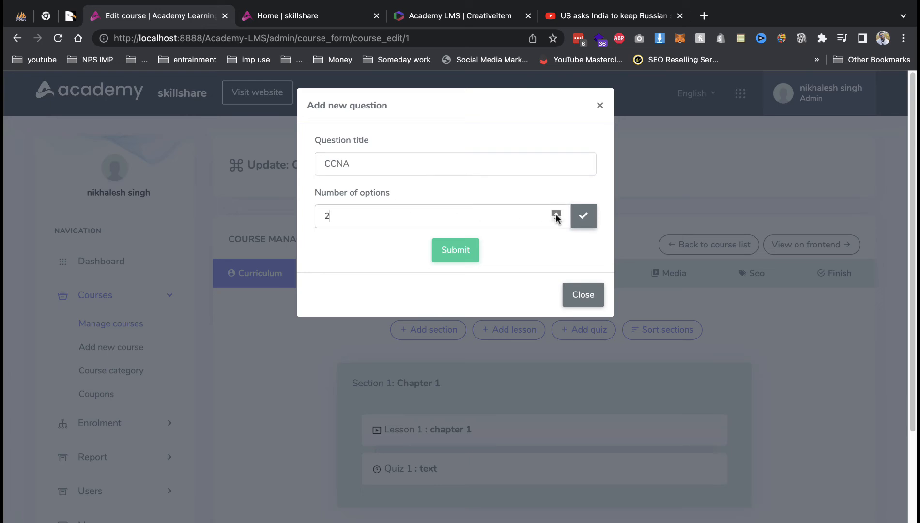
left_click(582, 218)
left_click(435, 270)
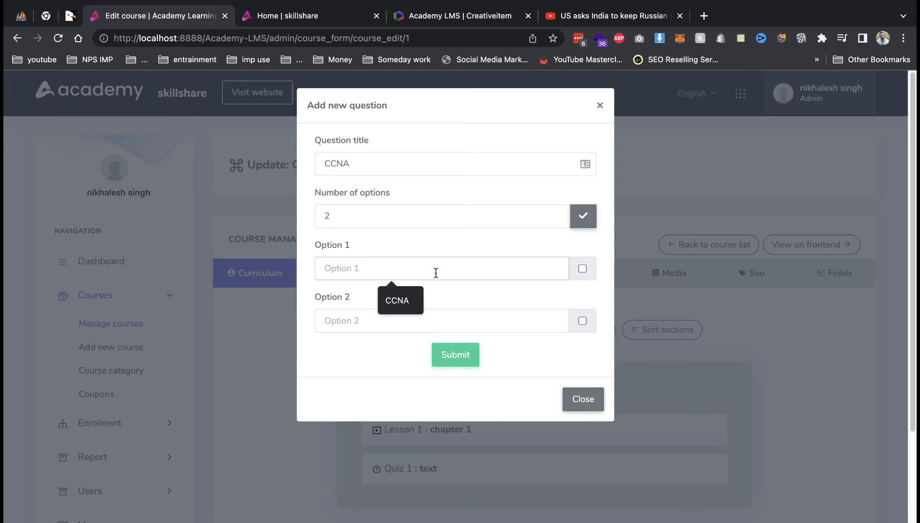
left_click(402, 300)
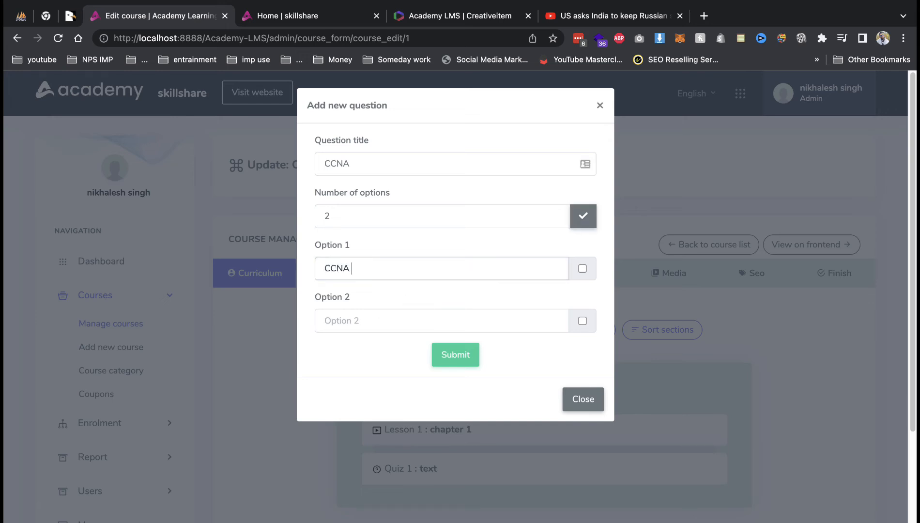
left_click(393, 164)
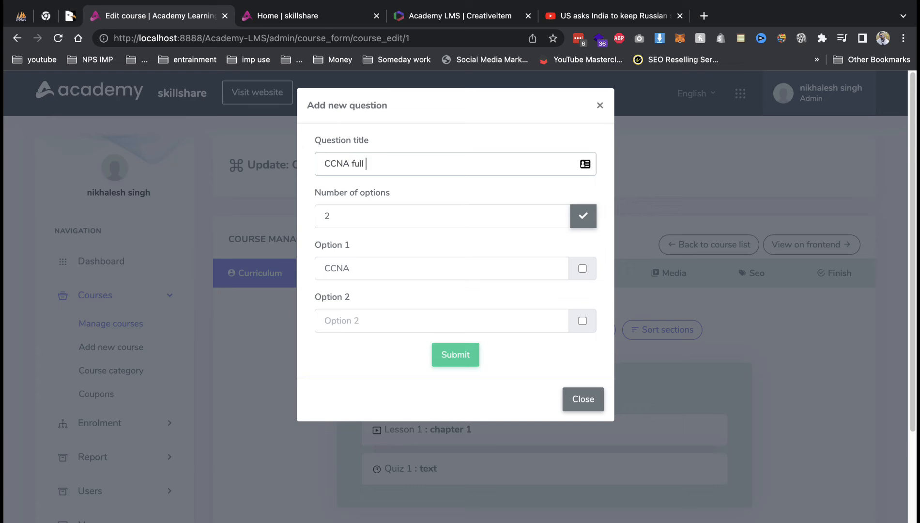
Fill option 2 with 'ccna', make option 1 'CCNA 1' marked correct, and save.
left_click(383, 320)
type("ccna 1")
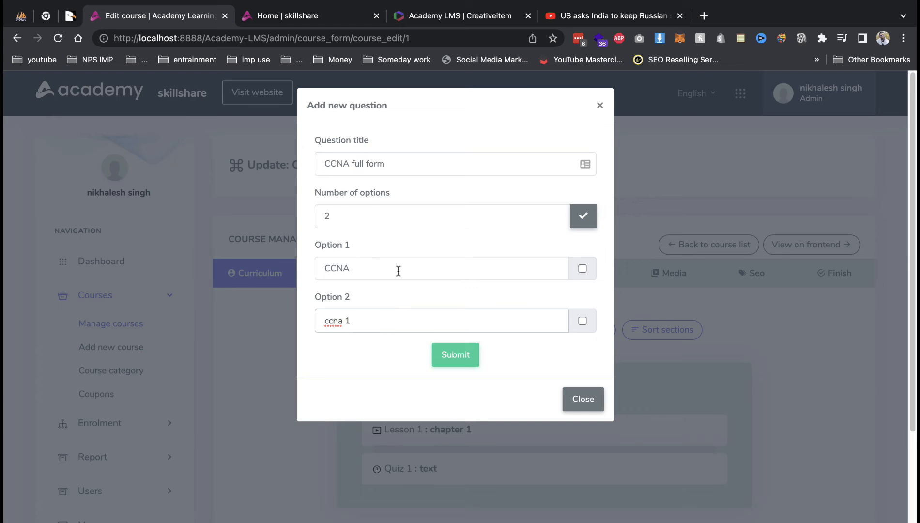
left_click(398, 271)
type("1")
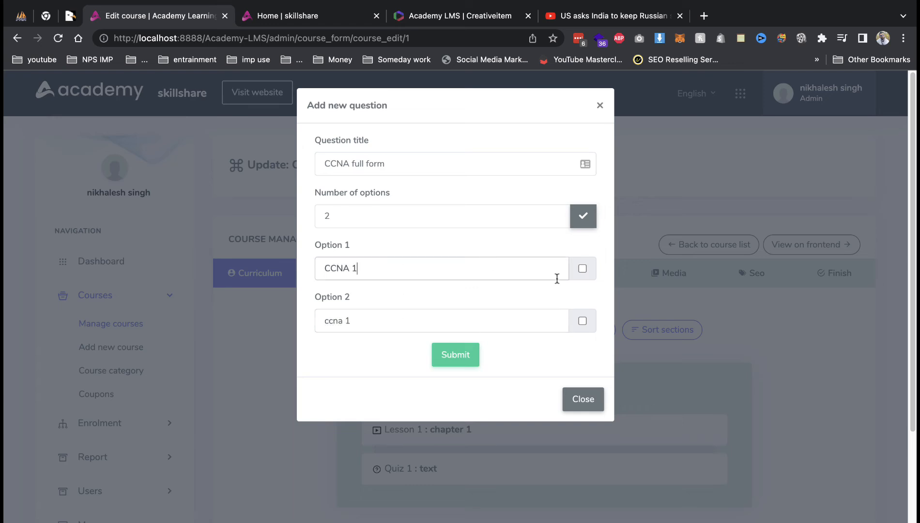
left_click(586, 270)
left_click(583, 268)
left_click(462, 361)
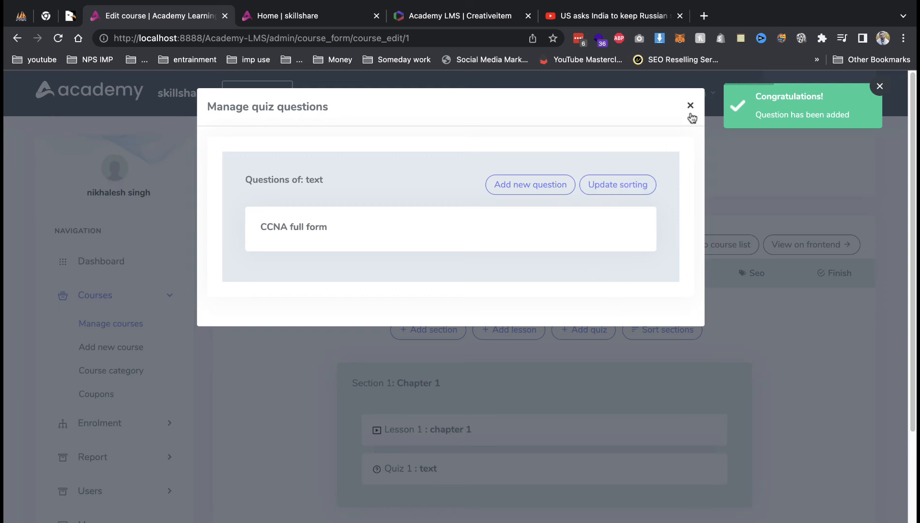
left_click(691, 106)
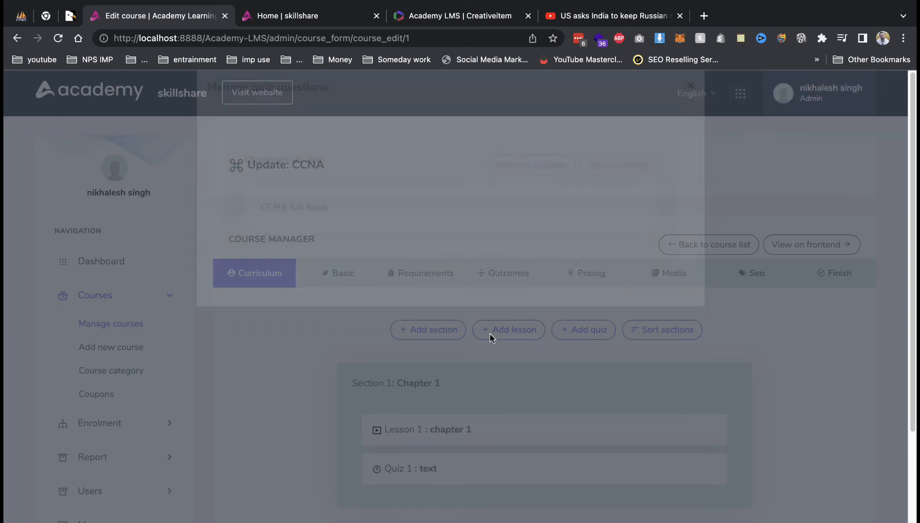
scroll(482, 433, "down", 5)
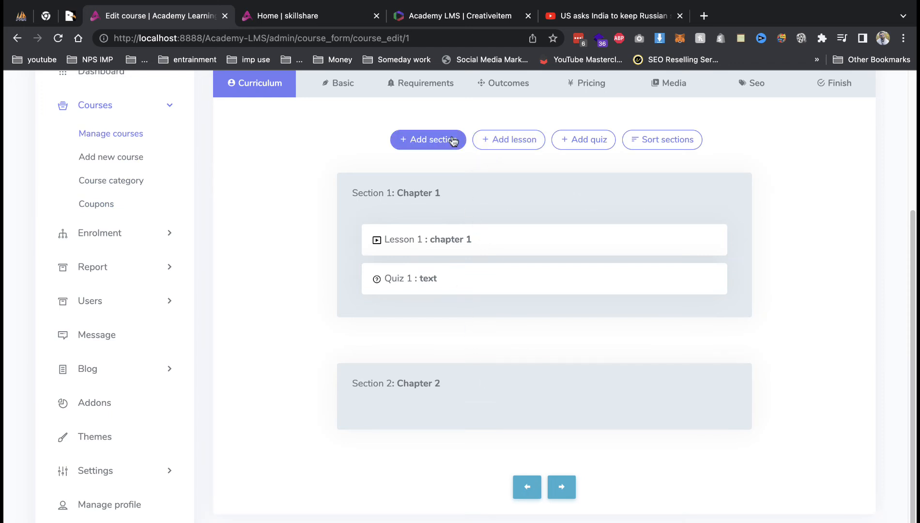
left_click(498, 139)
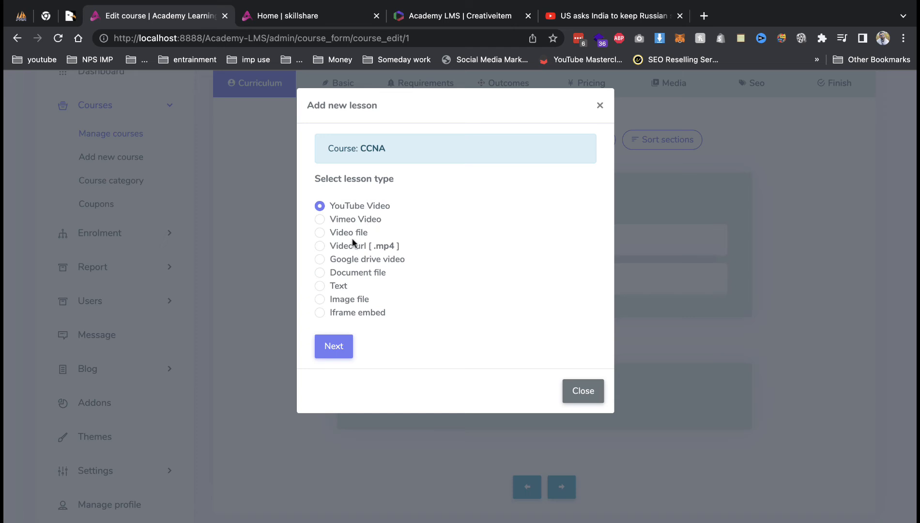
left_click(352, 246)
left_click(351, 233)
left_click(355, 246)
left_click(334, 346)
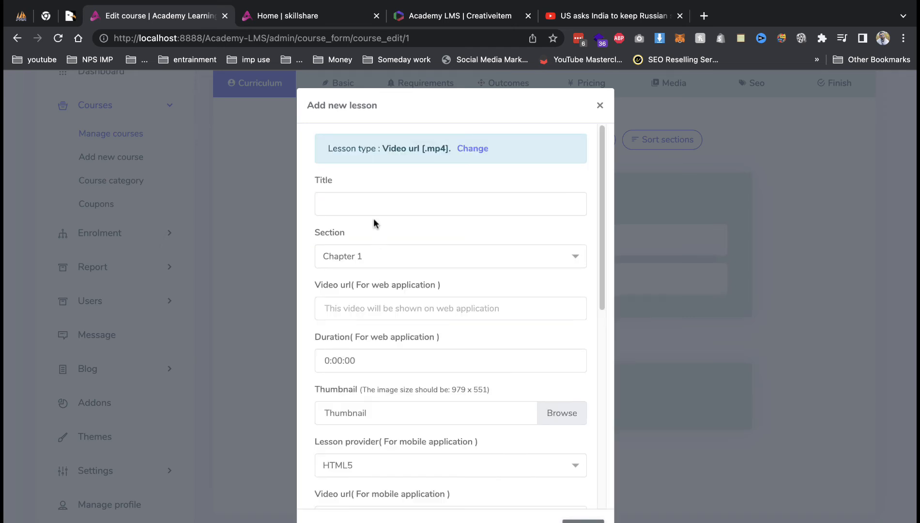
left_click(375, 204)
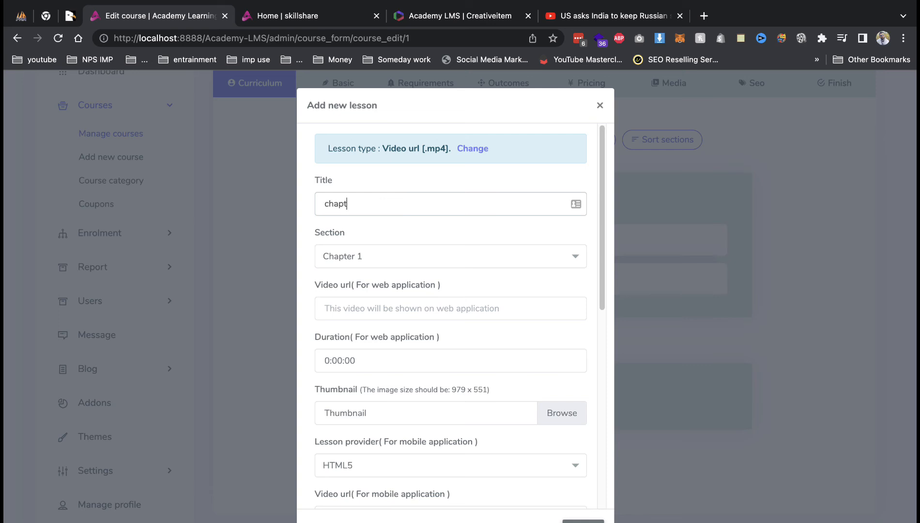
left_click(364, 257)
left_click(358, 297)
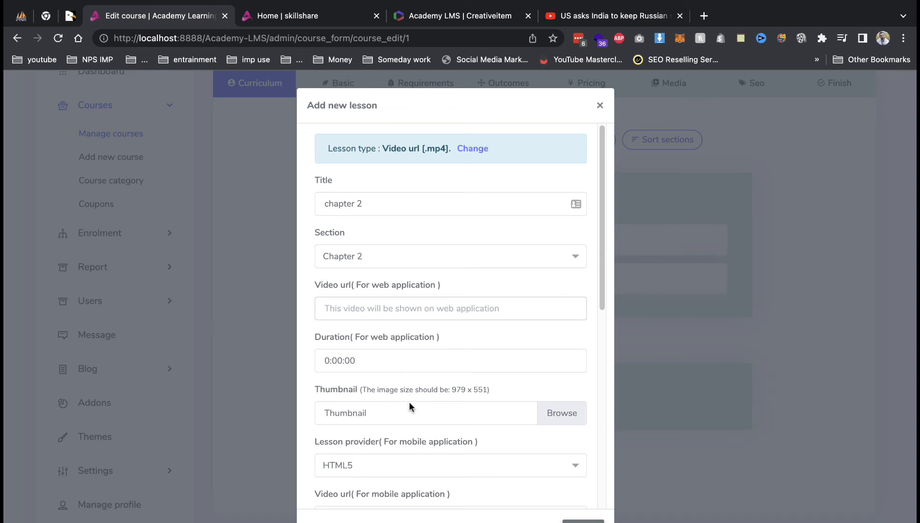
scroll(383, 375, "down", 5)
scroll(381, 376, "up", 3)
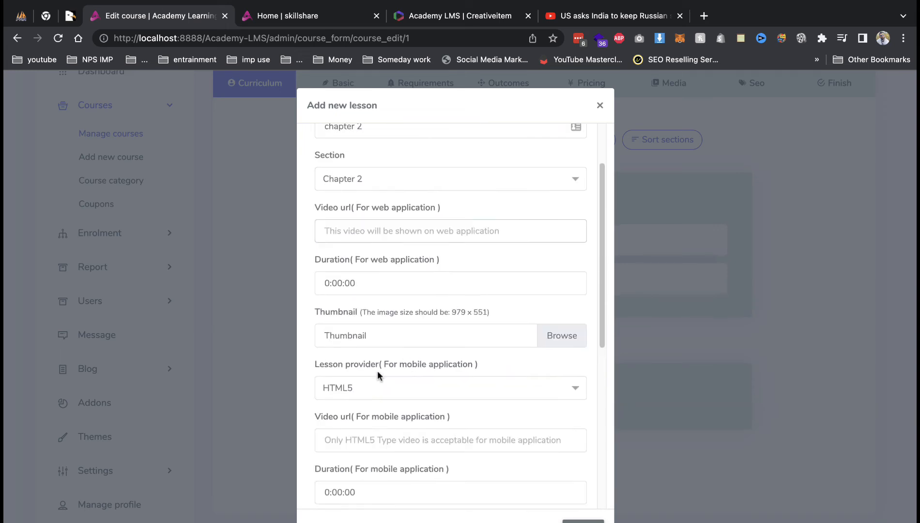
scroll(377, 369, "up", 1)
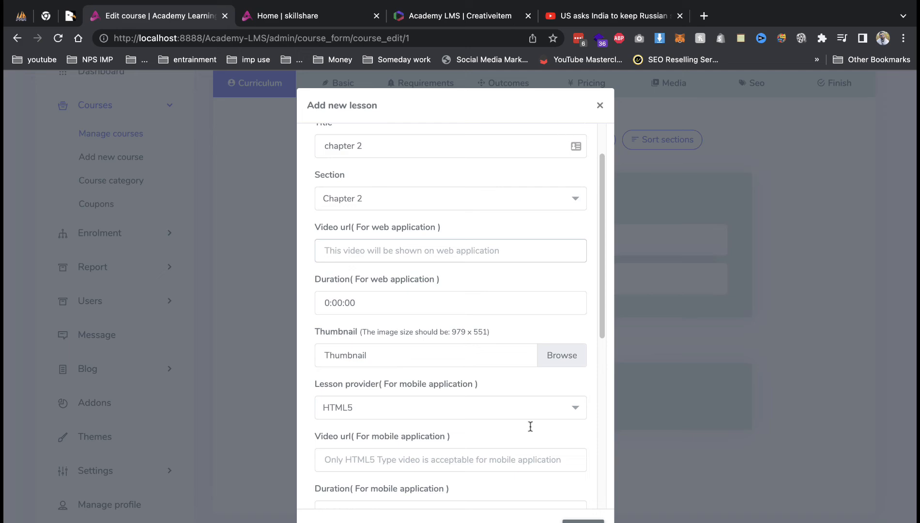
key("Escape")
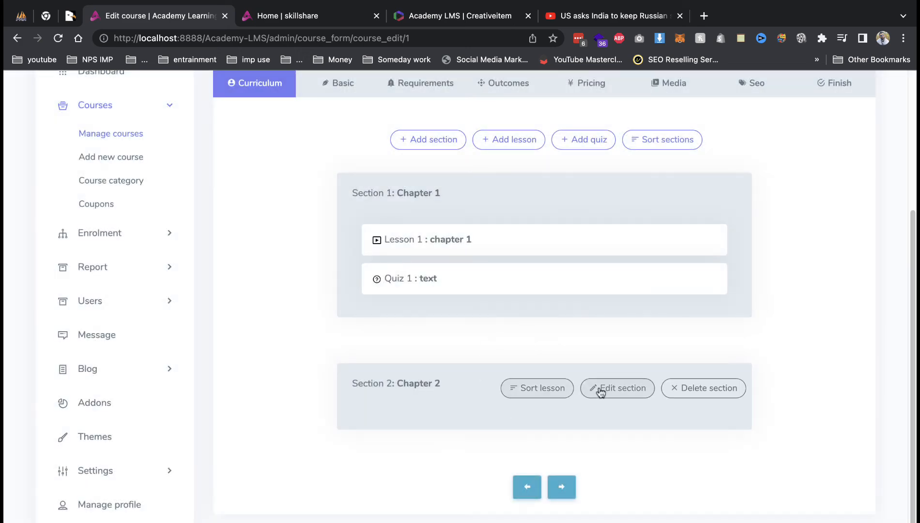
left_click(508, 139)
Start a Video file lesson titled 'chapter 2' and assign it to the Chapter 2 section.
left_click(361, 234)
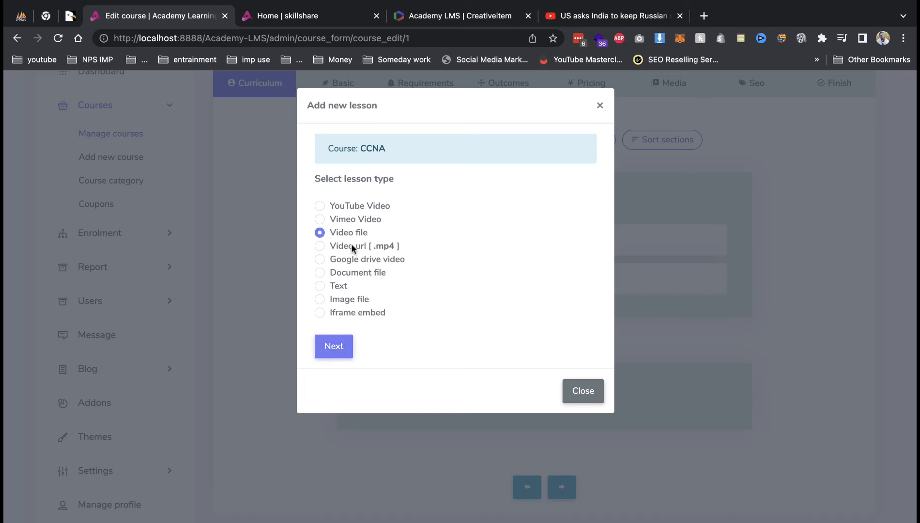
left_click(339, 346)
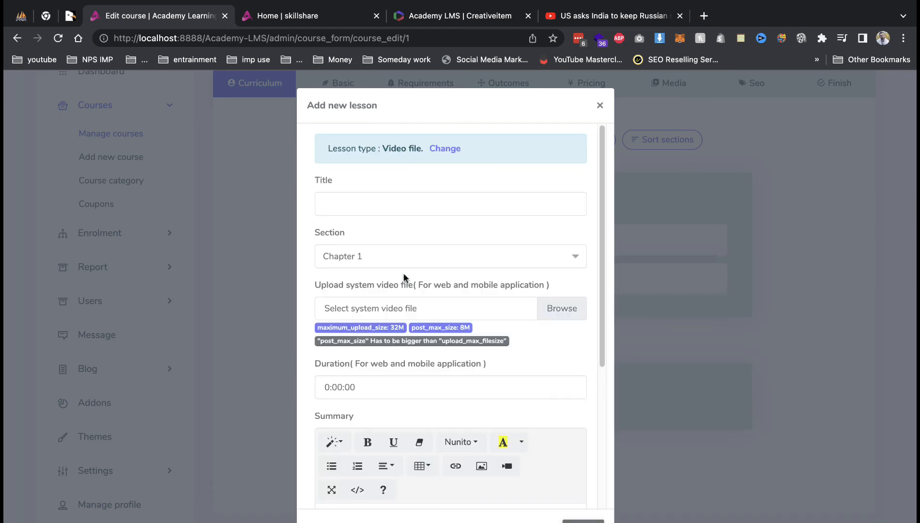
type("chapter 2")
left_click(399, 257)
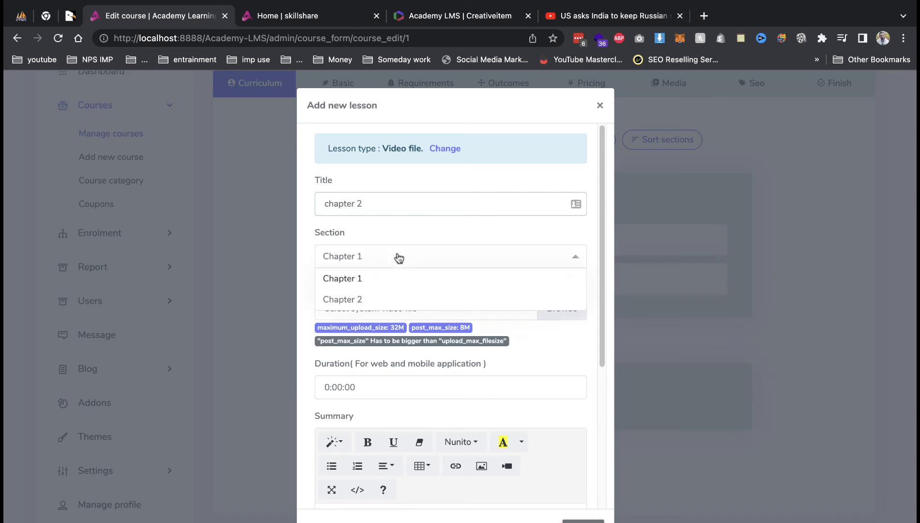
left_click(368, 304)
left_click_drag(350, 328, 412, 329)
triple_click(419, 330)
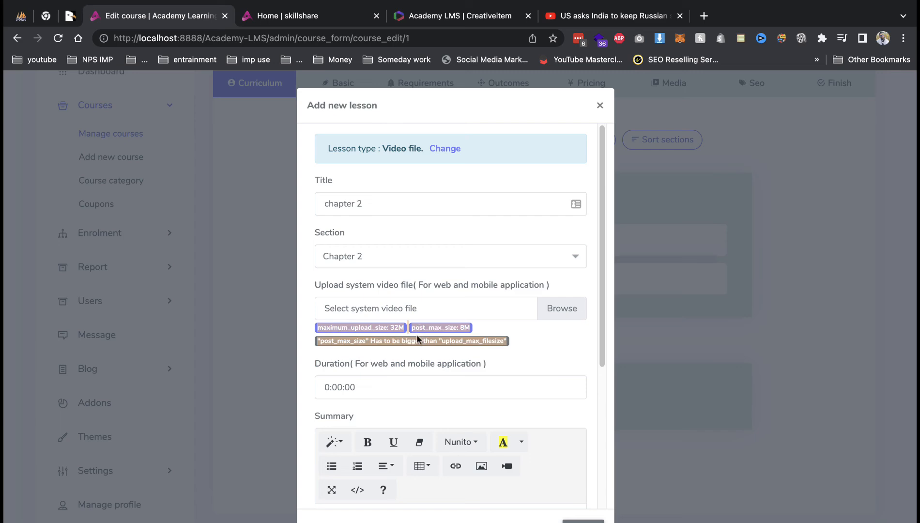
left_click(411, 344)
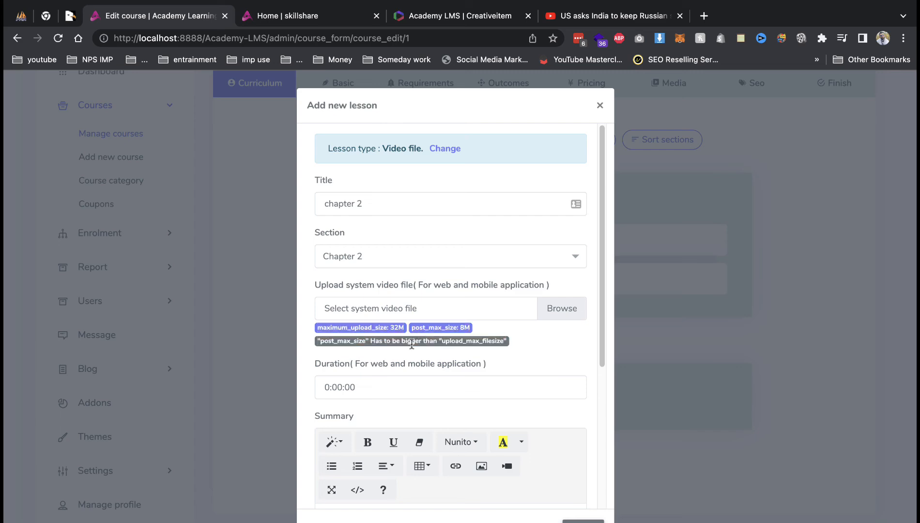
Attach Cash on pickup.mp4, set duration 0:10:00, mark it a free lesson and submit.
left_click(561, 312)
left_click(363, 231)
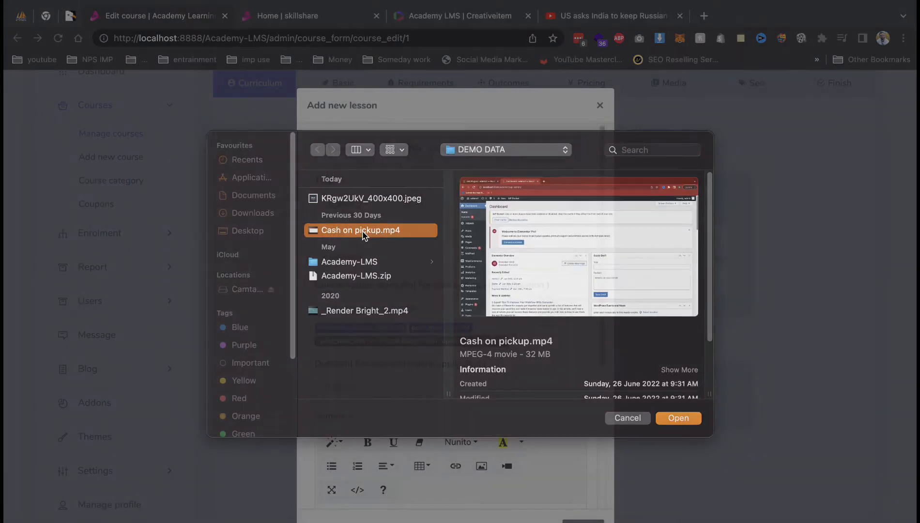
double_click(363, 232)
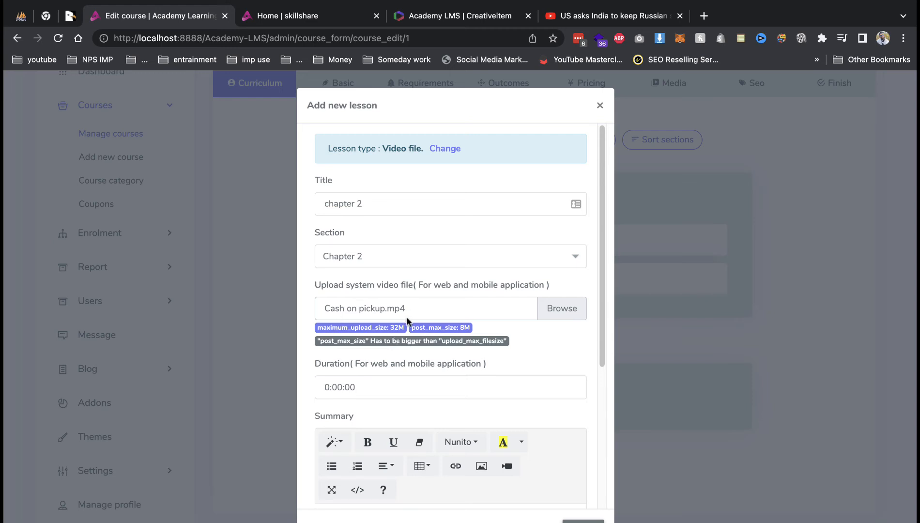
left_click(336, 386)
left_click(365, 308)
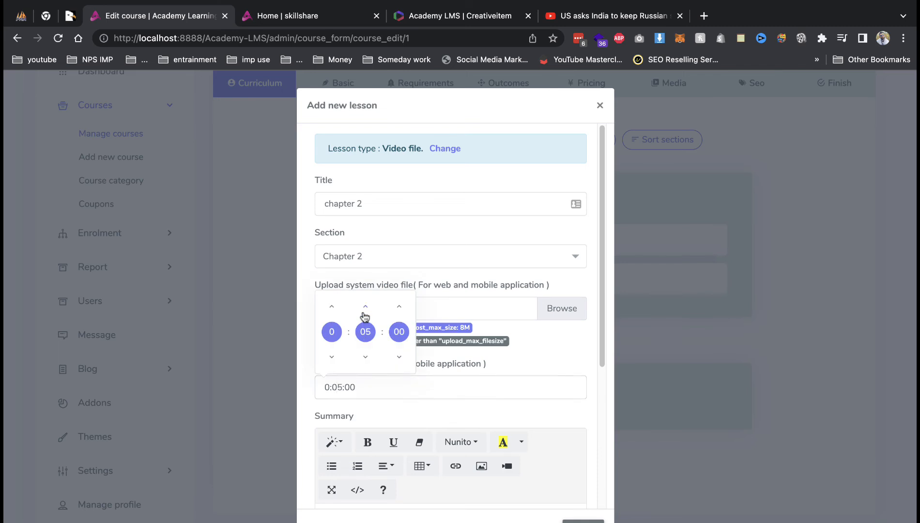
left_click(486, 437)
scroll(474, 414, "down", 5)
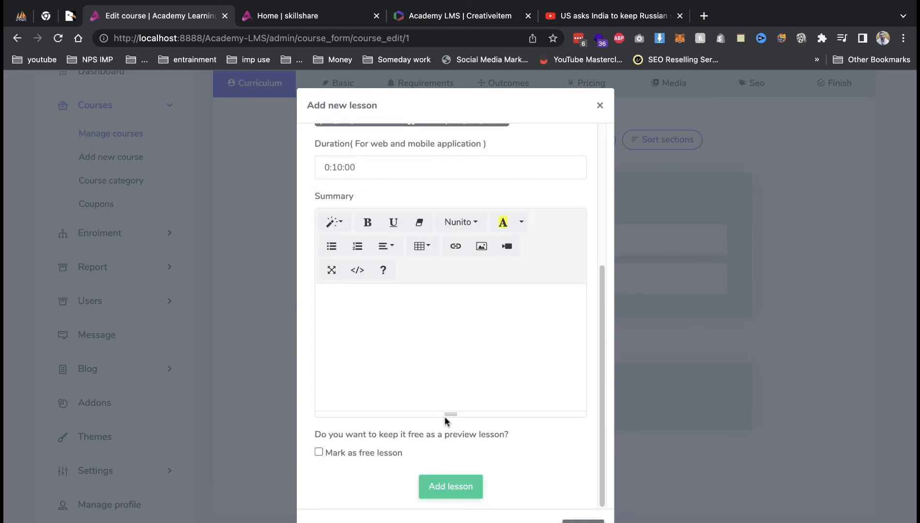
left_click(387, 453)
left_click(450, 486)
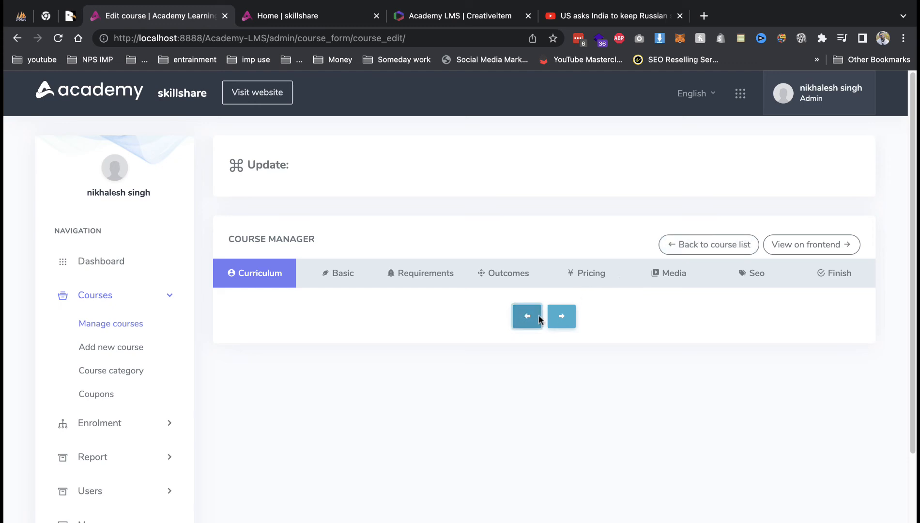
Go back through Manage courses and reopen the CCNA course to view its Chapter 1 and Chapter 2 curriculum.
left_click(560, 322)
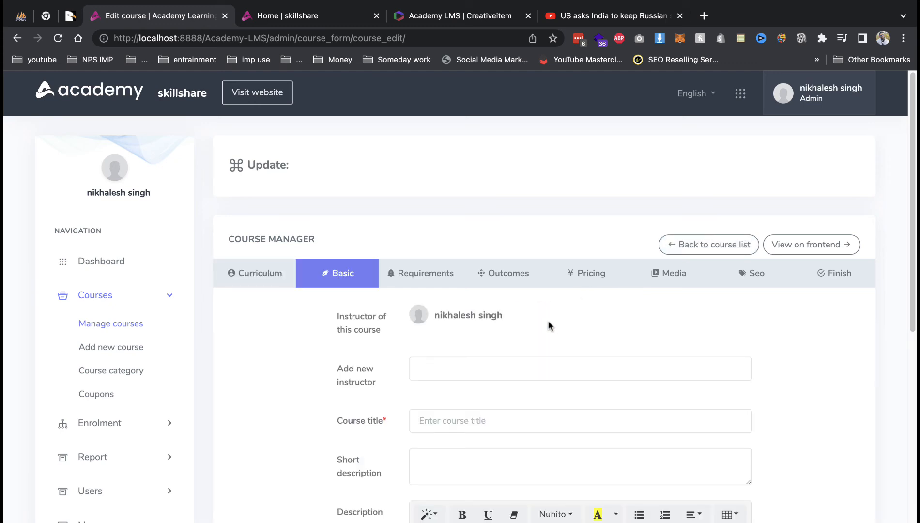
left_click(231, 275)
left_click(148, 333)
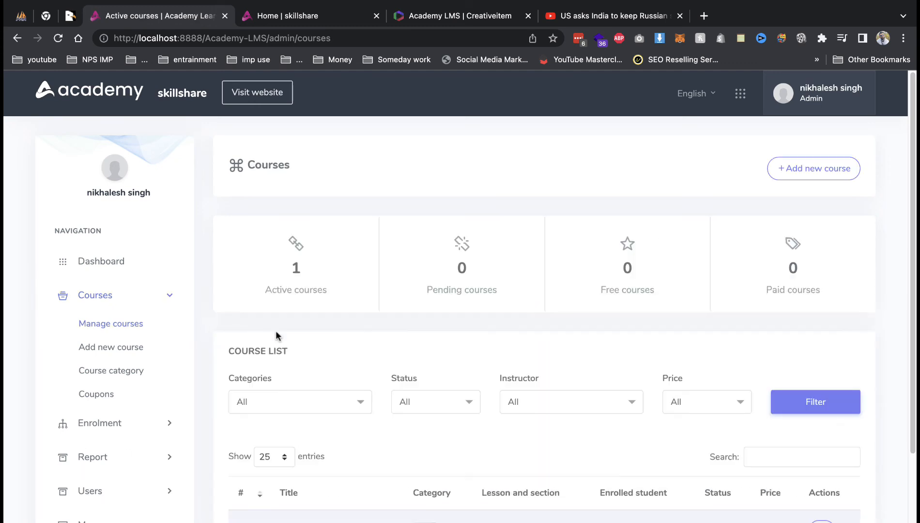
scroll(276, 335, "down", 3)
left_click(280, 378)
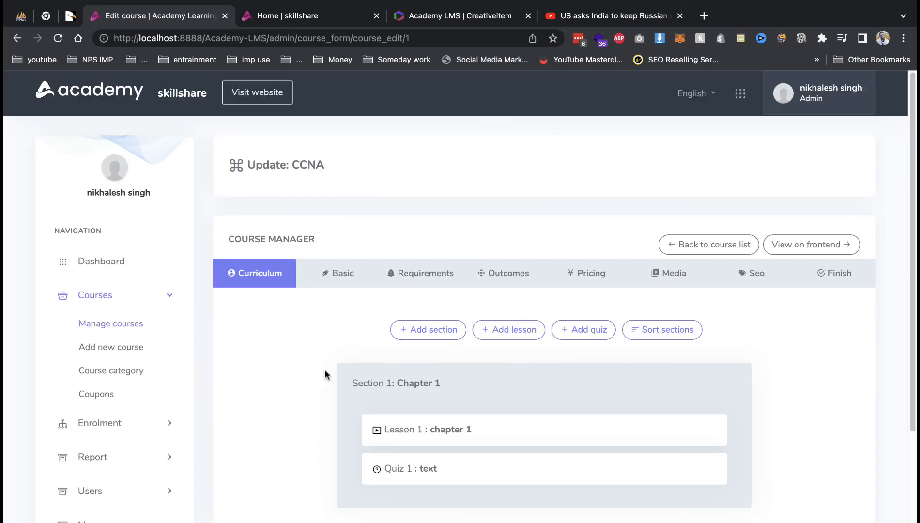
scroll(505, 400, "down", 4)
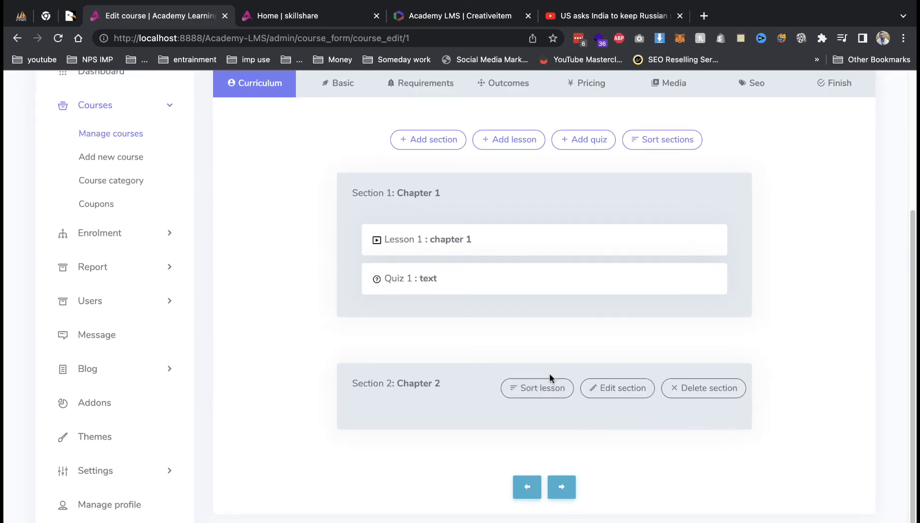
Start a new Video file lesson and enter its title 'C 2', fixing the misspelling.
left_click(530, 139)
left_click(356, 227)
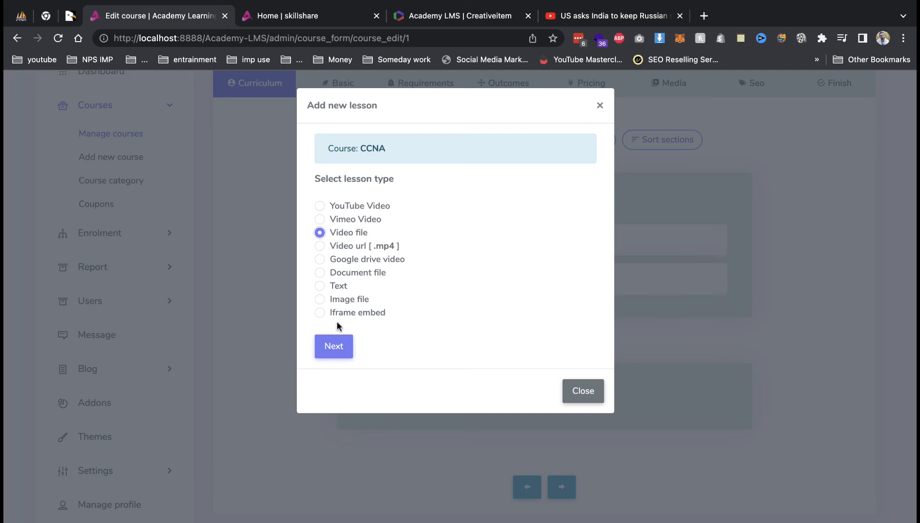
left_click(339, 341)
left_click(388, 200)
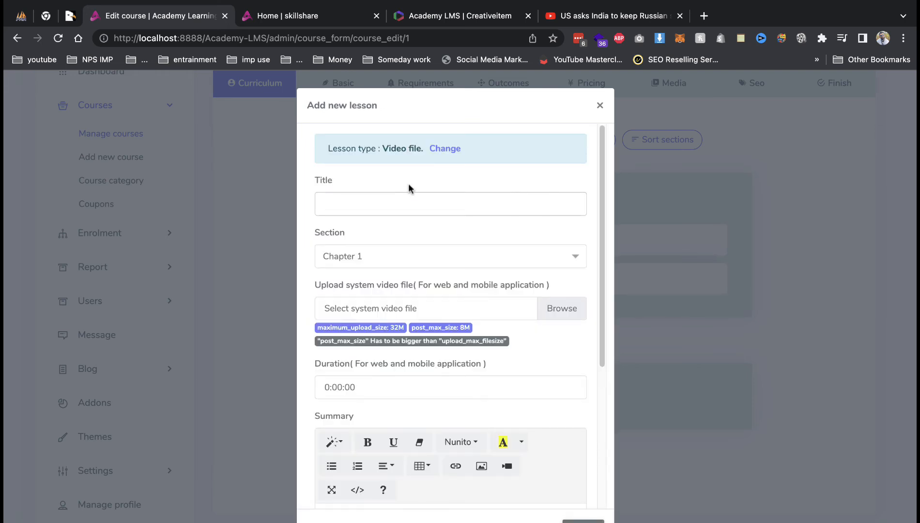
type("cah")
type("per 2")
right_click(336, 204)
left_click(353, 238)
key("BackSpace")
key("BackSpace")
key("BackSpace")
key("BackSpace")
Place the lesson under Chapter 2, attach Cash on pickup.mp4 and submit it.
left_click(368, 257)
left_click(362, 300)
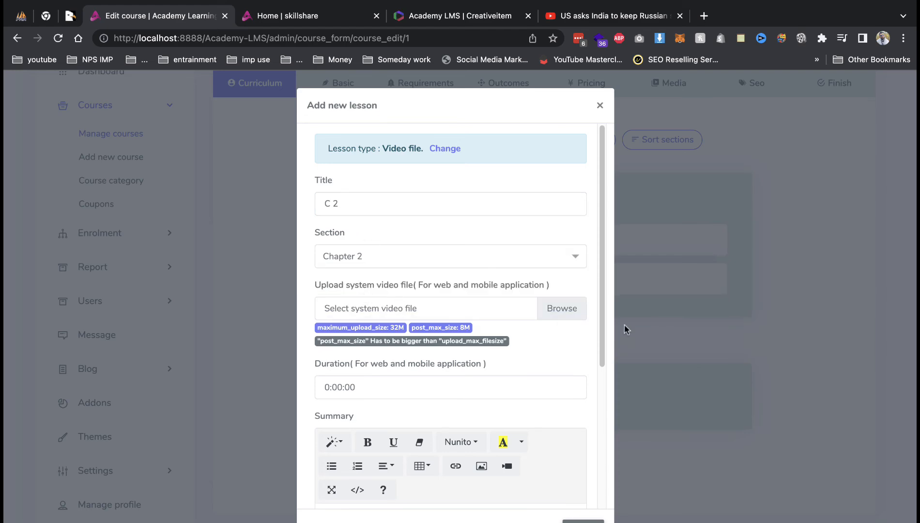
left_click(562, 309)
double_click(349, 232)
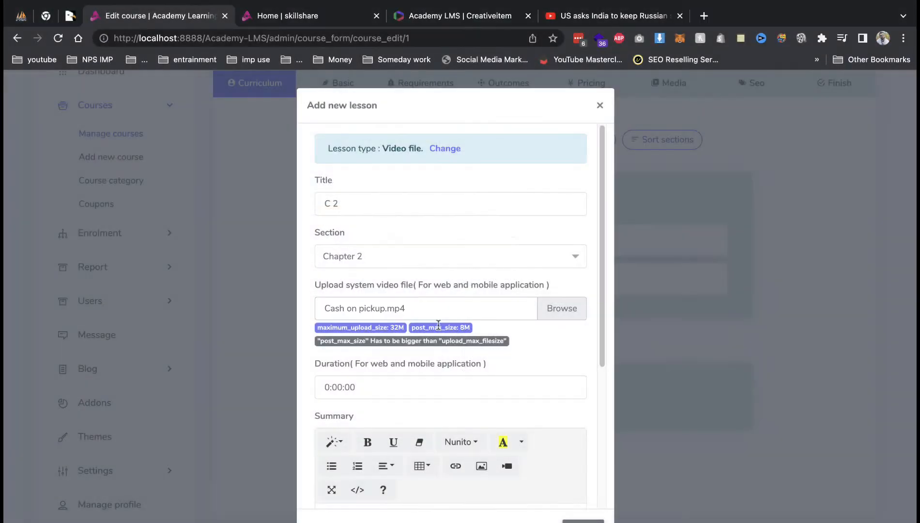
scroll(445, 340, "down", 5)
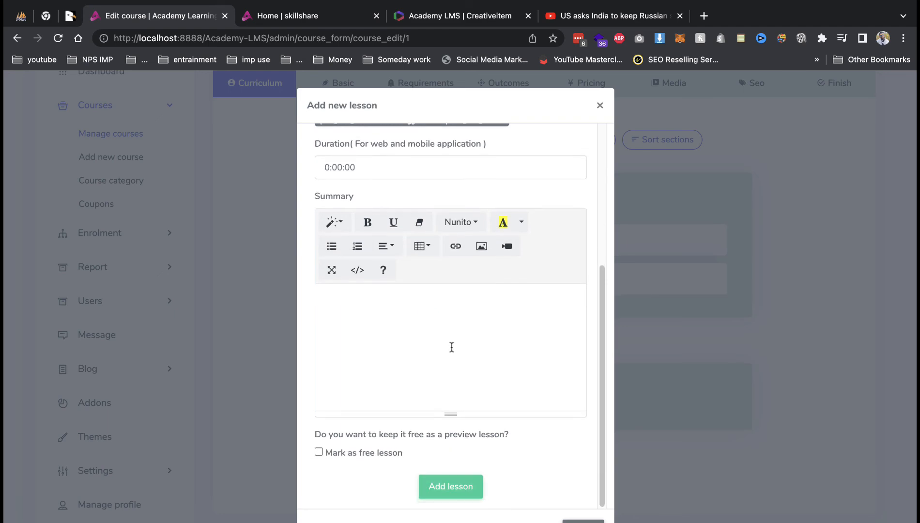
left_click(466, 499)
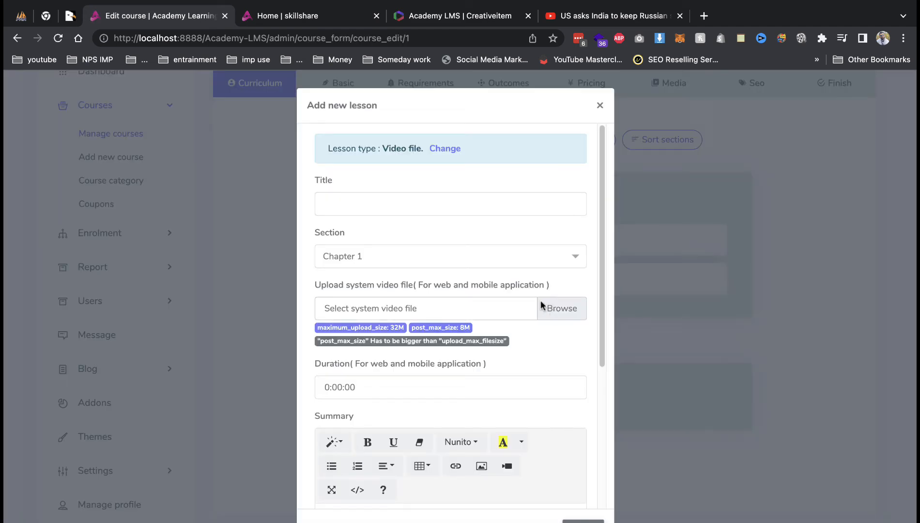
Replace the lesson video with the smaller 1.6 MB _Render Bright_2.mp4 file.
left_click(540, 305)
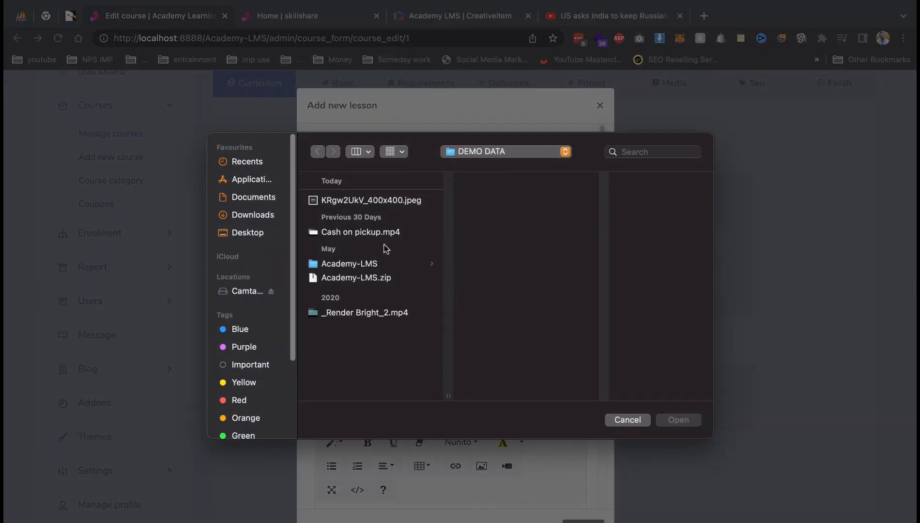
left_click(374, 235)
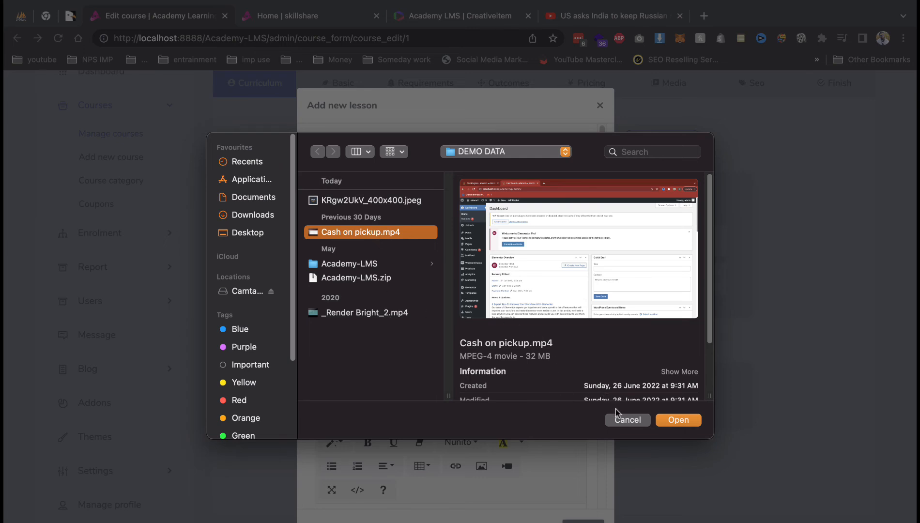
mouse_move(562, 309)
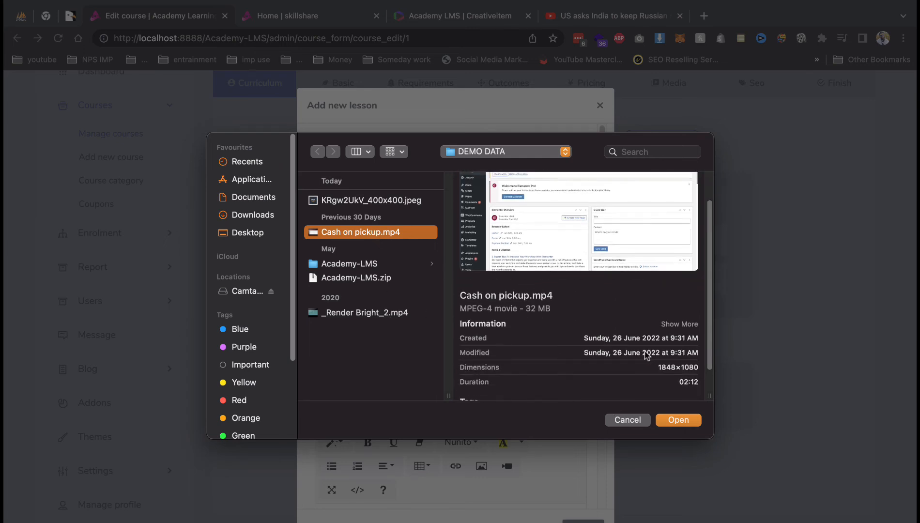
left_click(355, 314)
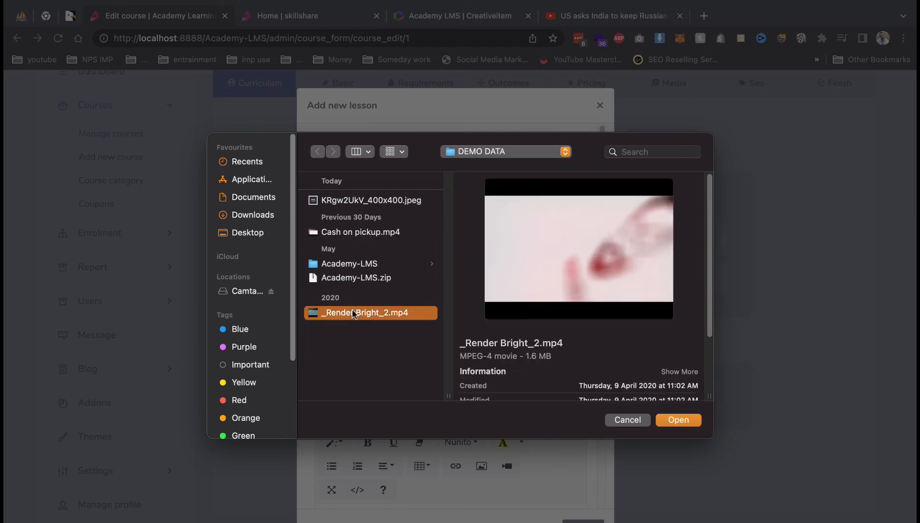
double_click(355, 314)
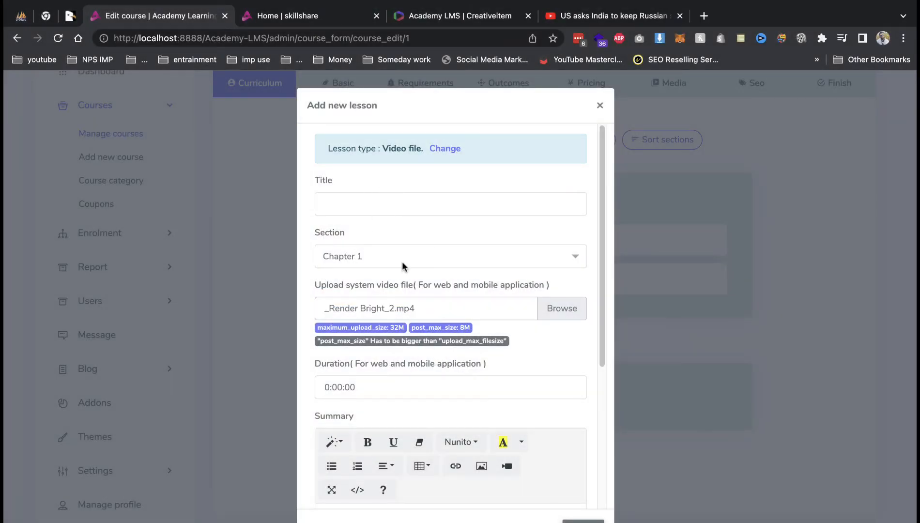
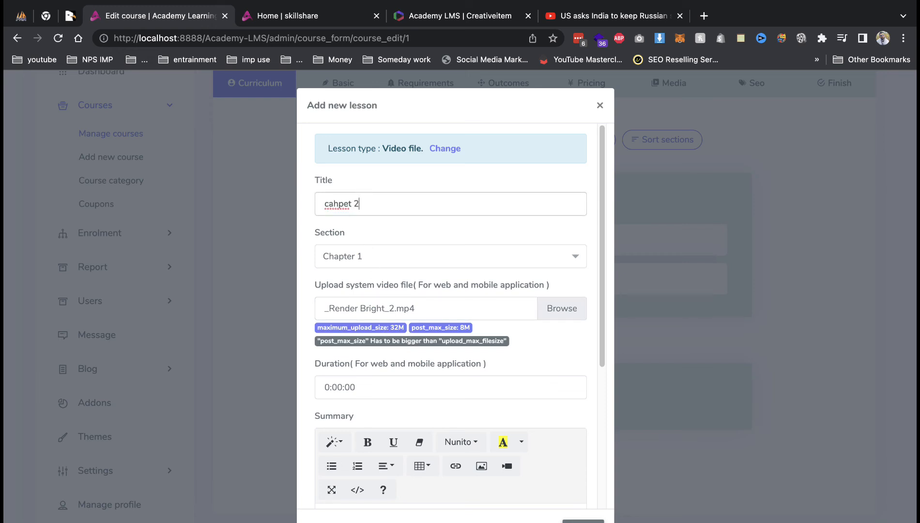
Correct the lesson title to 'chapter 2' and add the lesson under Chapter 1.
double_click(346, 202)
type("chapter")
scroll(406, 324, "down", 5)
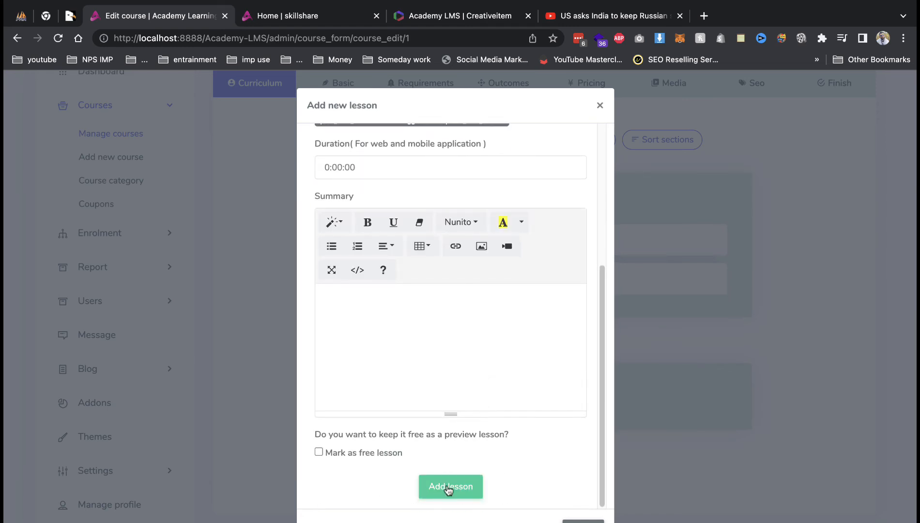
left_click(449, 487)
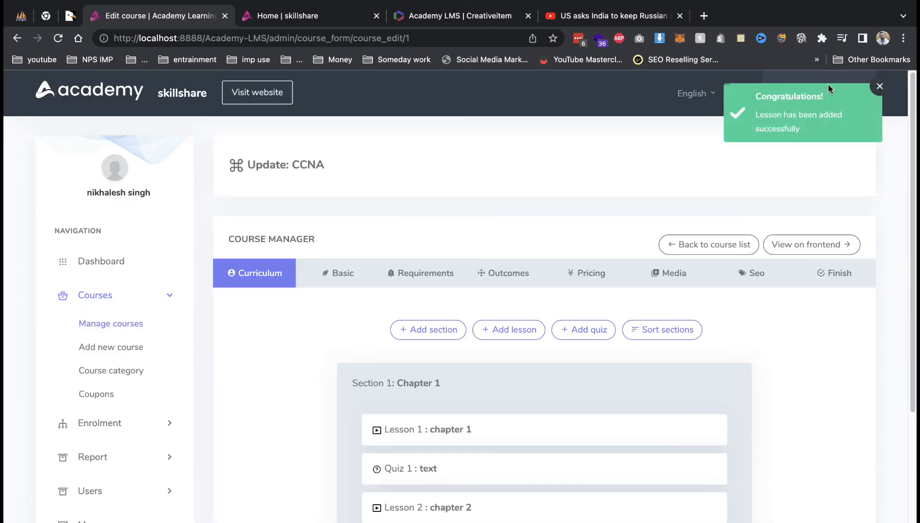
scroll(706, 184, "down", 5)
left_click_drag(441, 272, 437, 267)
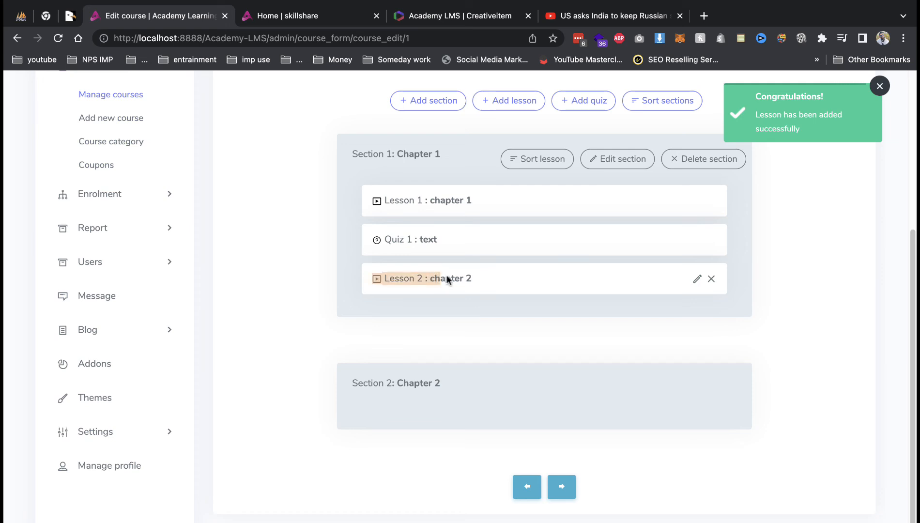
On the Basic tab, pick the suggested person in Add new instructor.
scroll(451, 262, "up", 5)
left_click(353, 271)
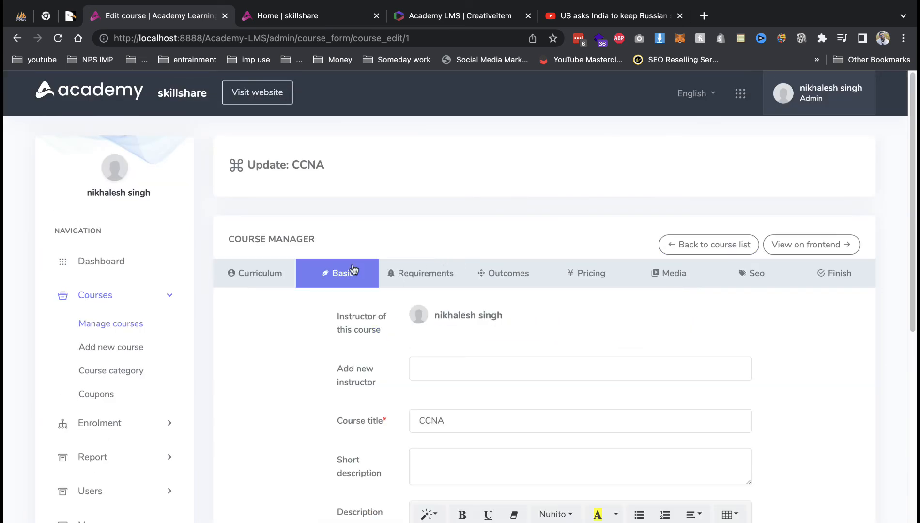
scroll(448, 321, "down", 2)
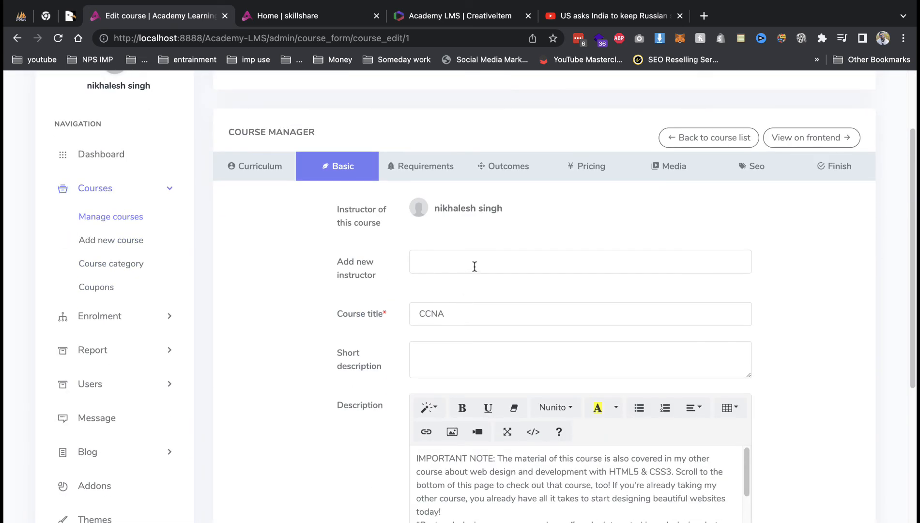
left_click(440, 267)
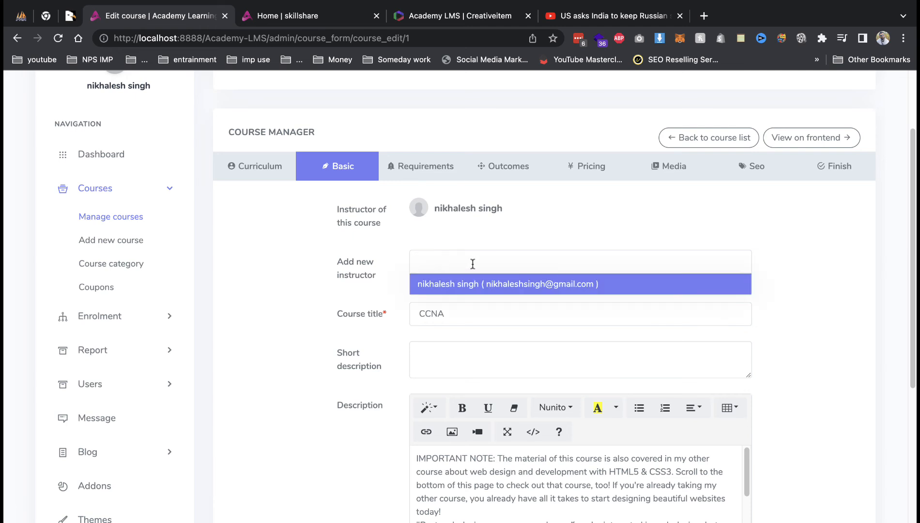
left_click(466, 246)
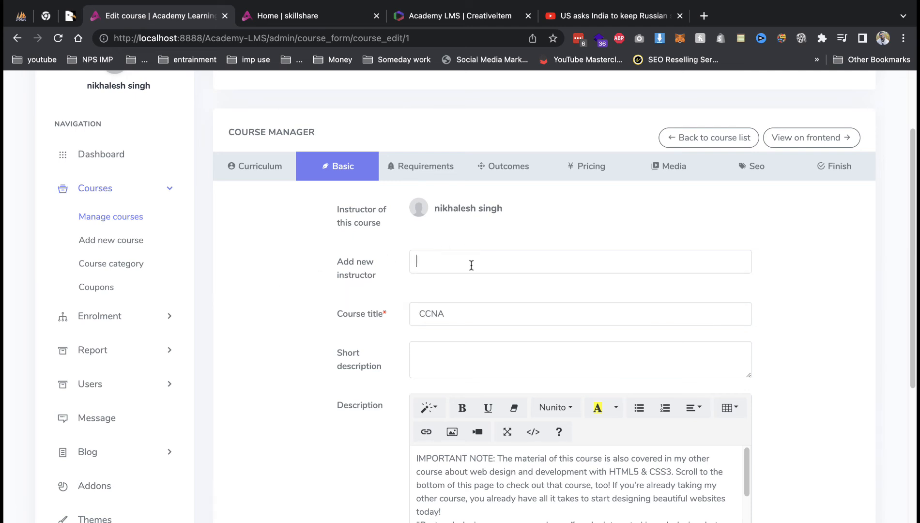
left_click(471, 264)
left_click(460, 285)
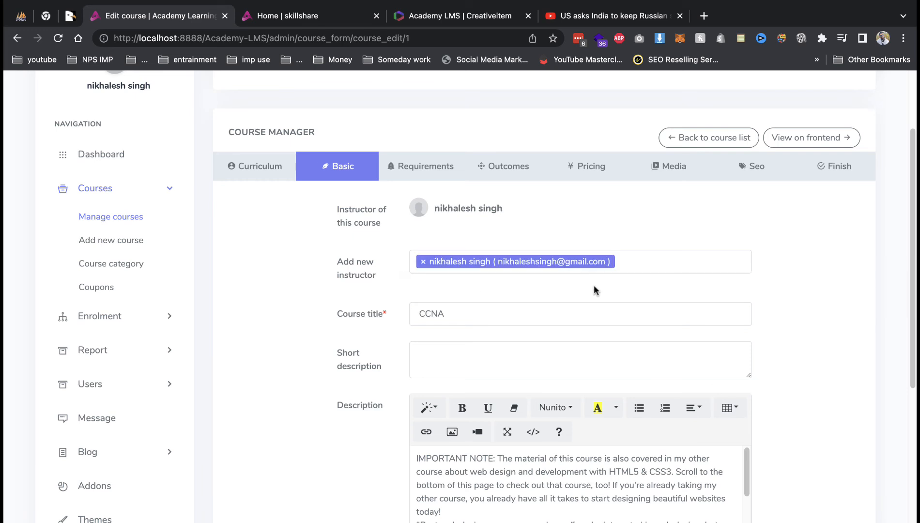
Step through Requirements to Finish and submit the updated CCNA course.
scroll(557, 293, "down", 10)
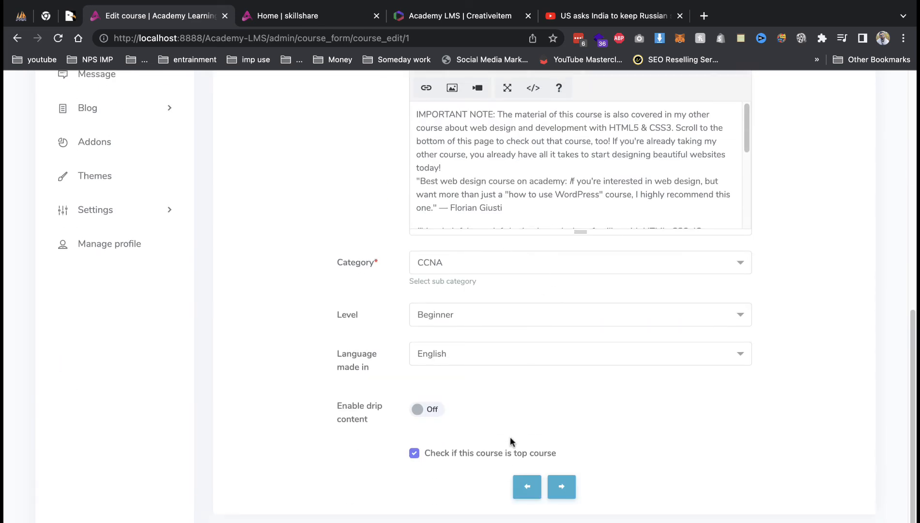
scroll(450, 270, "up", 8)
left_click(436, 100)
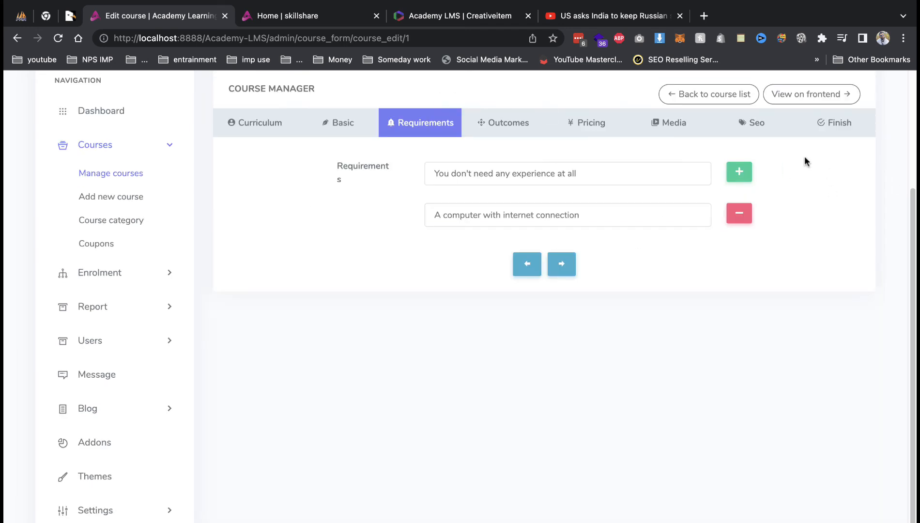
left_click(845, 126)
left_click(561, 245)
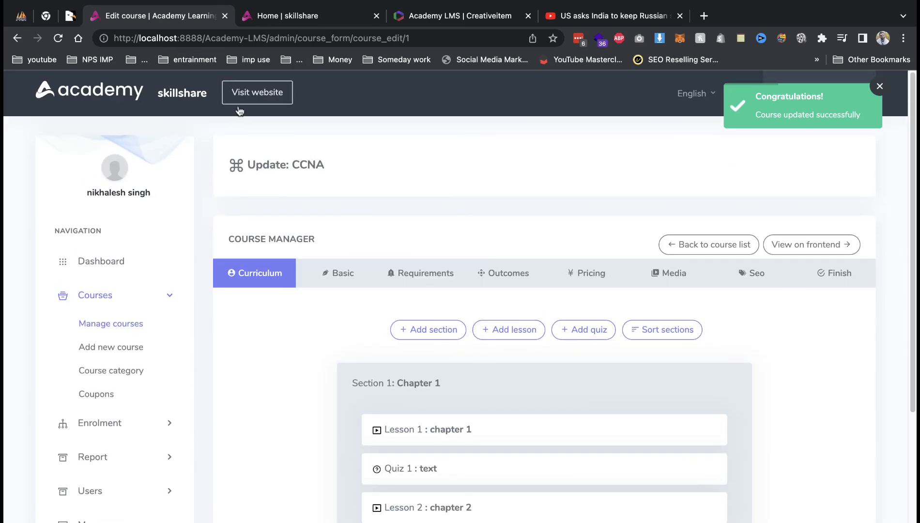
Go to the public website and open the CCNA course from Top courses.
left_click(257, 93)
scroll(267, 218, "down", 5)
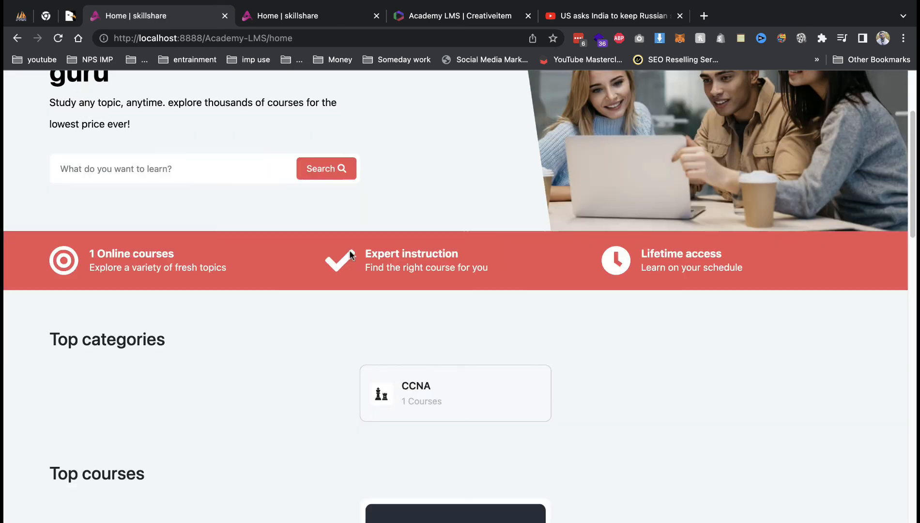
scroll(351, 253, "down", 5)
left_click(436, 306)
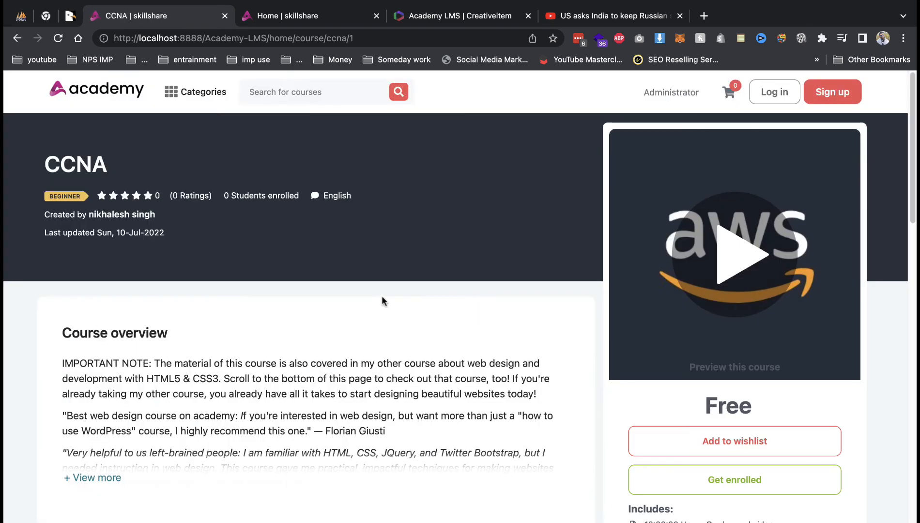
Review the CCNA curriculum and About instructor sections, trying the enrol button.
scroll(383, 301, "down", 5)
scroll(425, 281, "up", 5)
scroll(217, 288, "down", 5)
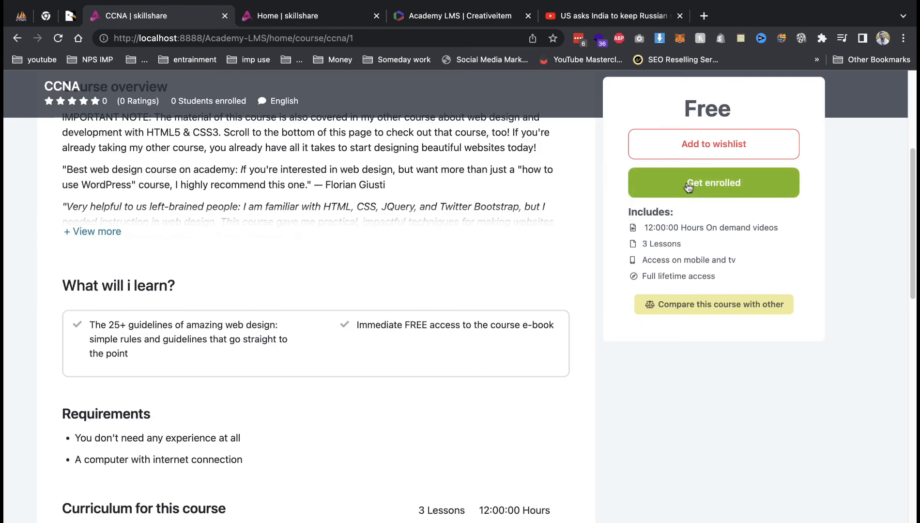
scroll(612, 226, "down", 5)
left_click(667, 191)
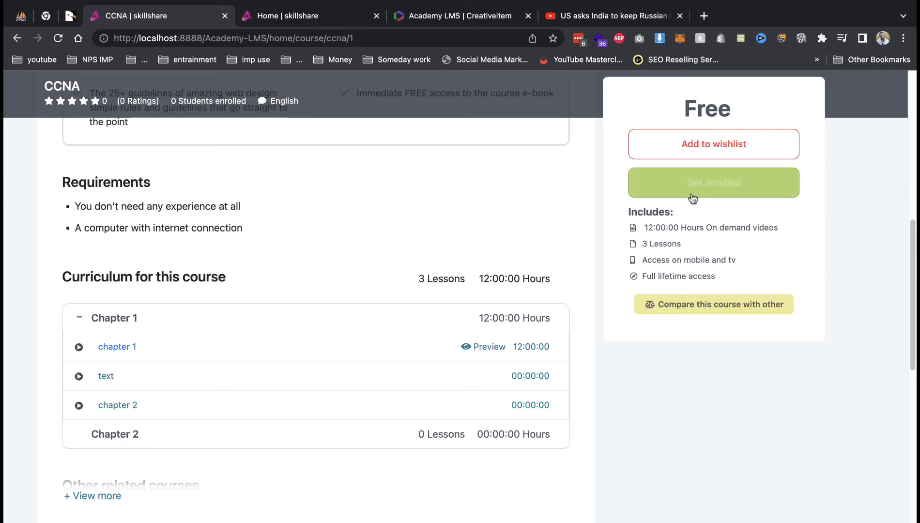
scroll(532, 281, "down", 1)
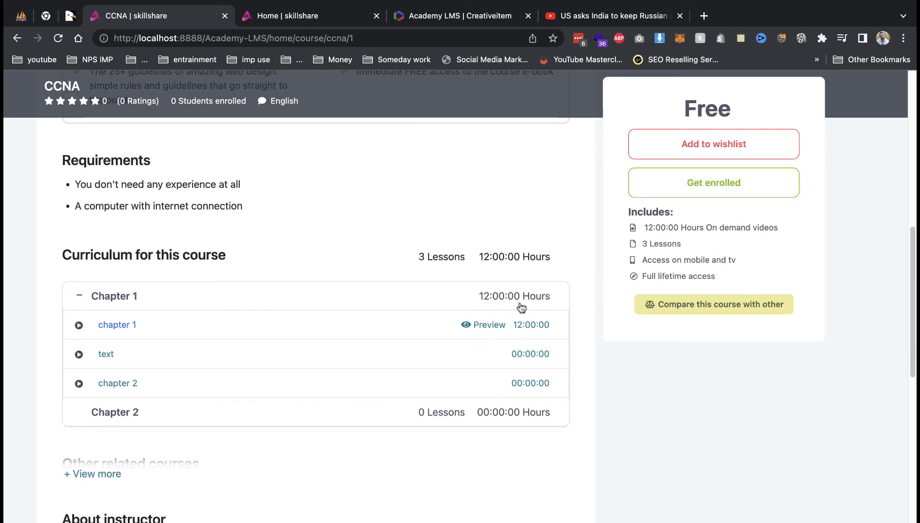
scroll(336, 286, "down", 4)
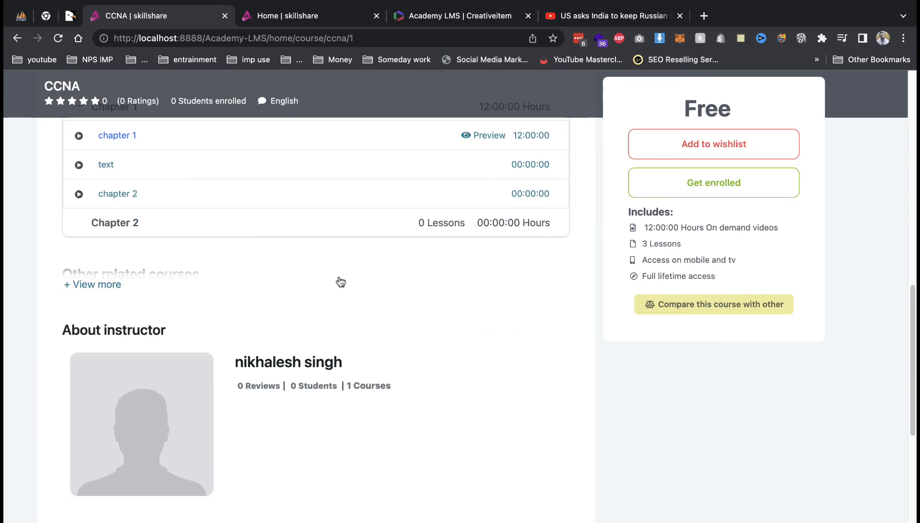
Attempt the 'text' quiz, check the ticked answers, then go back to the CCNA edit page.
left_click(98, 163)
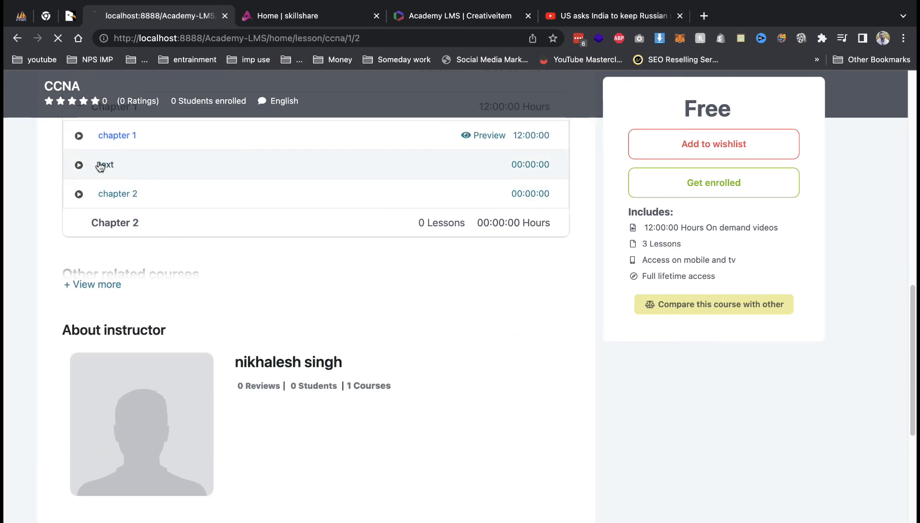
left_click(343, 188)
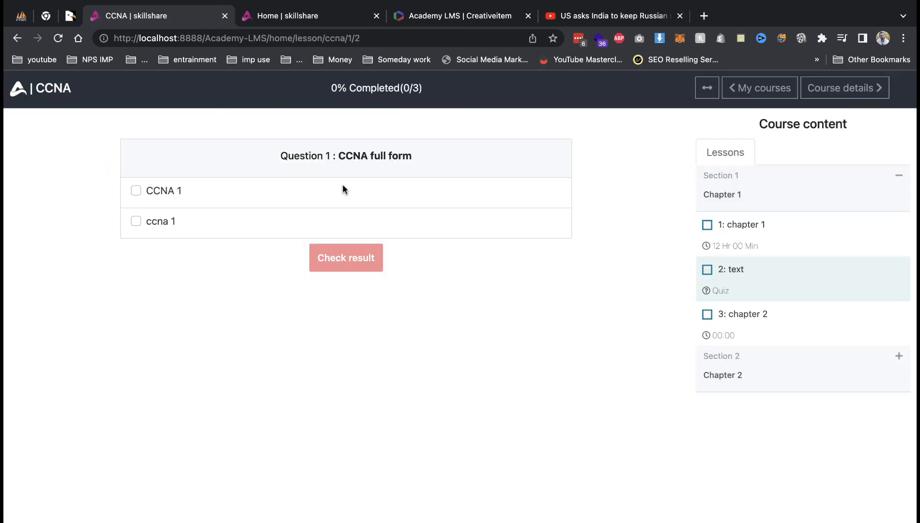
left_click(166, 198)
left_click(161, 219)
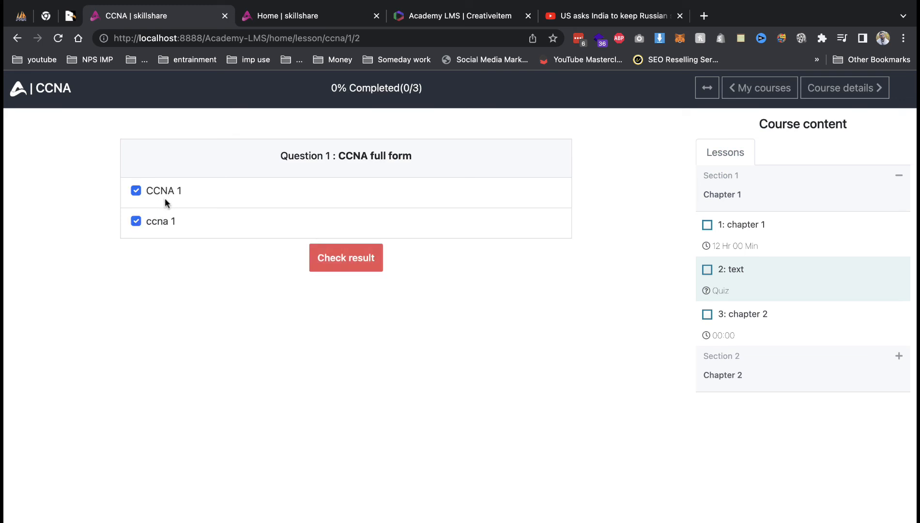
left_click(177, 191)
left_click(316, 257)
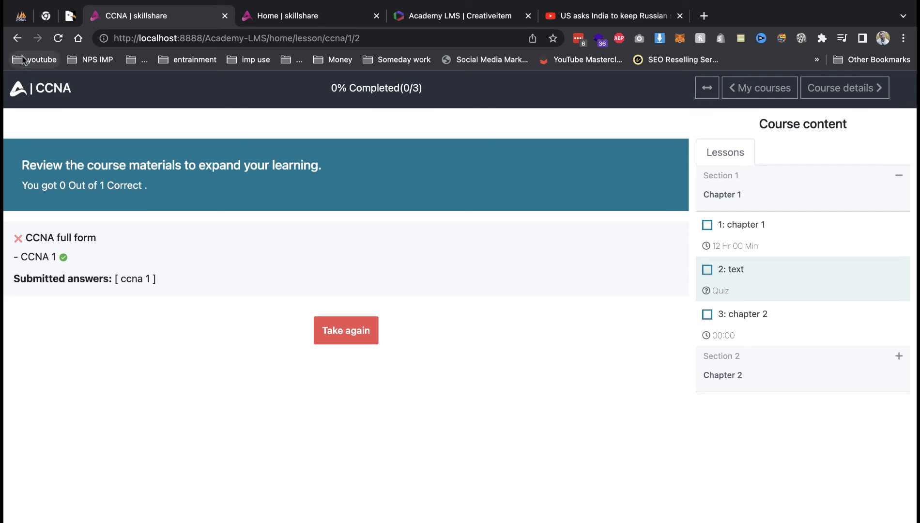
left_click(18, 39)
left_click(18, 39)
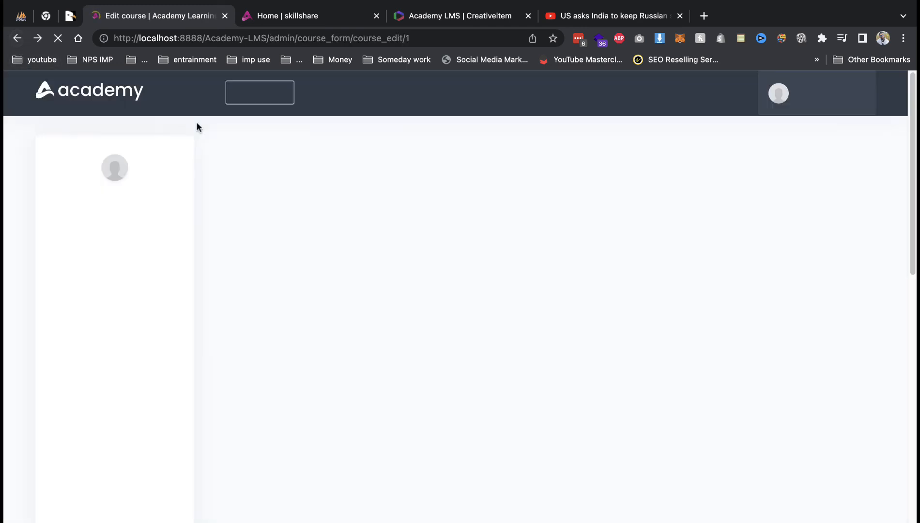
Add a coupon with a random code, 17% discount, expiring 07/10/2022.
left_click(106, 393)
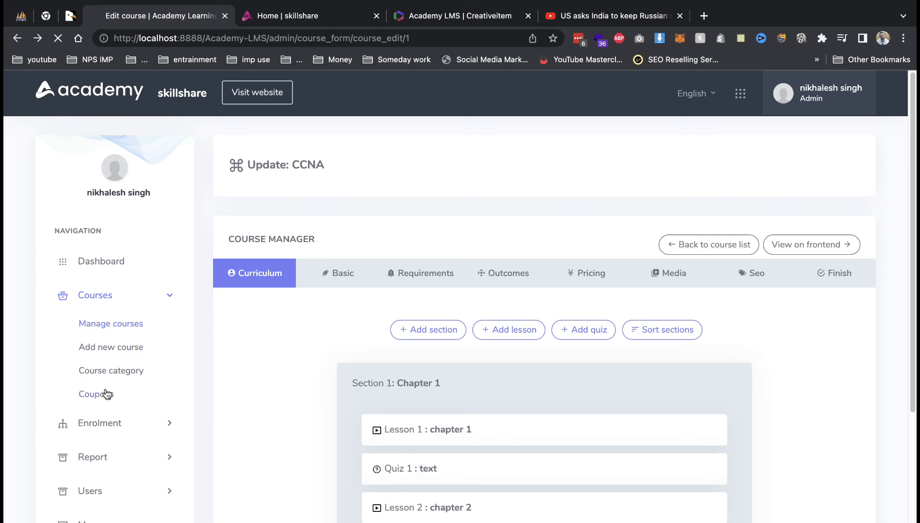
left_click(766, 172)
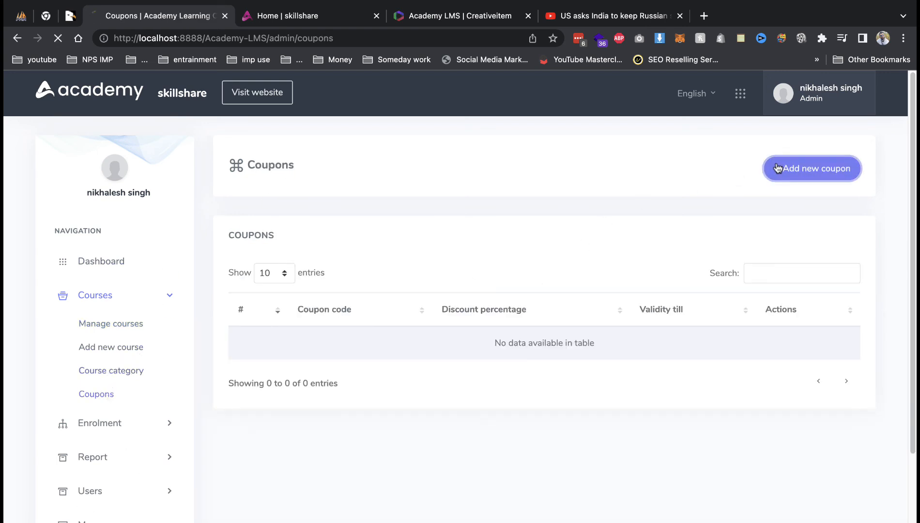
left_click(655, 290)
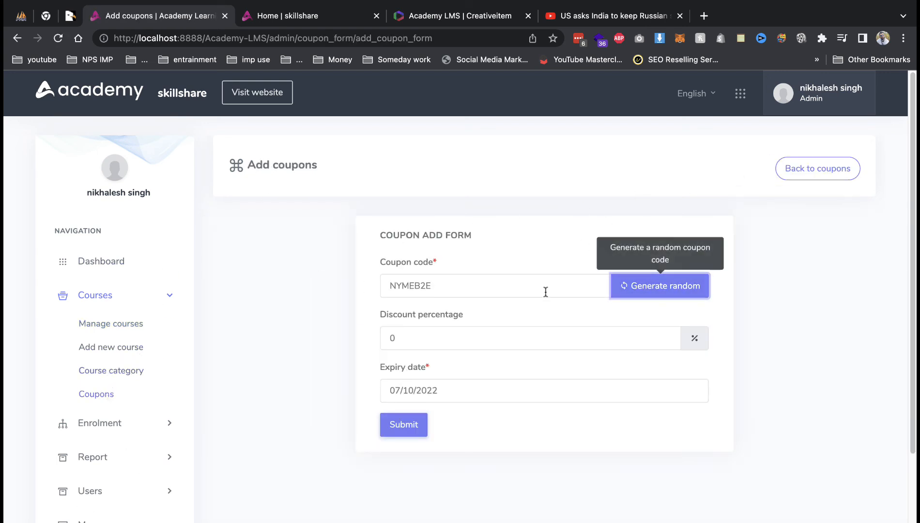
double_click(666, 335)
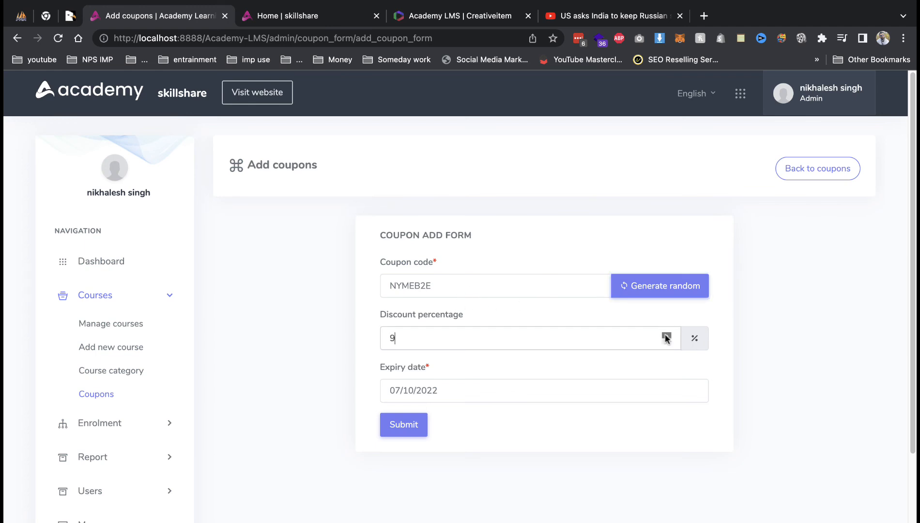
left_click(666, 336)
left_click(417, 421)
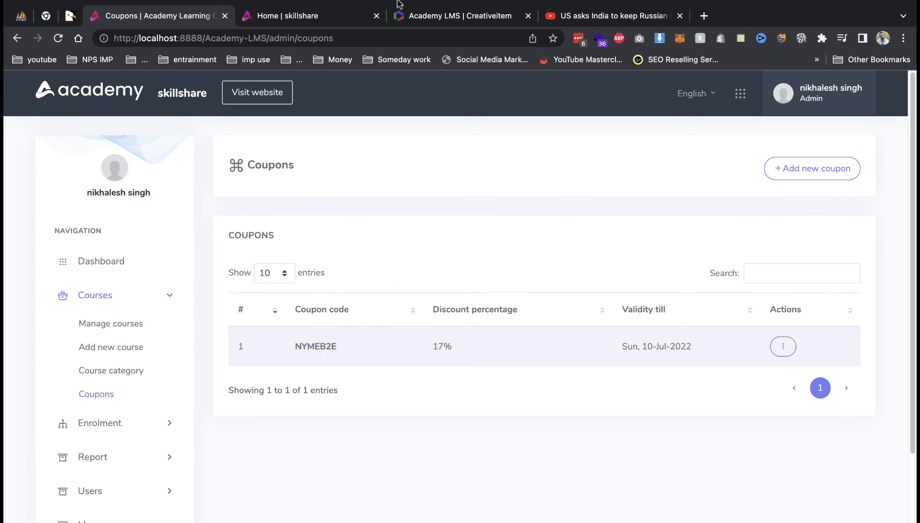
Glance at the public home page, then return to admin and expand Enrolment.
left_click(325, 17)
scroll(883, 294, "up", 6)
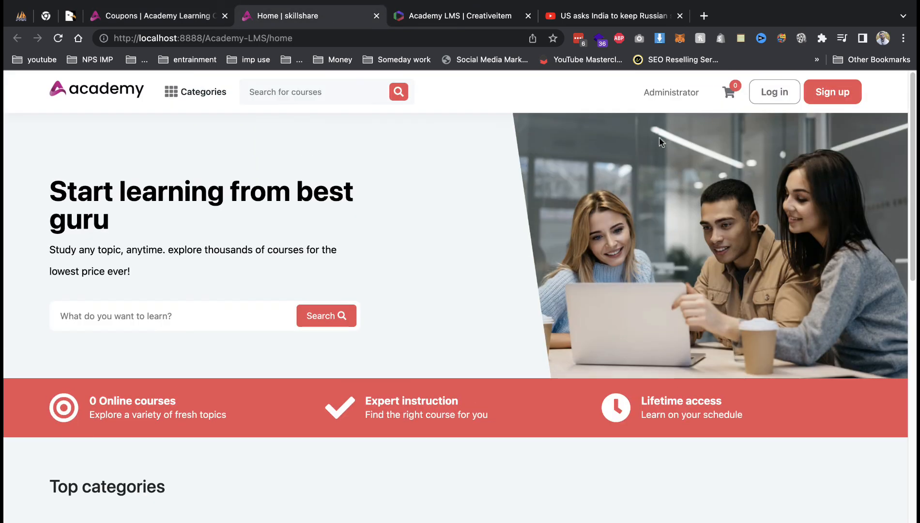
left_click(155, 16)
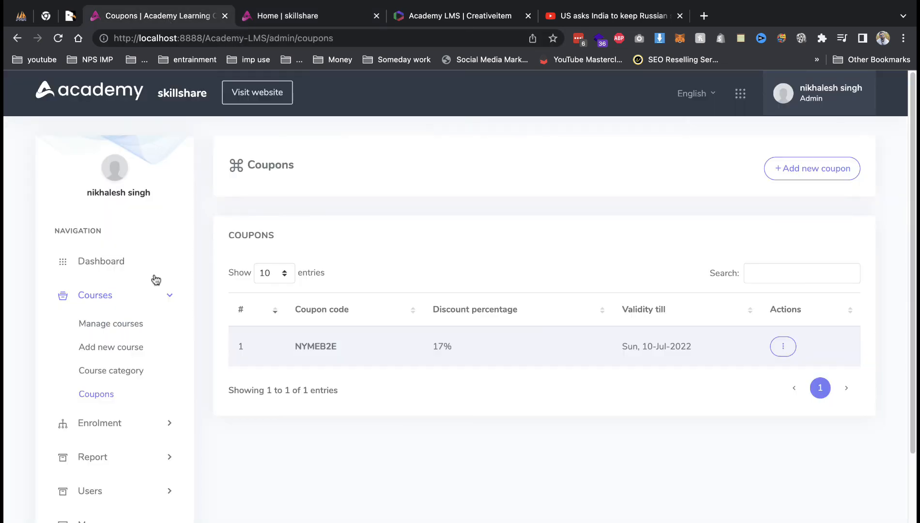
left_click(130, 424)
View Enrol history and the Enrol a student form, then expand Users > Instructors.
left_click(136, 359)
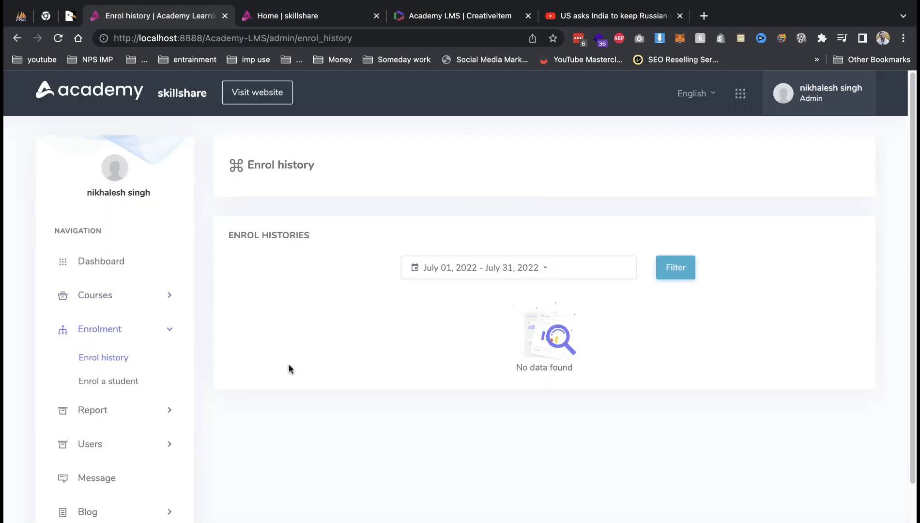
left_click(129, 381)
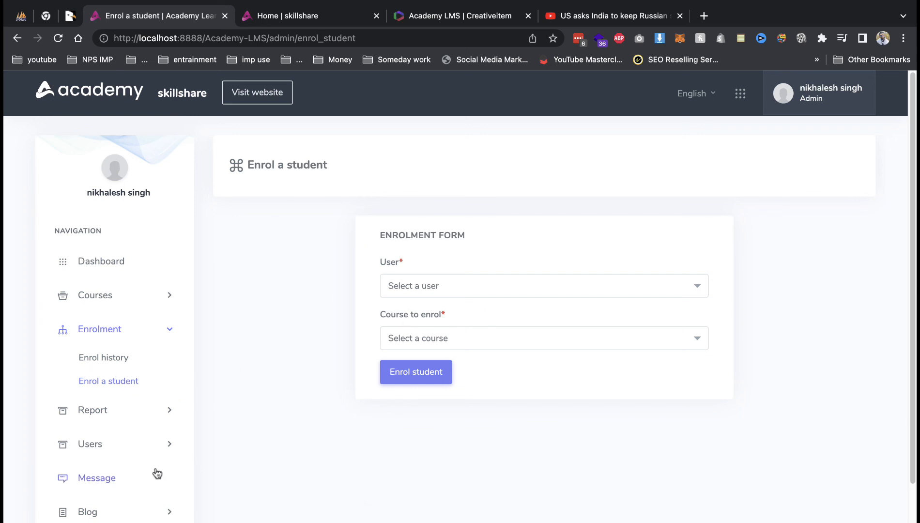
scroll(156, 475, "down", 1)
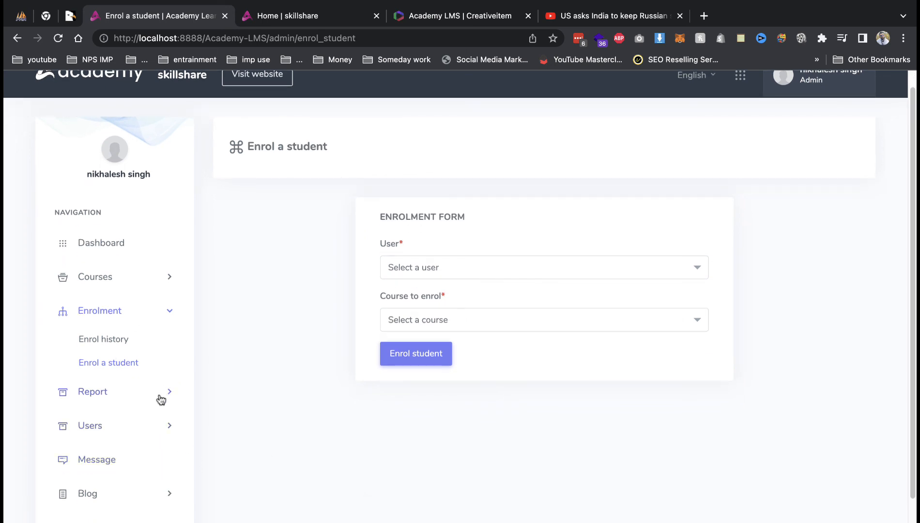
scroll(161, 436, "down", 1)
left_click(160, 431)
left_click(113, 433)
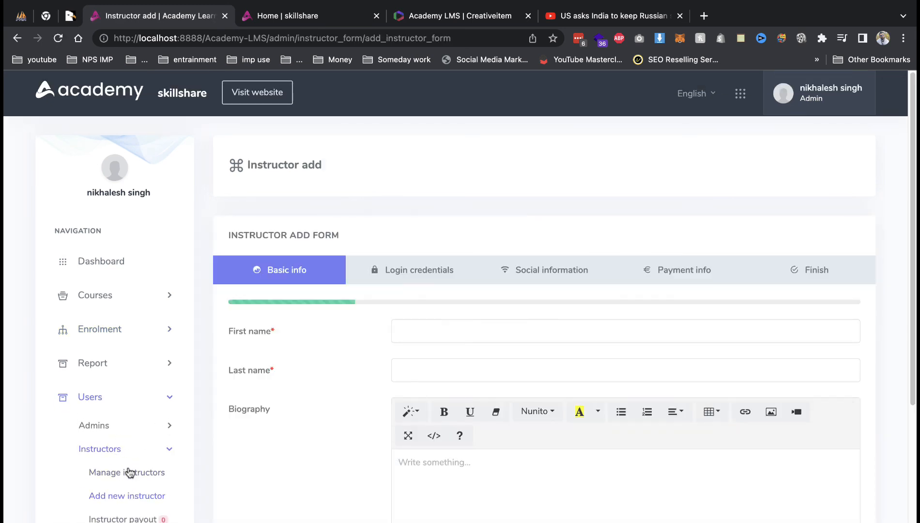
Autofill the instructor's first and last name on the basic info step.
scroll(538, 317, "down", 5)
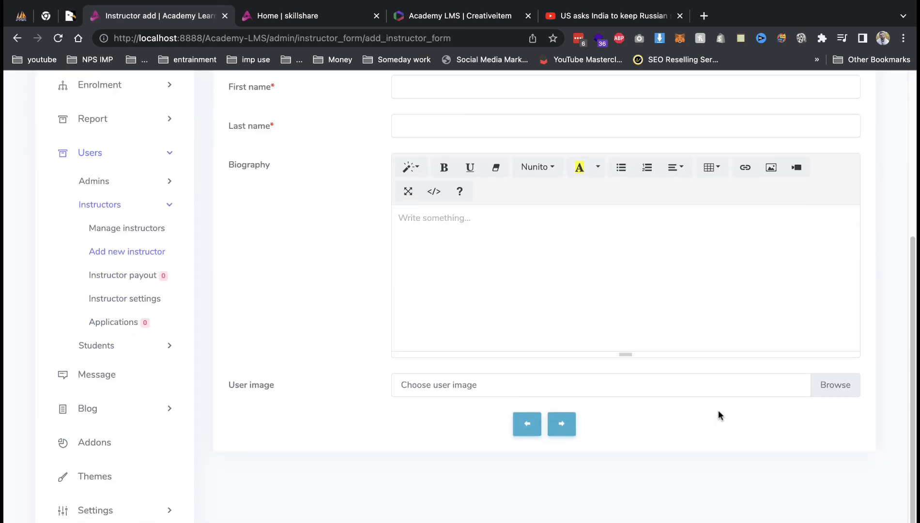
scroll(516, 335, "up", 3)
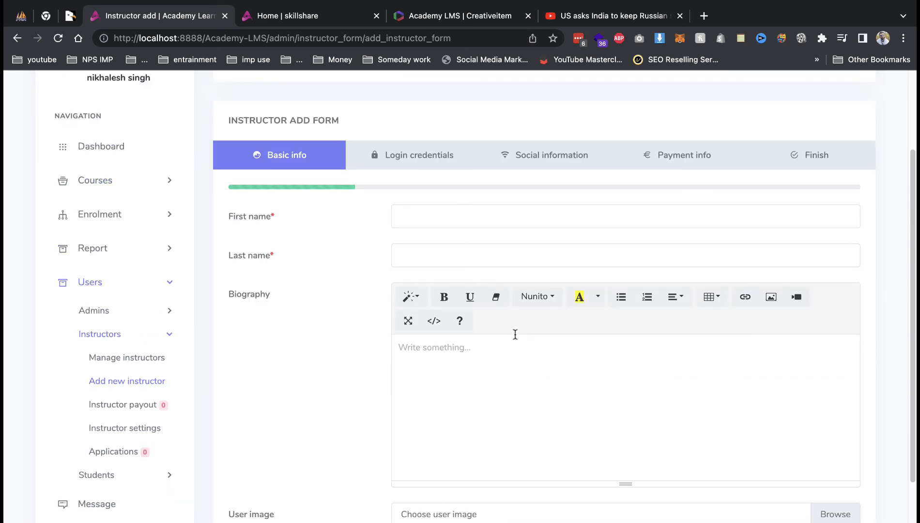
left_click(456, 212)
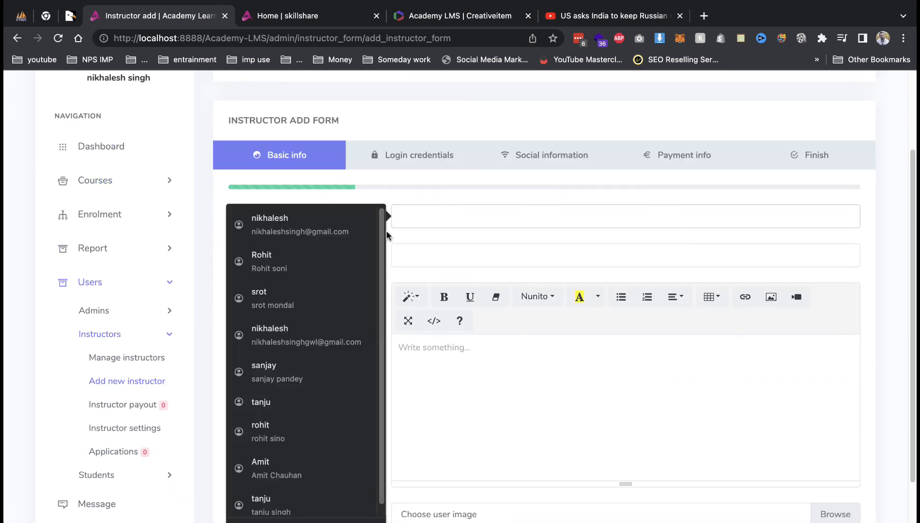
left_click(377, 226)
left_click(508, 393)
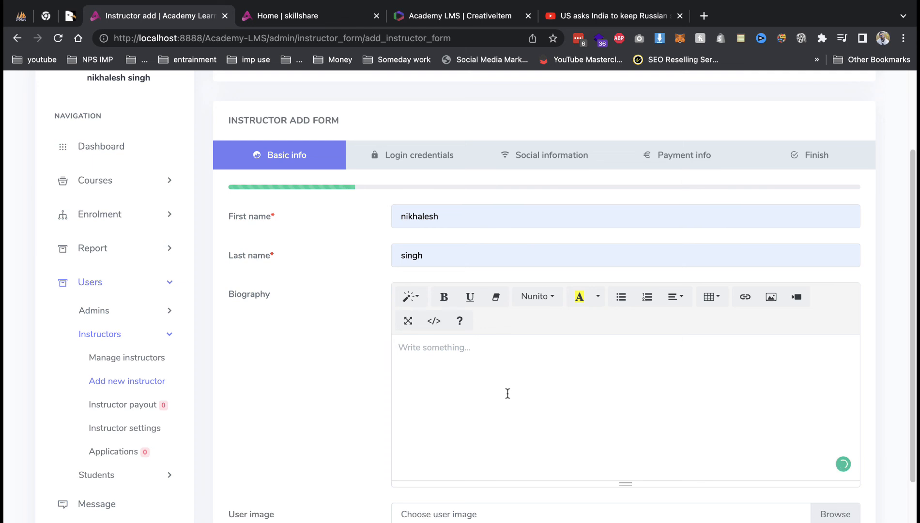
scroll(508, 416, "down", 3)
left_click(563, 445)
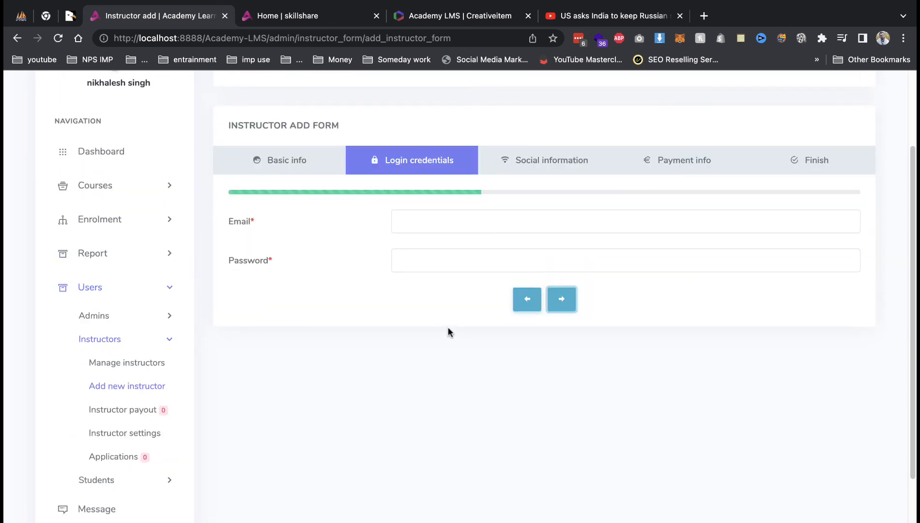
Enter a saved e-mail and the password for the instructor's login credentials.
left_click(453, 216)
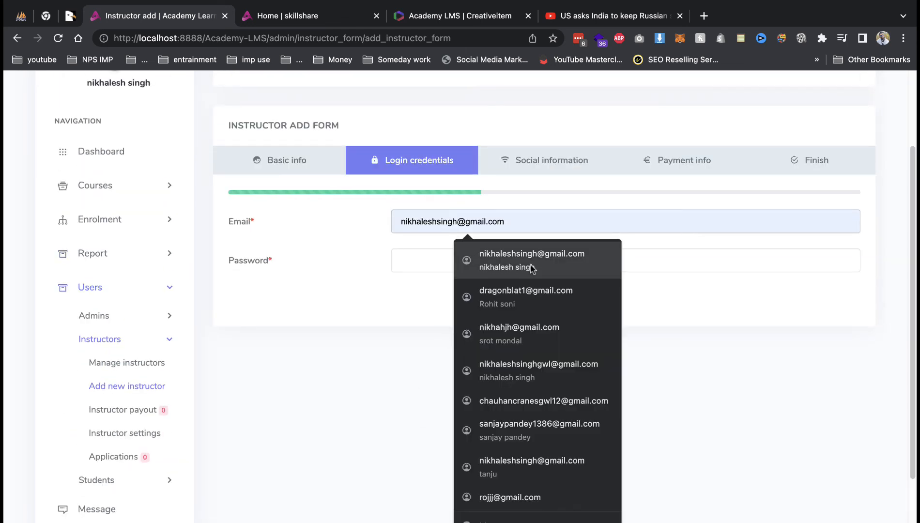
left_click(533, 296)
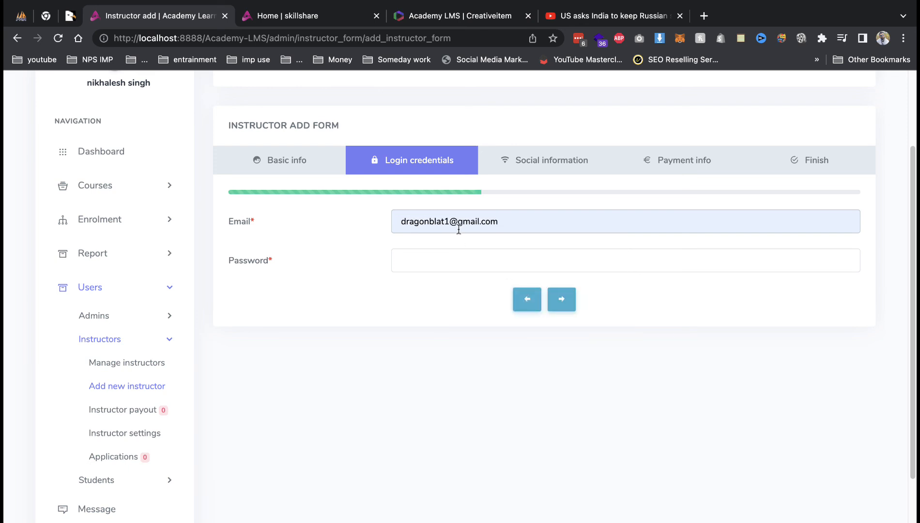
left_click(458, 267)
type("a")
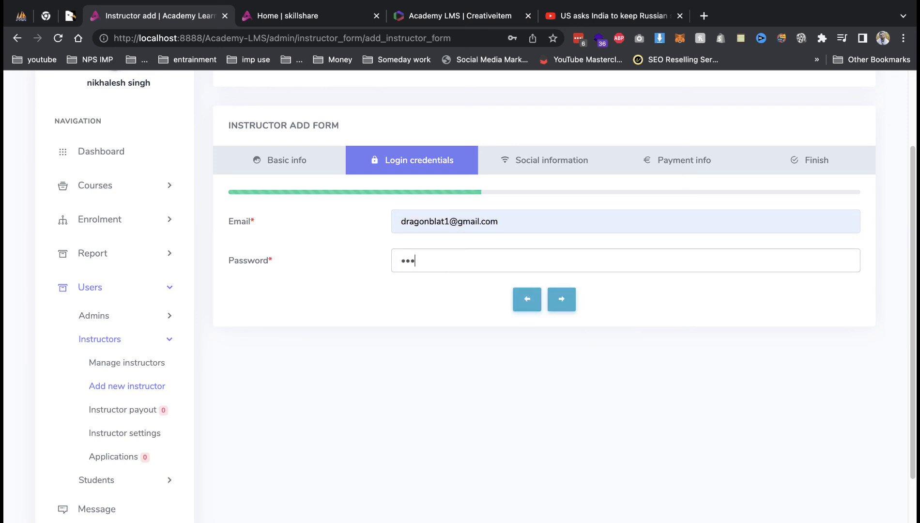
left_click(561, 304)
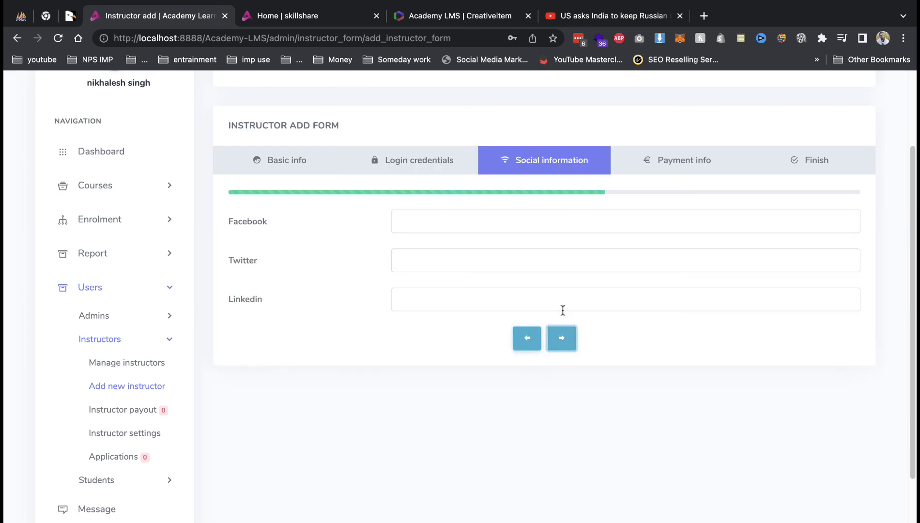
Skip social and payment info, submit the instructor, and open the website in incognito.
left_click(562, 337)
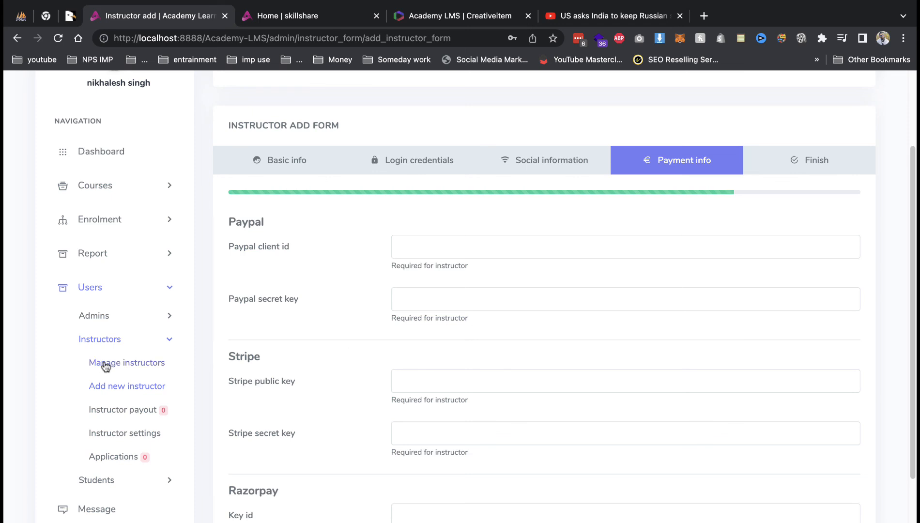
scroll(678, 388, "down", 3)
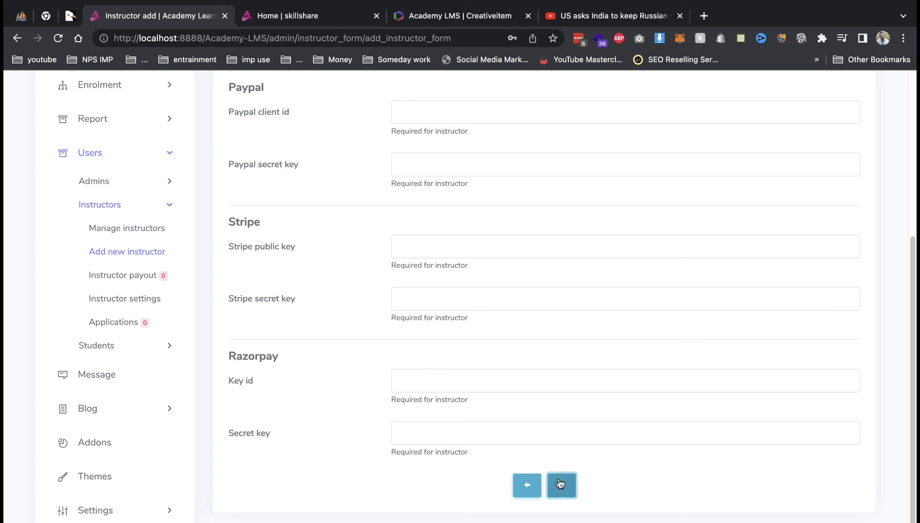
left_click(560, 484)
left_click(552, 162)
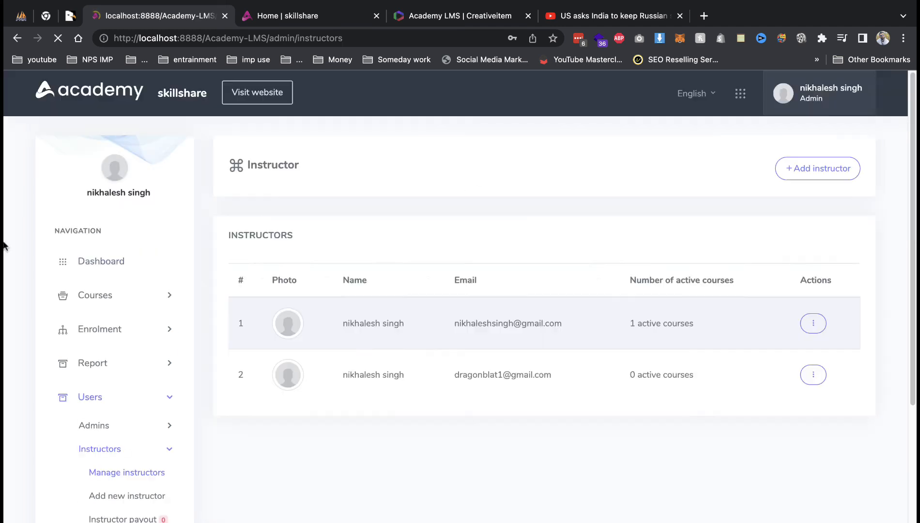
right_click(264, 106)
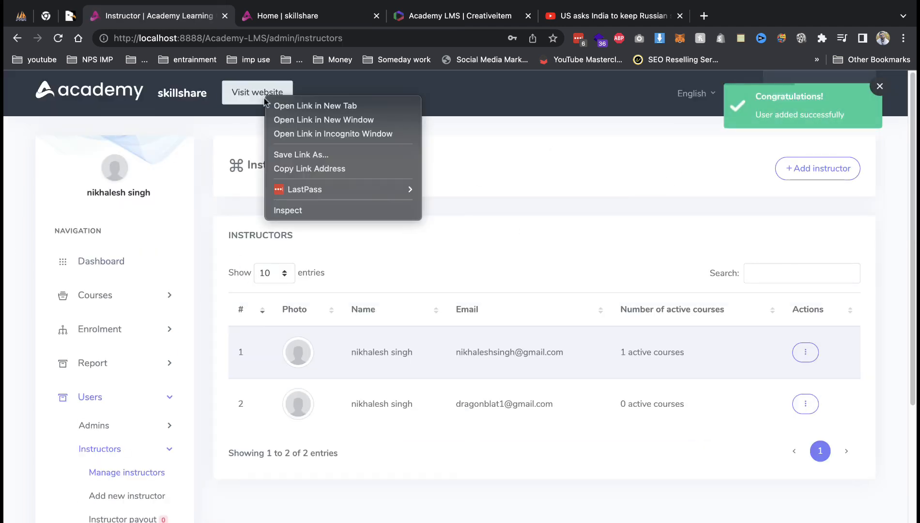
left_click(358, 135)
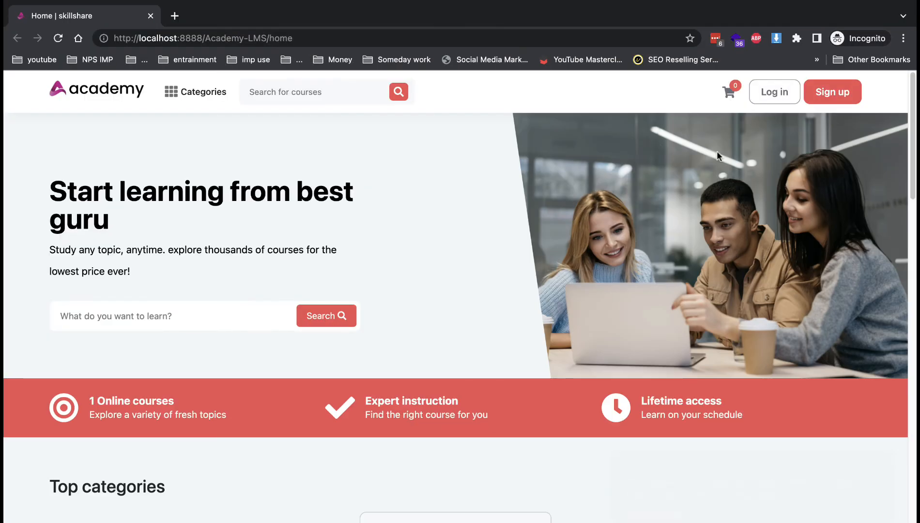
Log in as the new instructor with their e-mail and password, dismissing the save-password prompt.
left_click(772, 93)
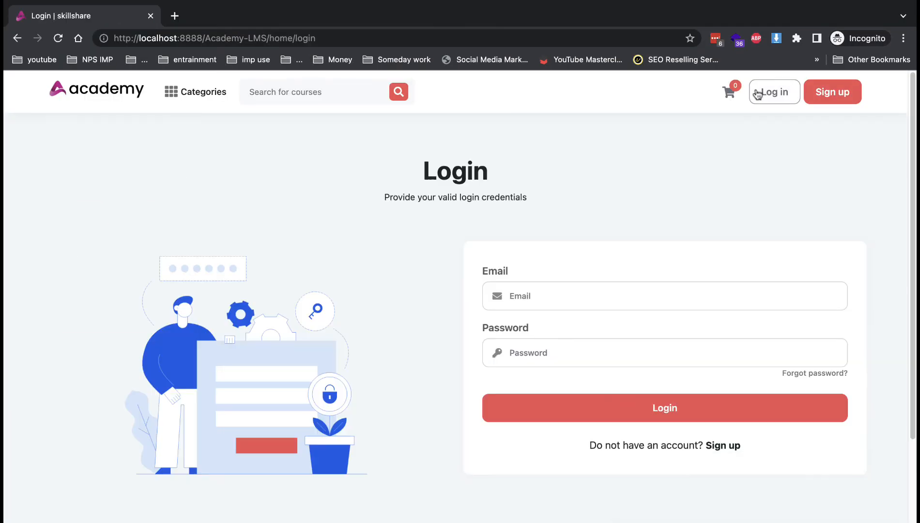
left_click(575, 290)
key("super+v")
key("Tab")
type("12")
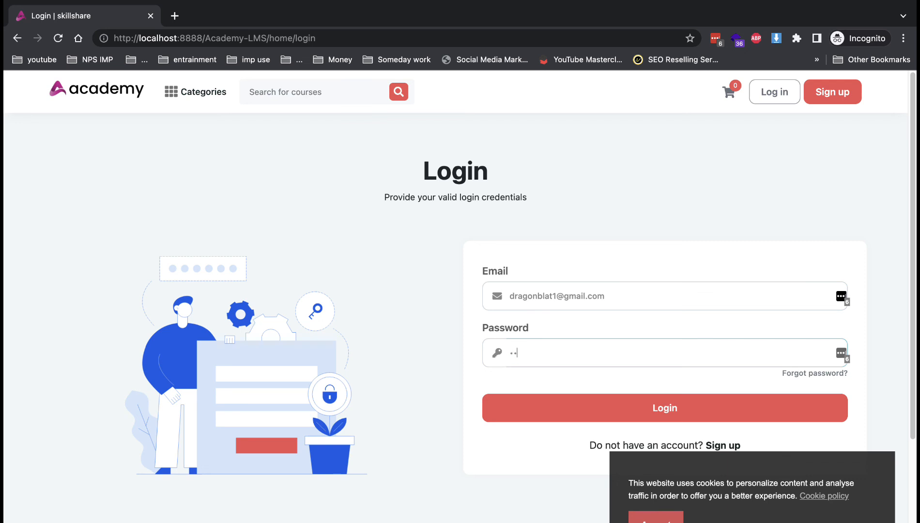
type("345678")
key("Return")
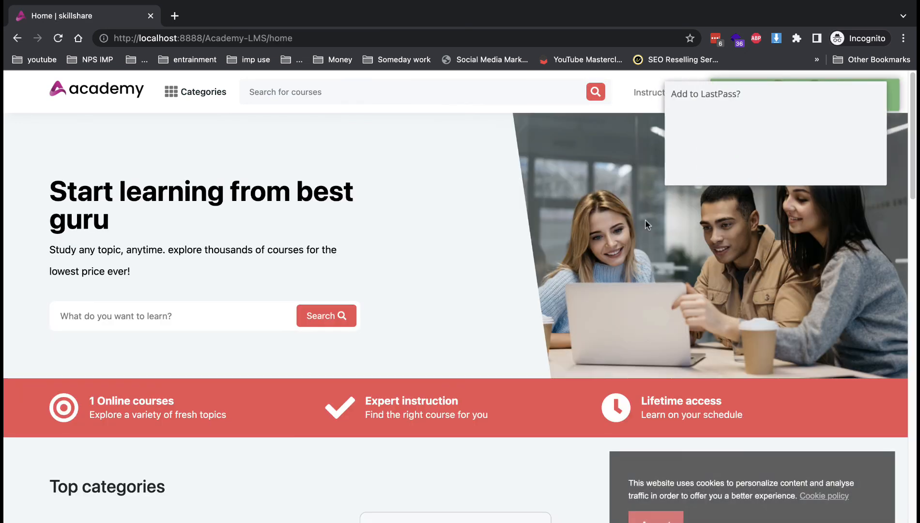
left_click(798, 168)
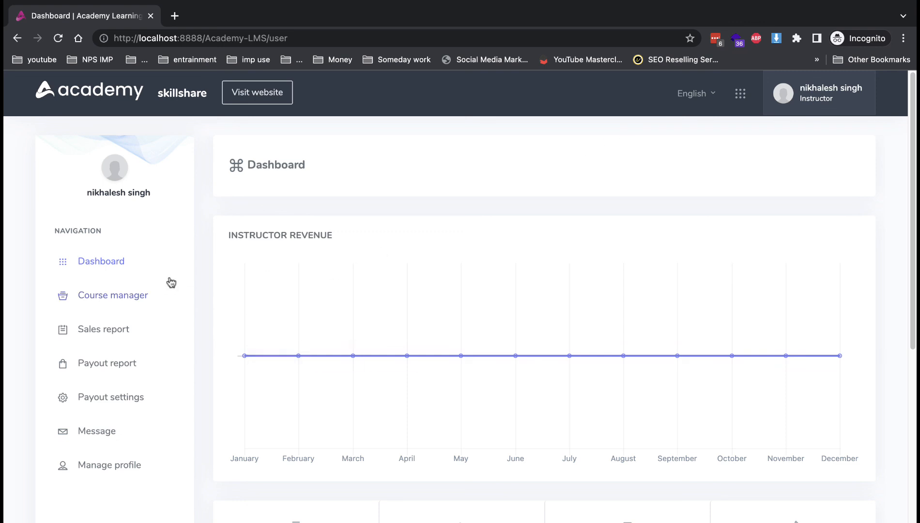
Browse the Course manager's new course form through Requirements, Outcomes, Pricing and Media.
left_click(103, 293)
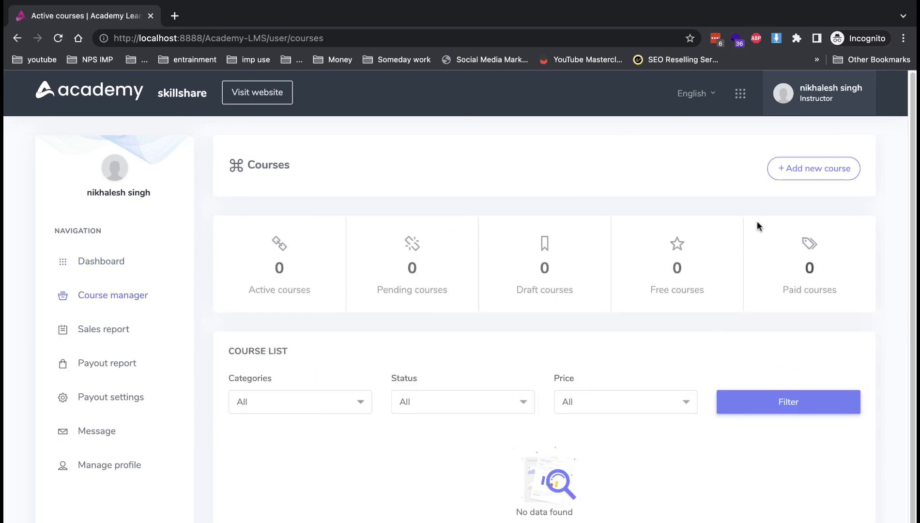
left_click(781, 168)
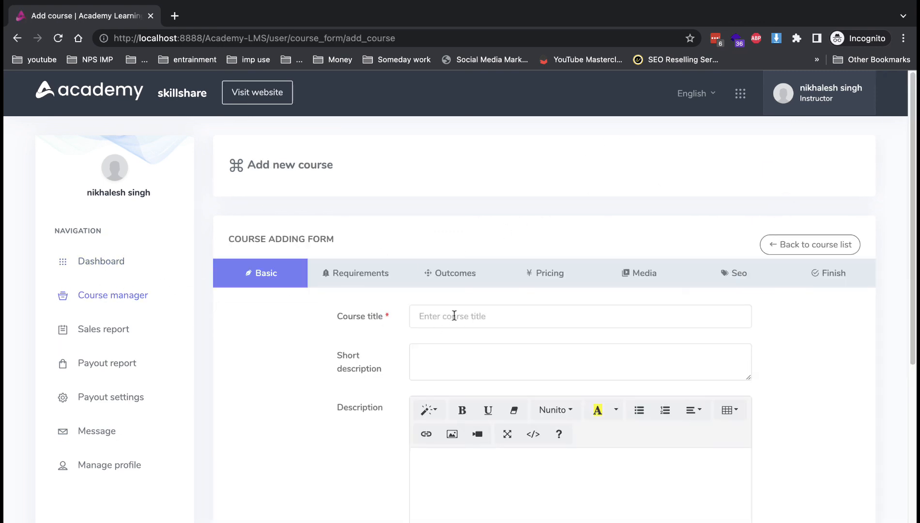
left_click(454, 316)
scroll(495, 288, "down", 5)
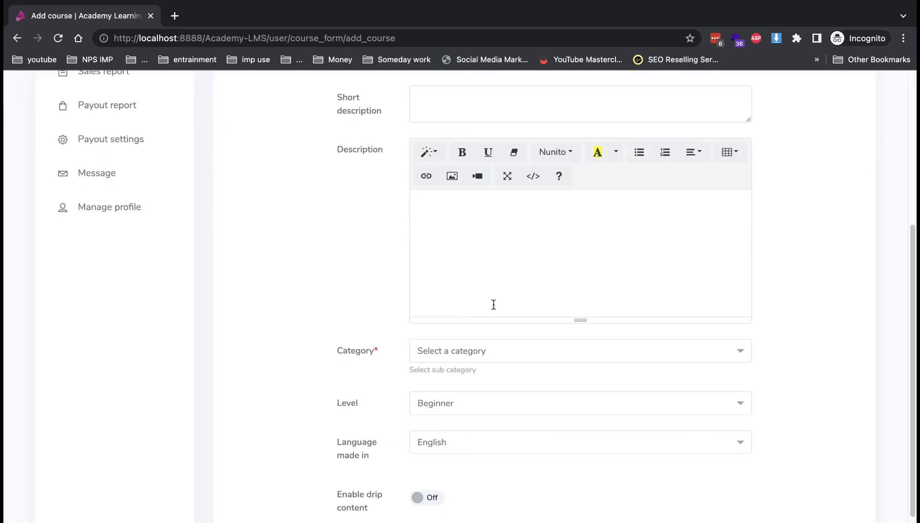
scroll(429, 402, "down", 2)
scroll(403, 320, "up", 7)
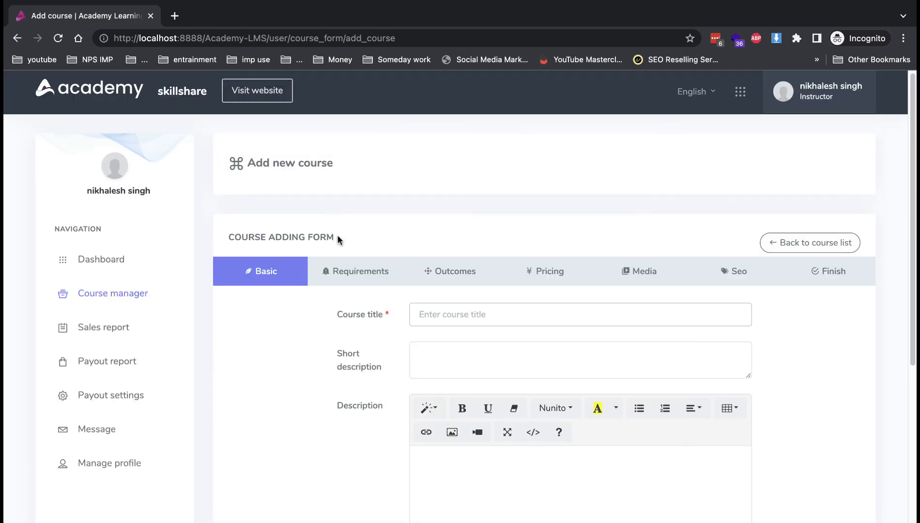
left_click(349, 269)
left_click(444, 270)
left_click(542, 273)
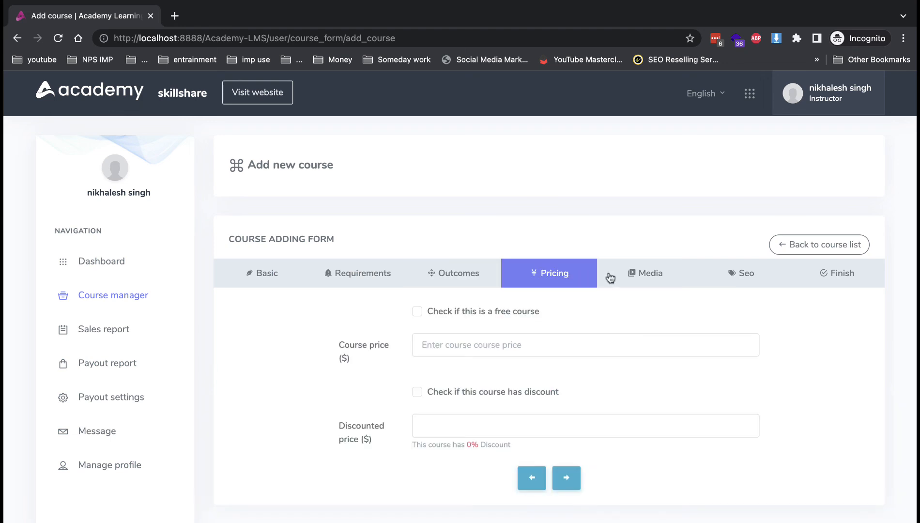
left_click(653, 275)
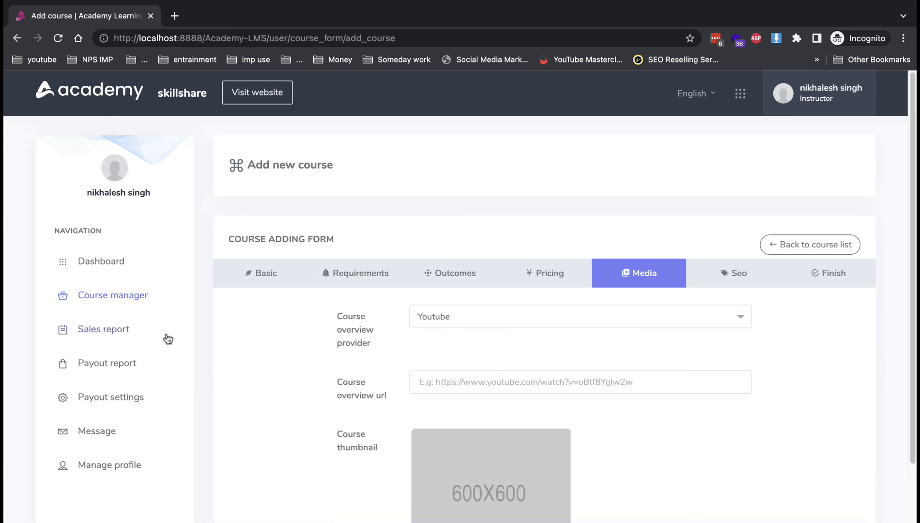
Check the Payout report and Payout settings pages, then close the private window.
left_click(127, 366)
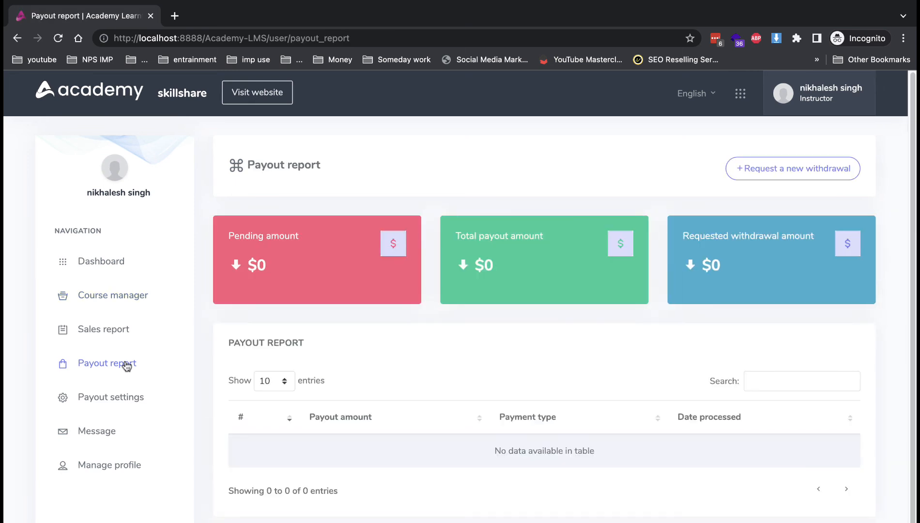
left_click(126, 401)
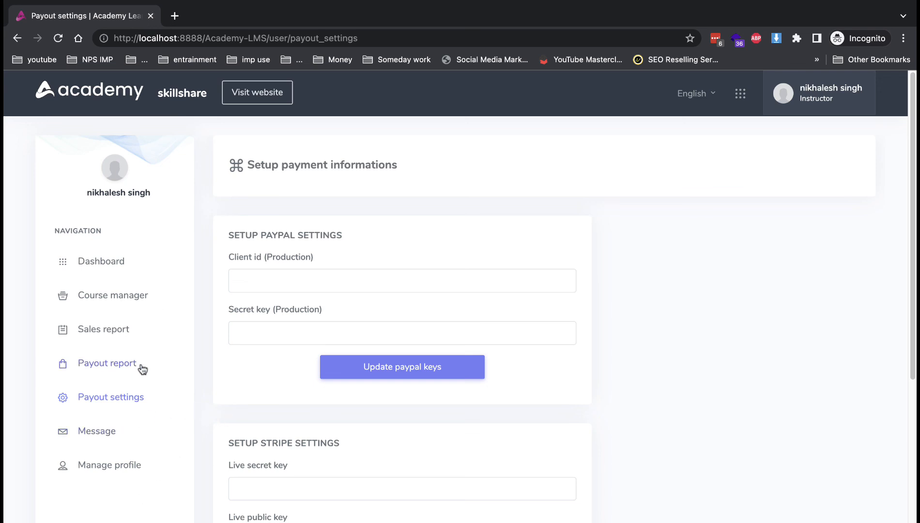
left_click(134, 364)
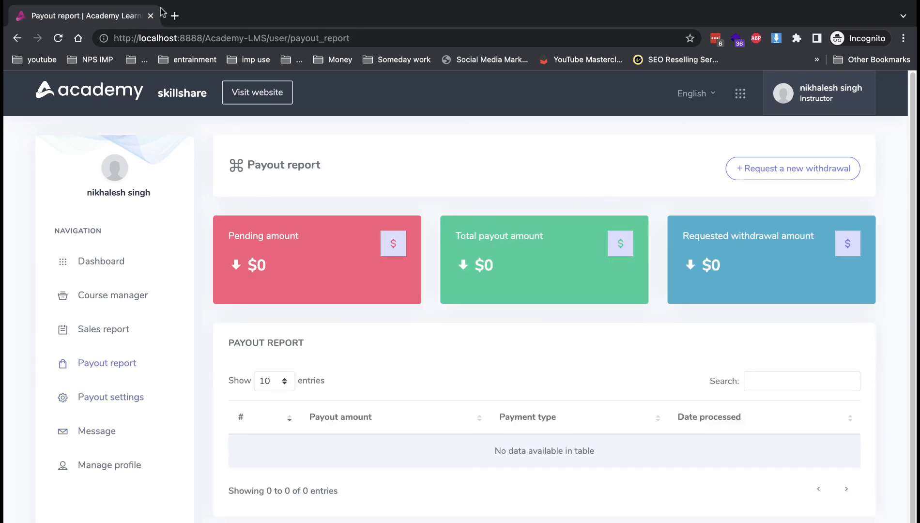
left_click(151, 16)
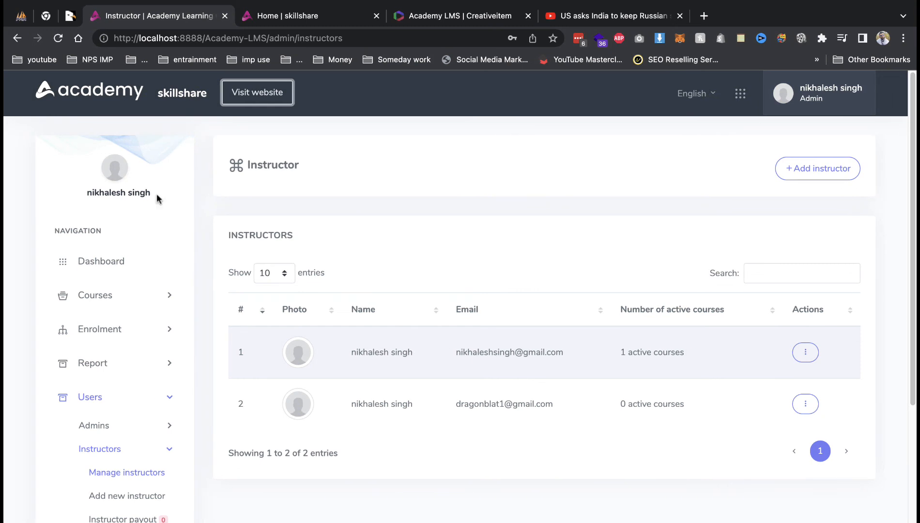
Open Instructor settings and review the 70% instructor / 30% admin revenue split.
scroll(142, 274, "down", 3)
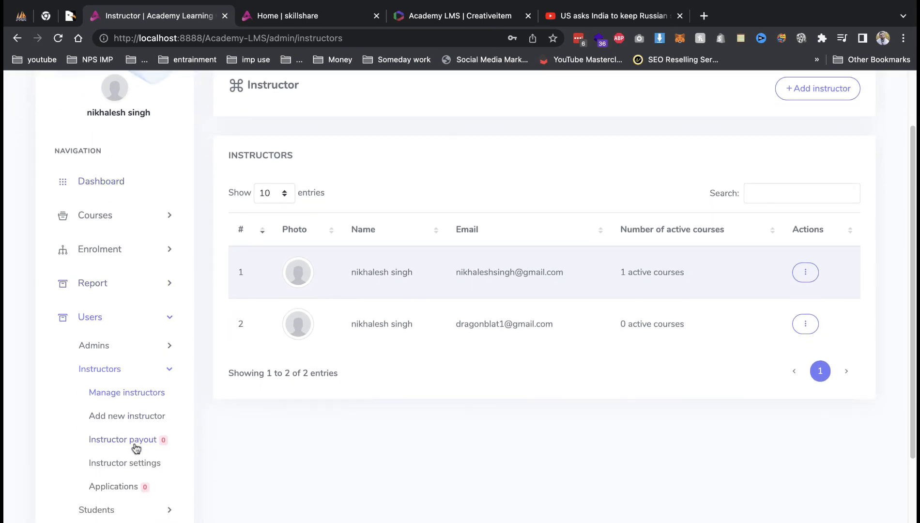
left_click(136, 463)
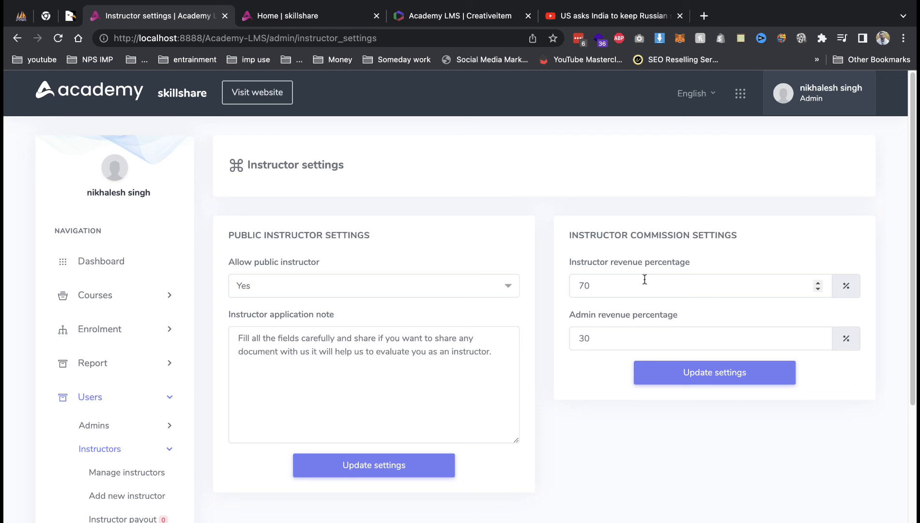
scroll(578, 380, "down", 5)
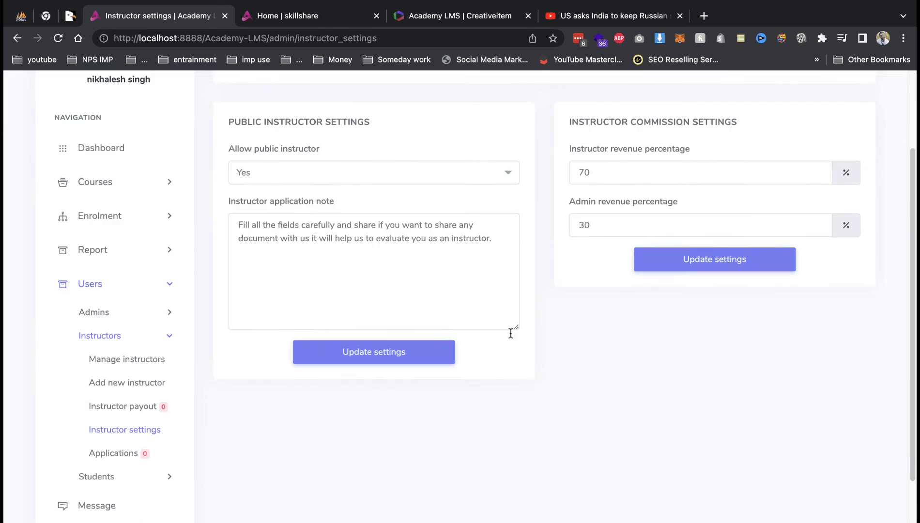